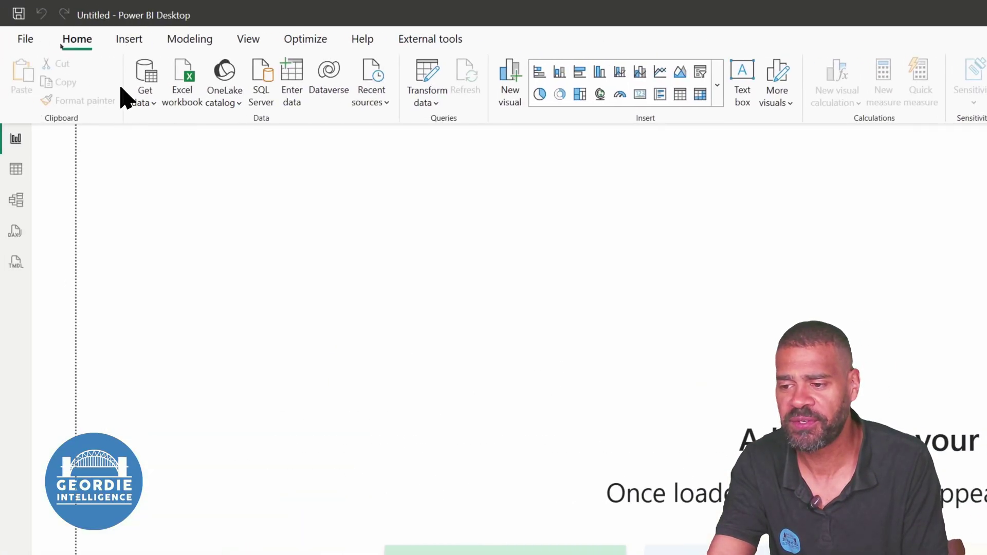
Connect the report to the North East parkruns Power BI semantic model.
left_click(144, 106)
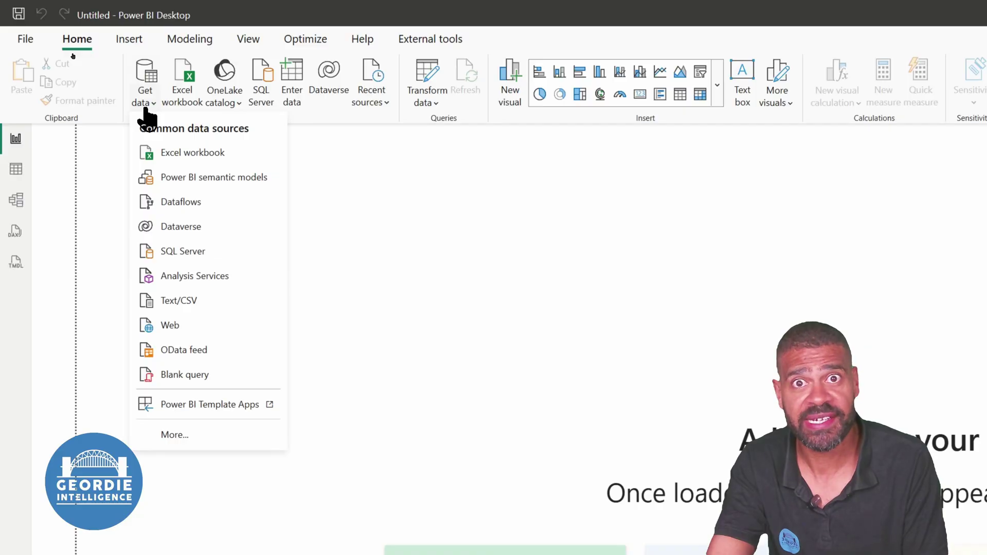
left_click(193, 176)
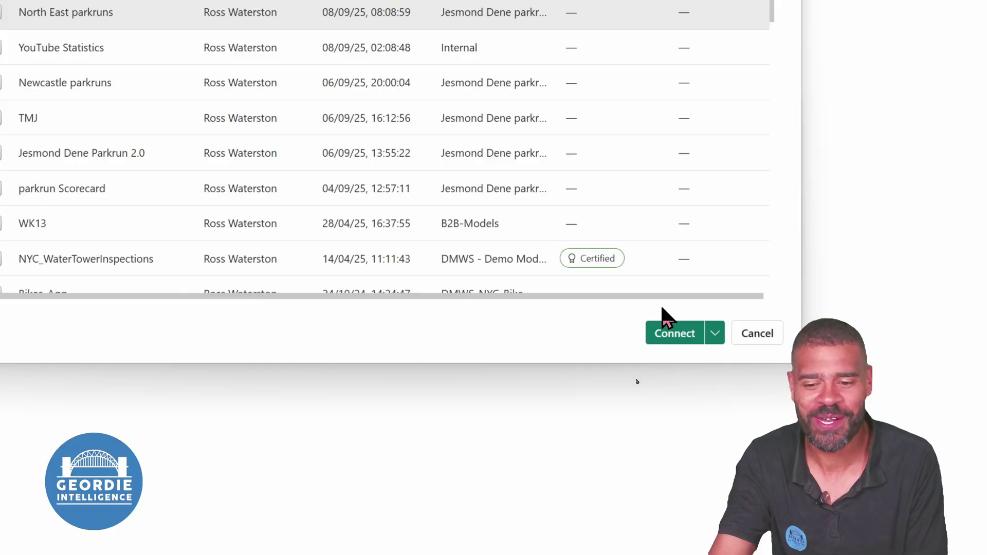
left_click(667, 335)
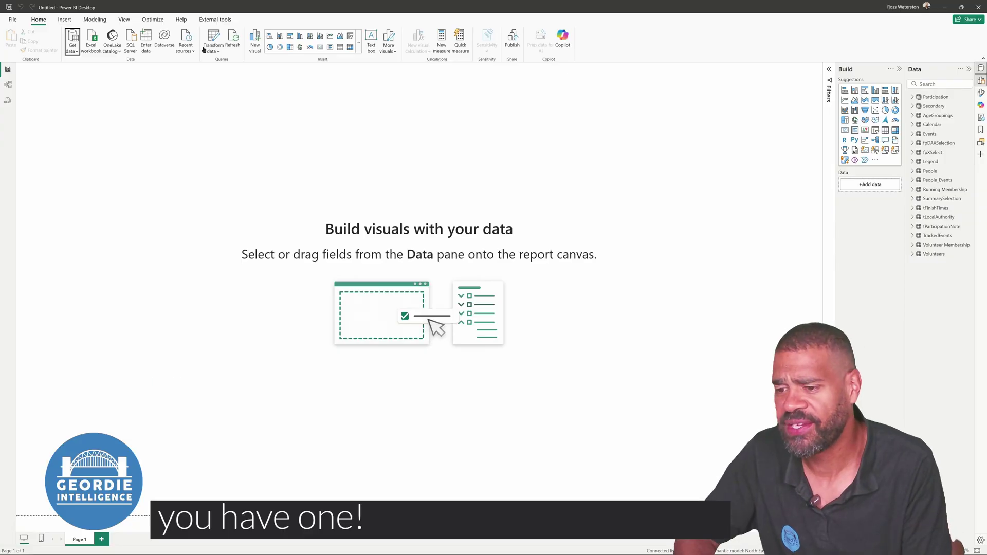
Import the custom report theme from the Theme JSON file in the Report Backgrounds folder and check it among the available themes.
left_click(214, 50)
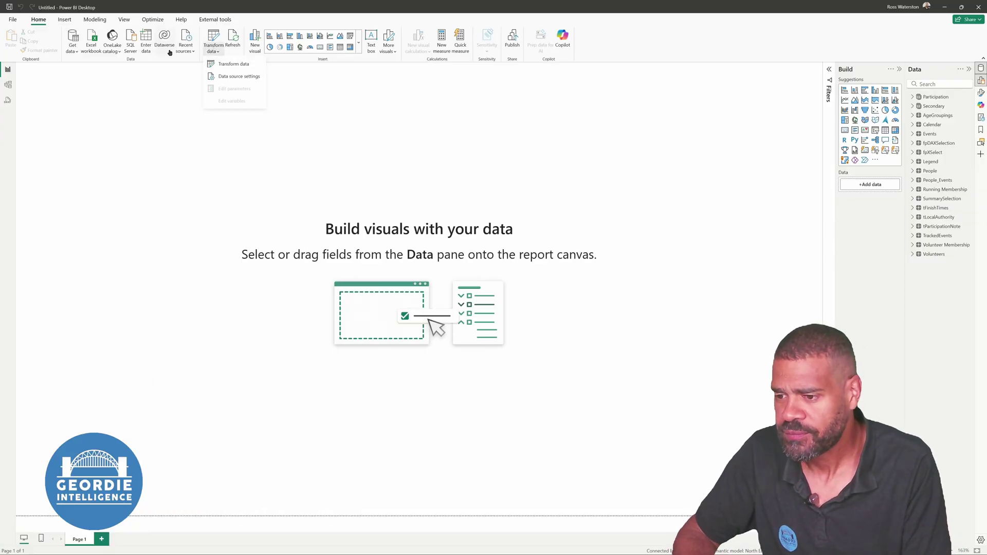
left_click(122, 22)
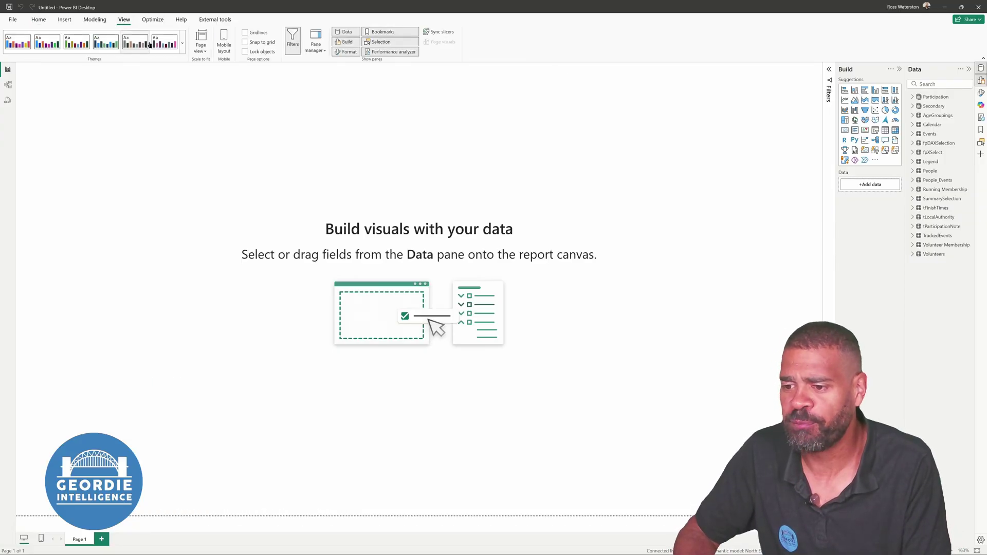
left_click(184, 49)
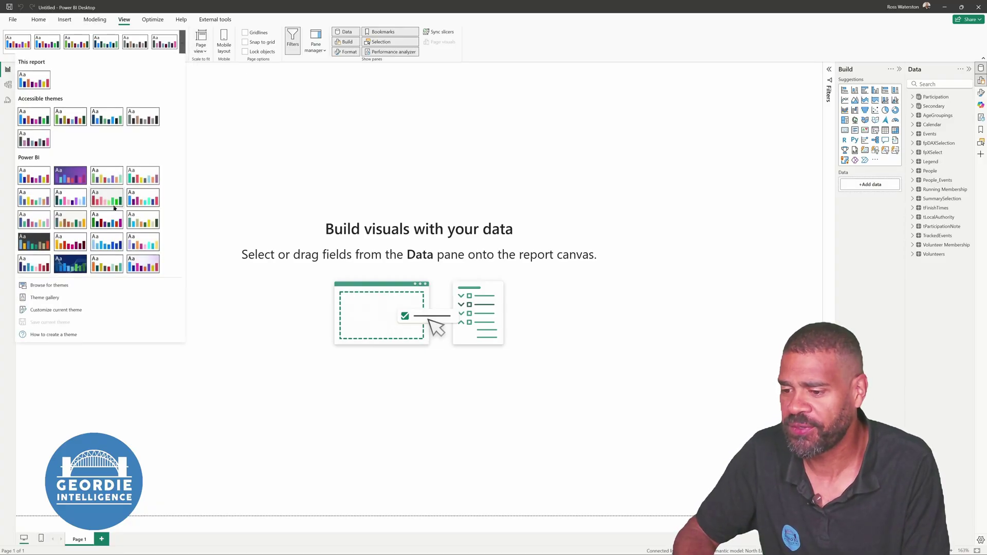
left_click(56, 286)
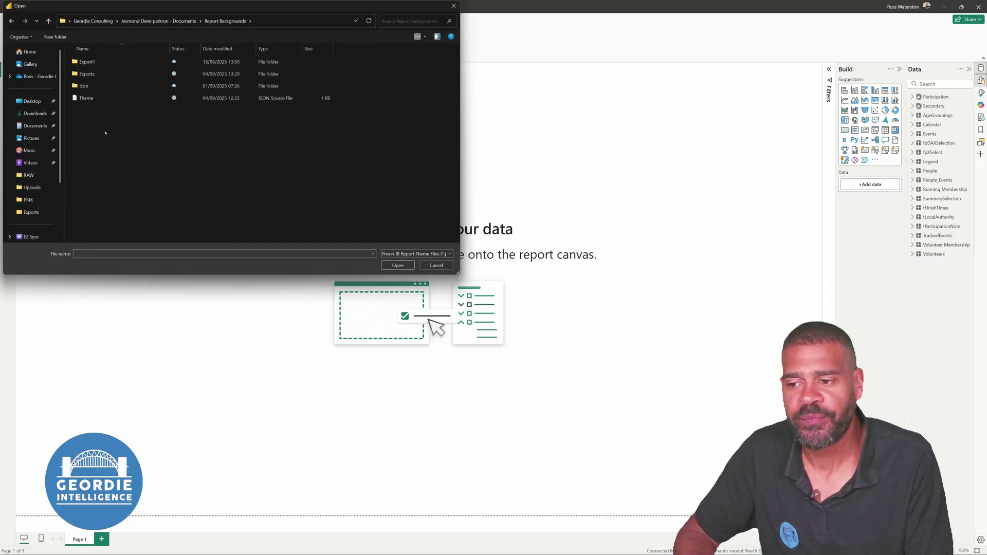
left_click(90, 97)
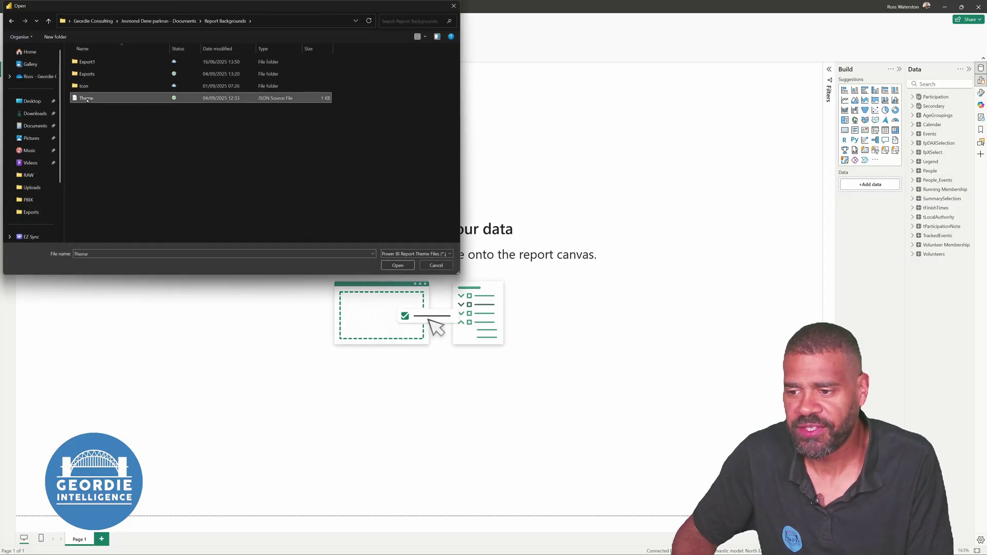
left_click(396, 265)
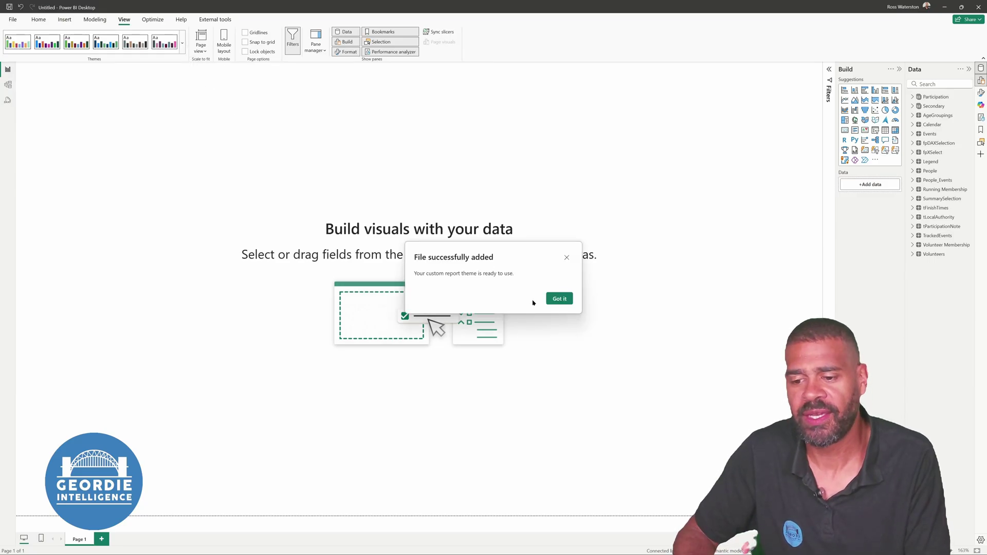
left_click(562, 300)
left_click(182, 43)
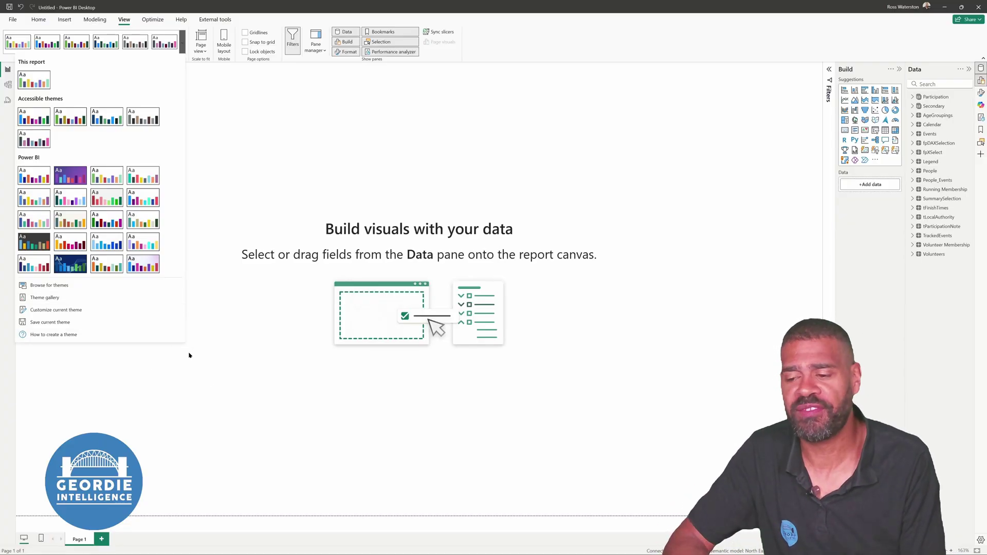
left_click(222, 377)
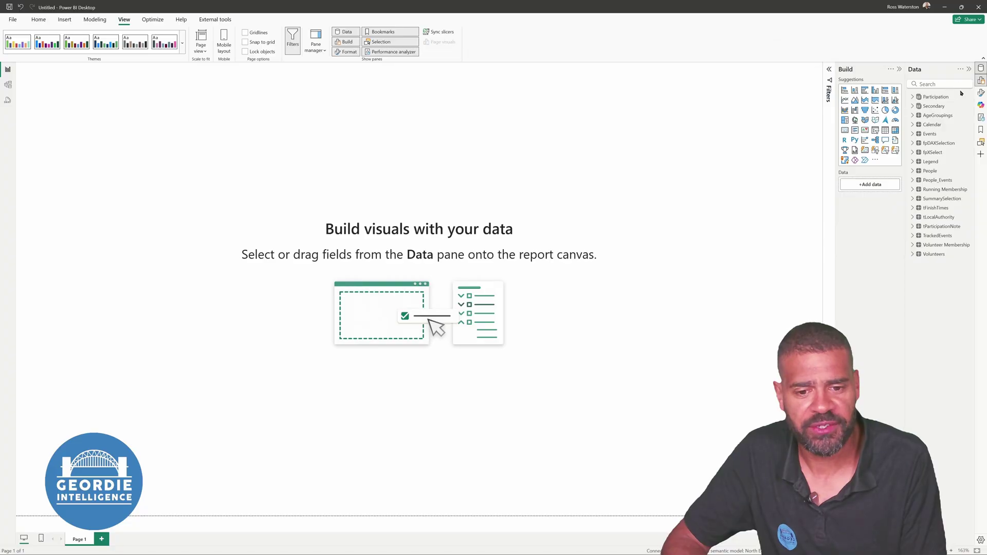
Set Page 1's canvas background to the Demographics Page image with 0% transparency and the image fit set to Fit.
left_click(981, 92)
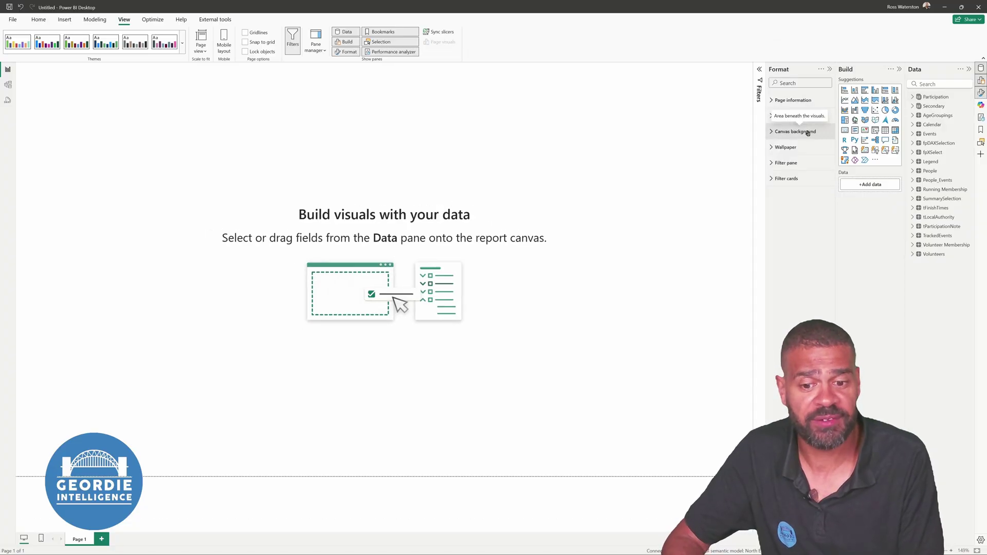
left_click(775, 133)
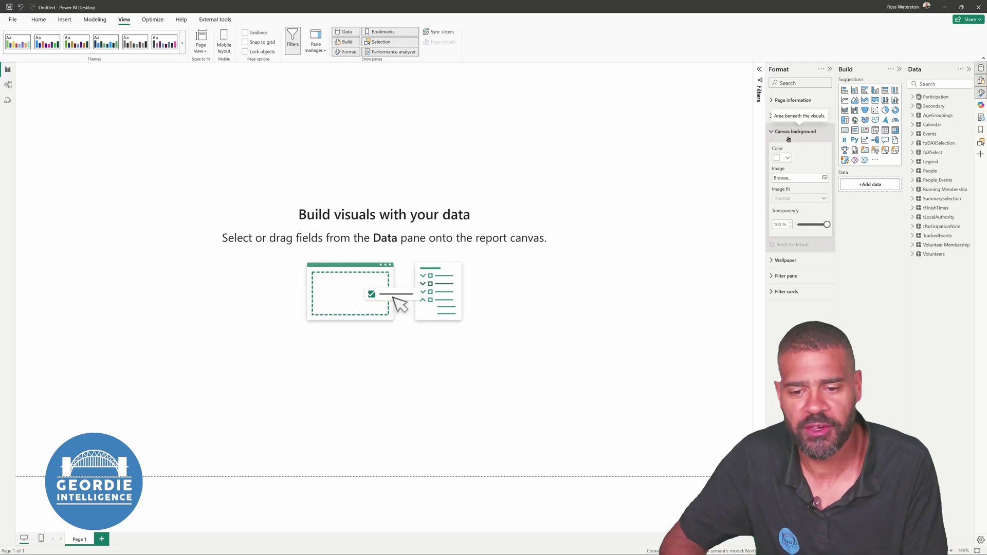
left_click(822, 178)
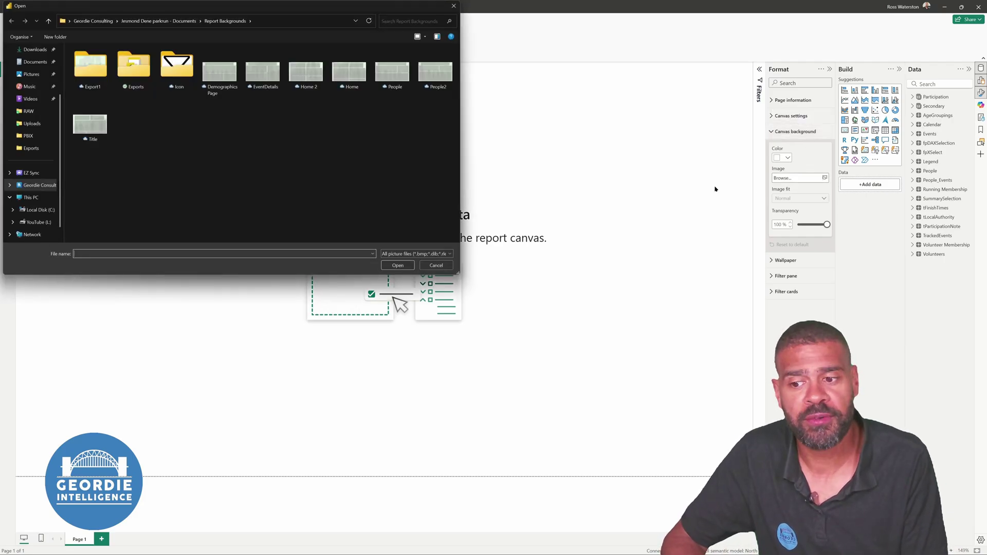
double_click(216, 81)
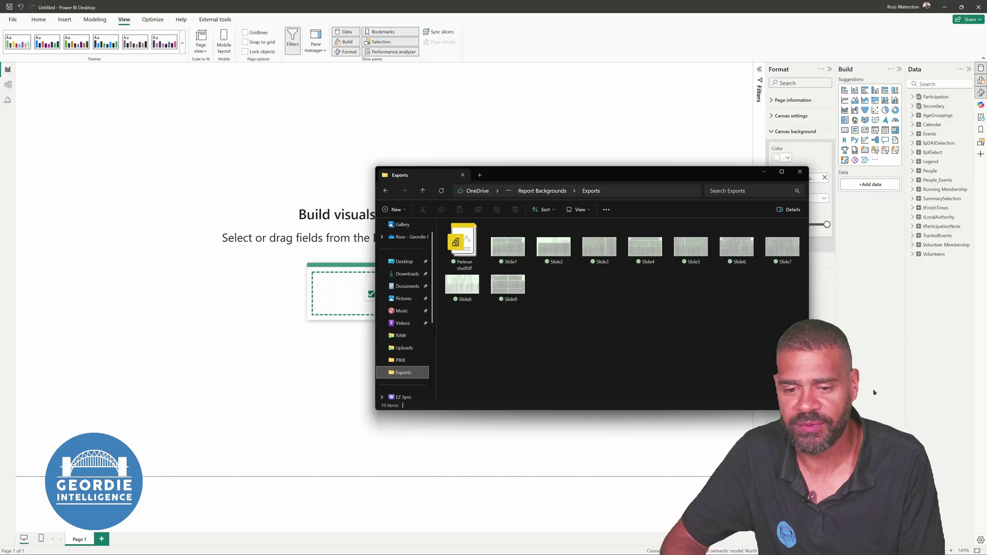
left_click(874, 392)
left_click_drag(826, 225, 781, 217)
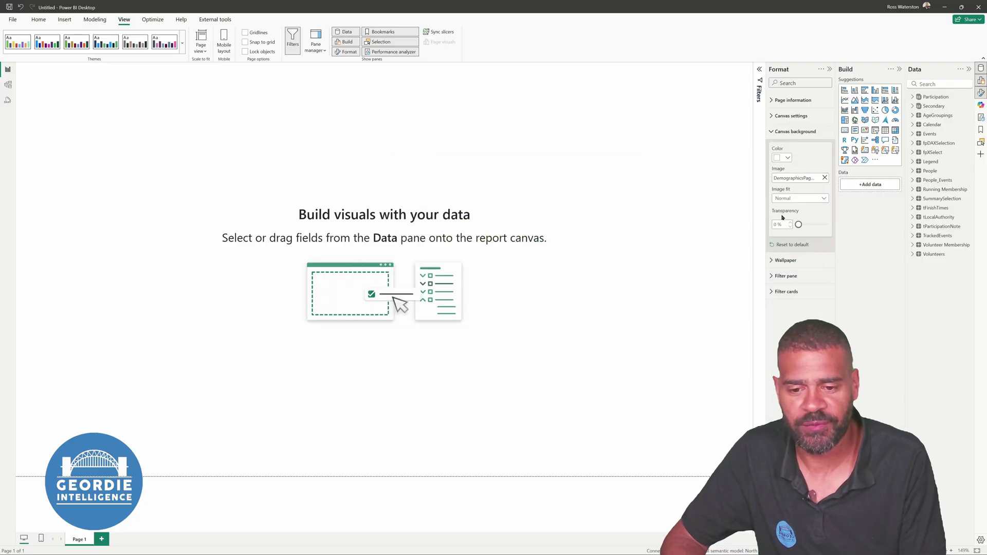
left_click(801, 198)
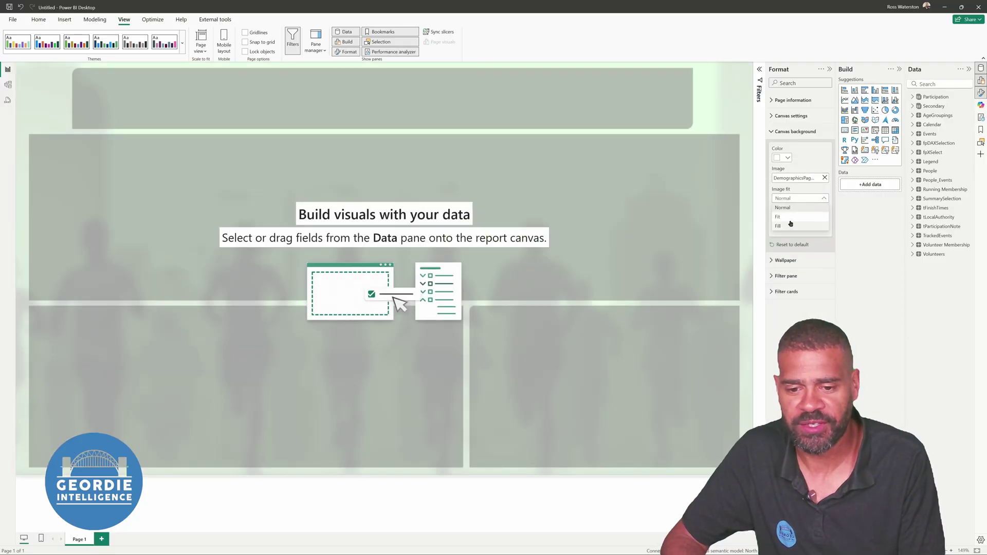
left_click(790, 219)
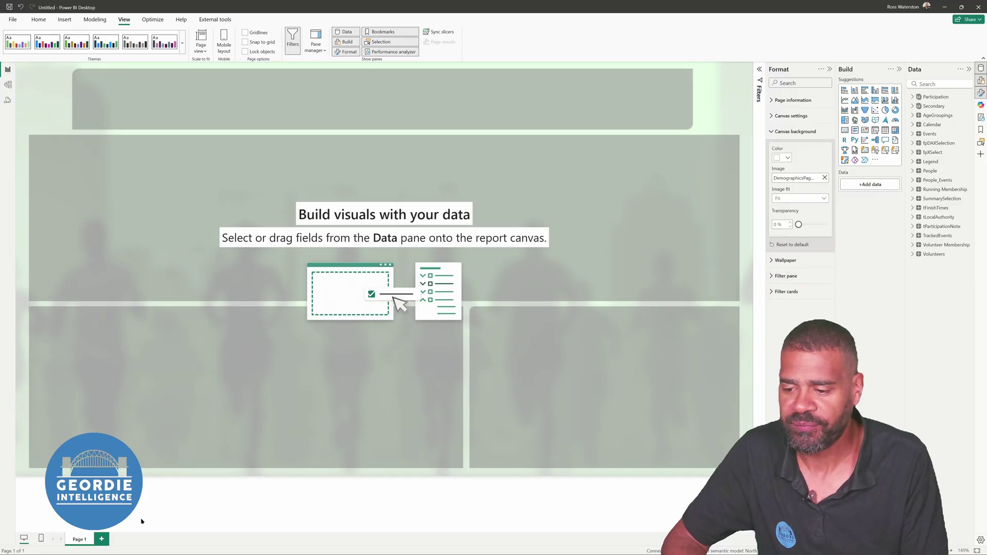
Add a second page with EventDetails.png as its canvas background at 0% transparency and Fit image fit, and compare it with Page 1.
left_click(102, 539)
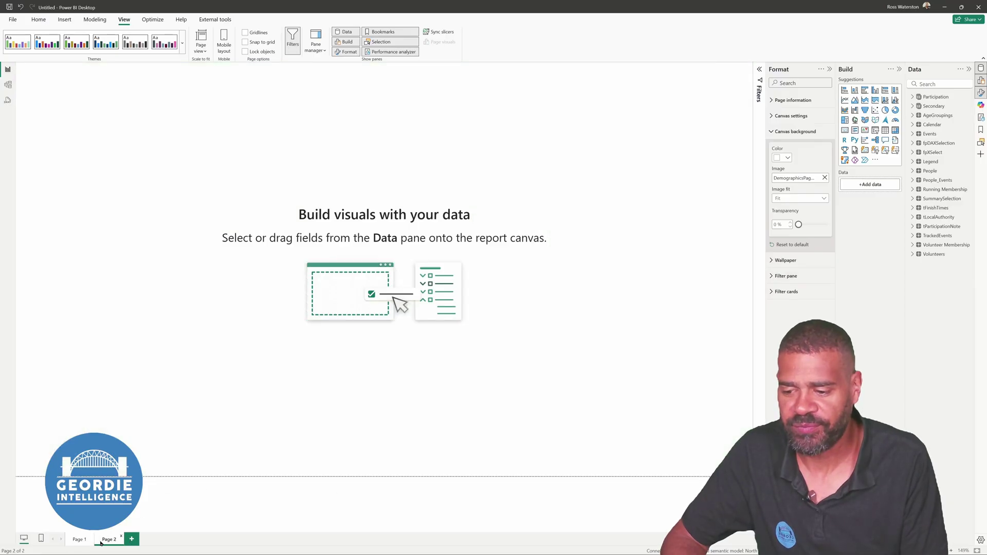
left_click(822, 179)
left_click(264, 81)
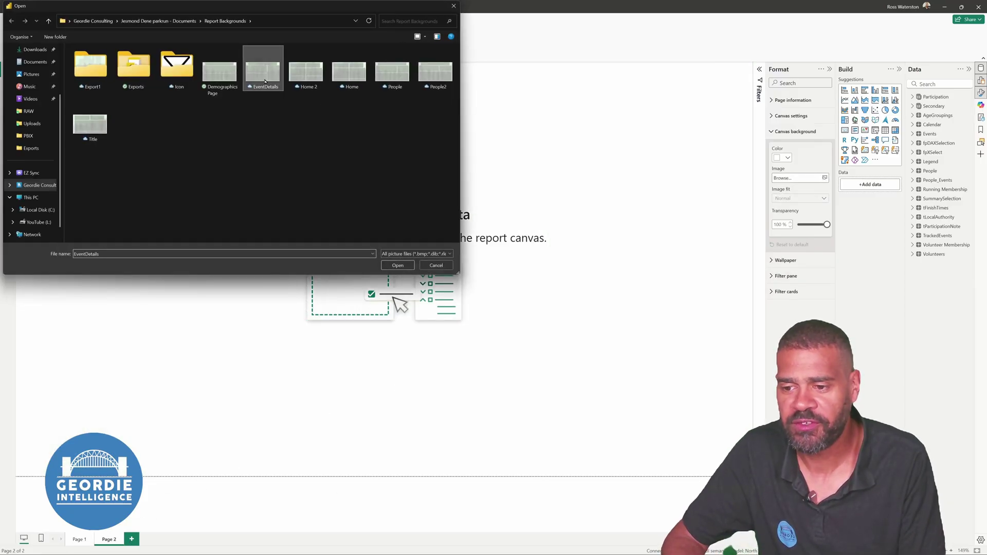
left_click(397, 266)
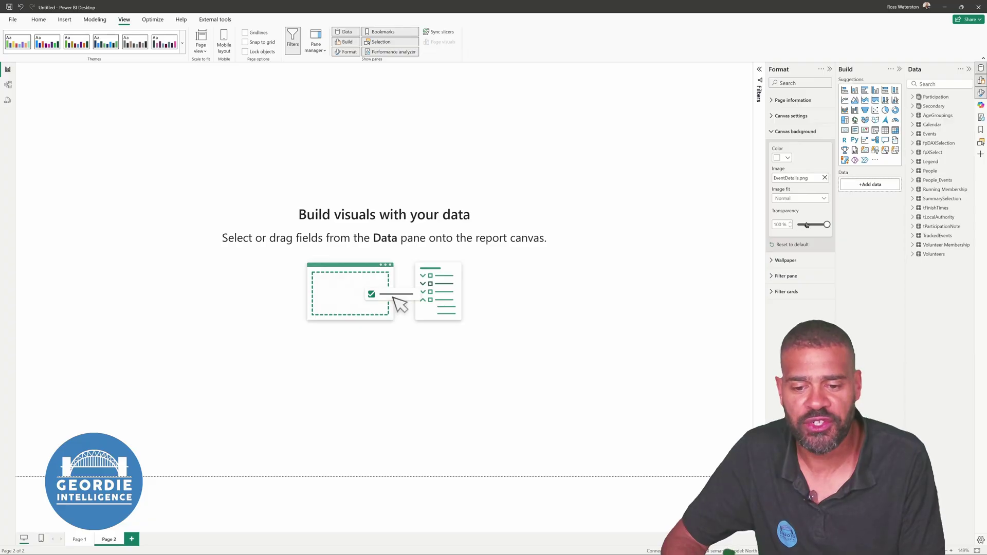
left_click_drag(806, 225, 789, 225)
left_click(788, 199)
left_click(781, 218)
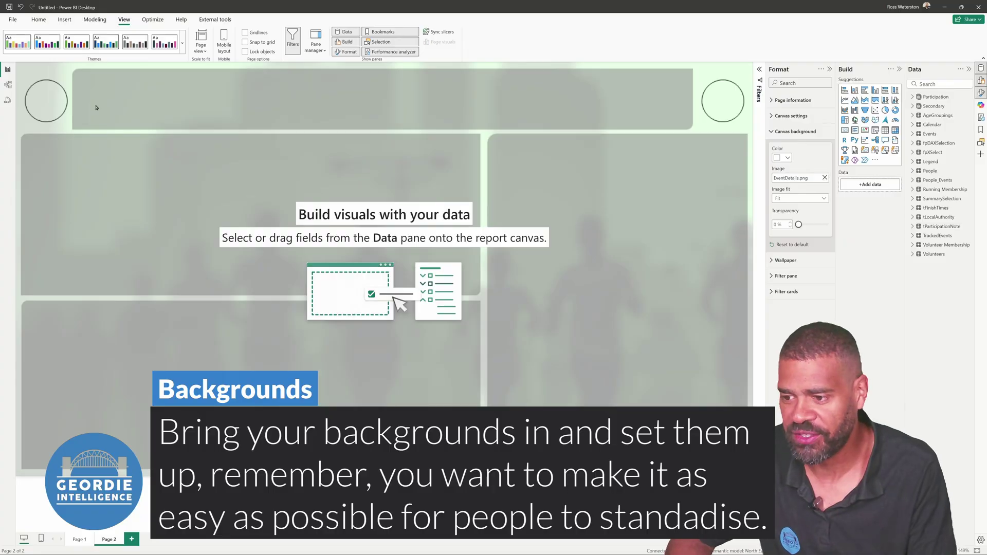
left_click(79, 539)
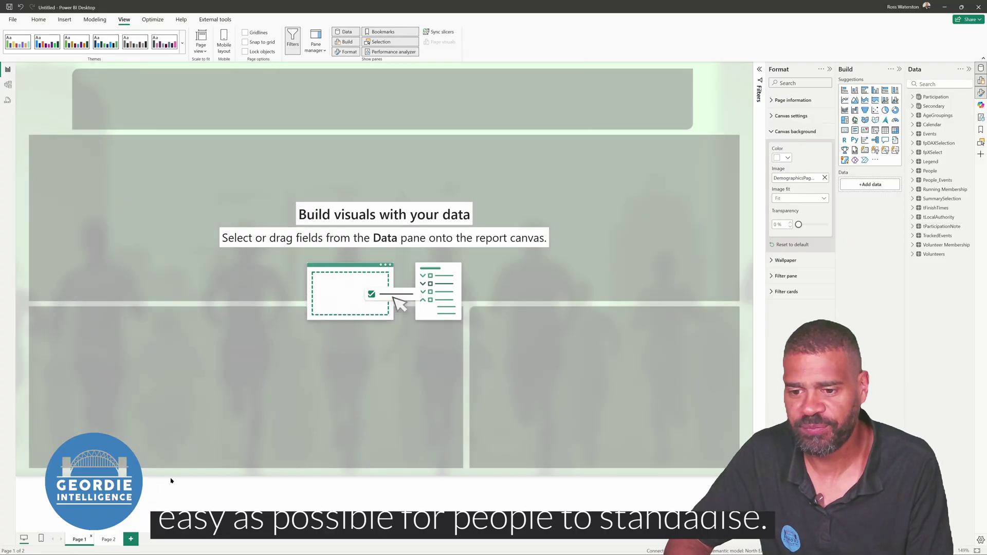
left_click(109, 540)
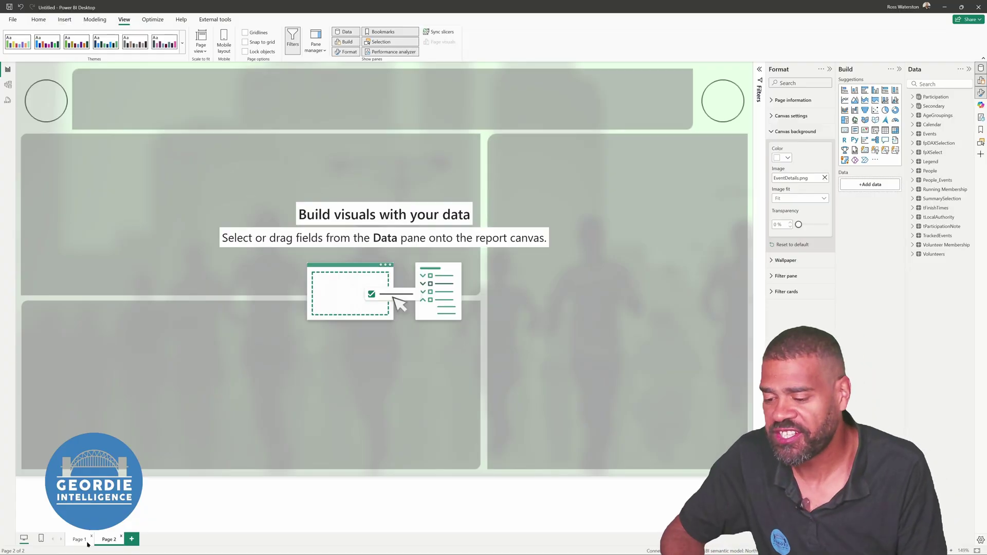
Add a new page, place it before the other pages and name it Instructions.
left_click(132, 540)
left_click_drag(135, 541, 78, 544)
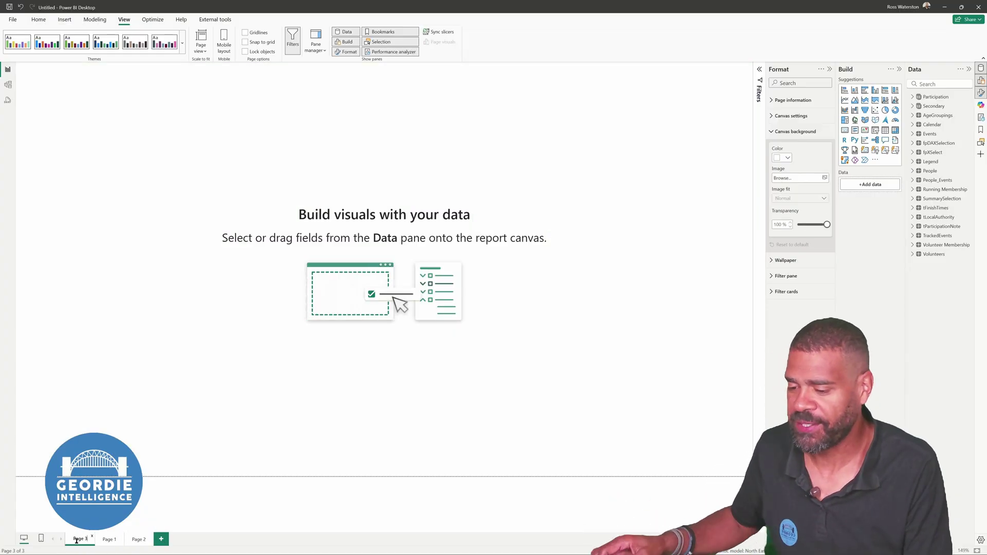
double_click(76, 540)
type("In")
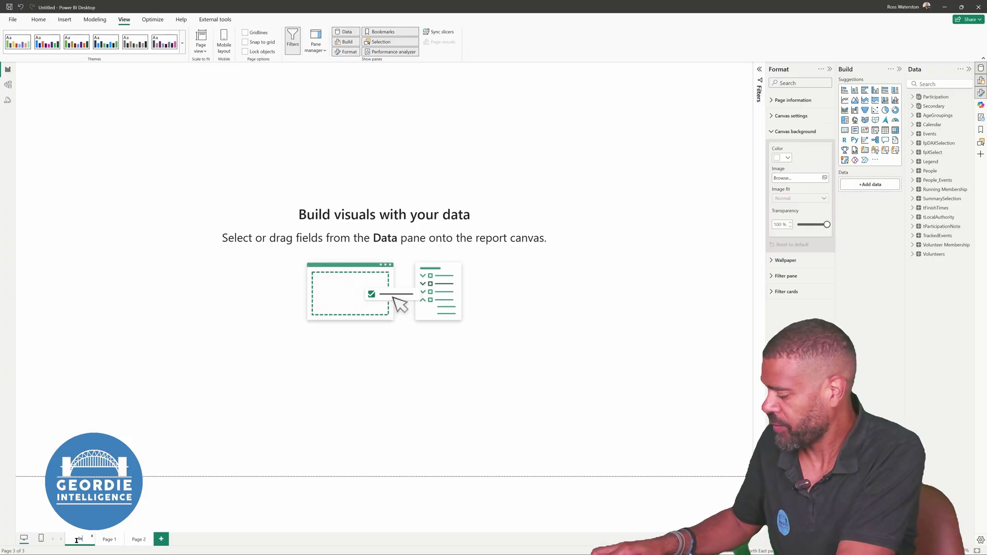
type("tro")
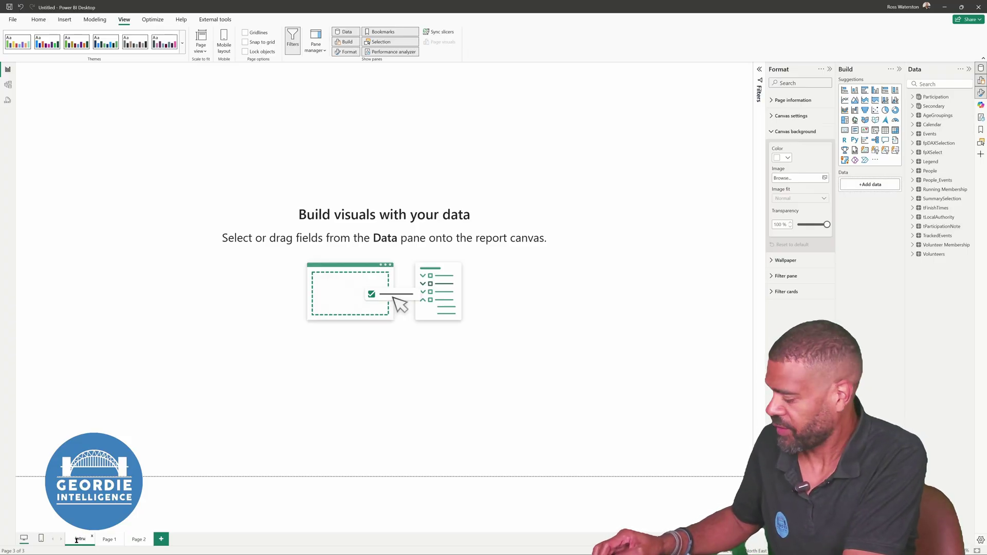
key("BackSpace")
key("BackSpace")
key("BackSpace")
key("BackSpace")
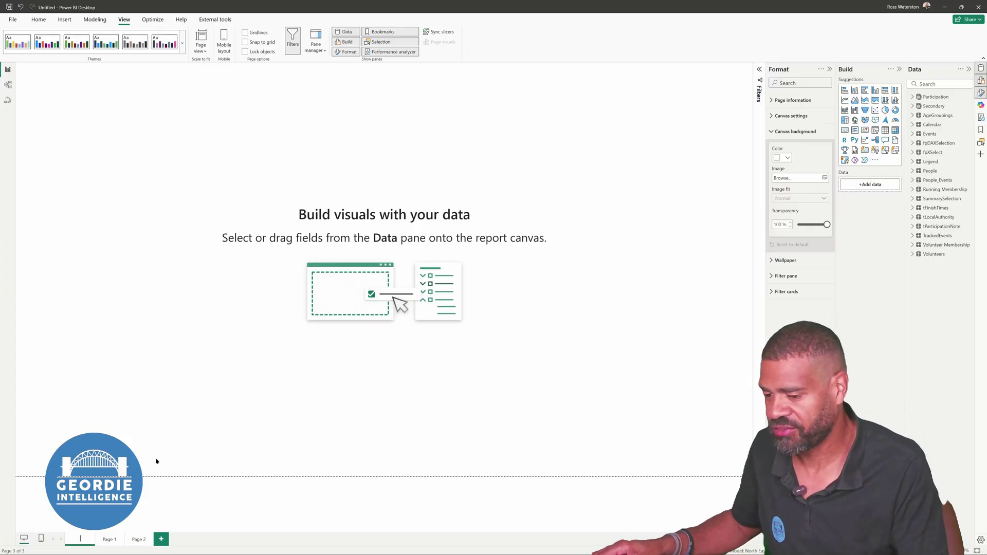
type("nst")
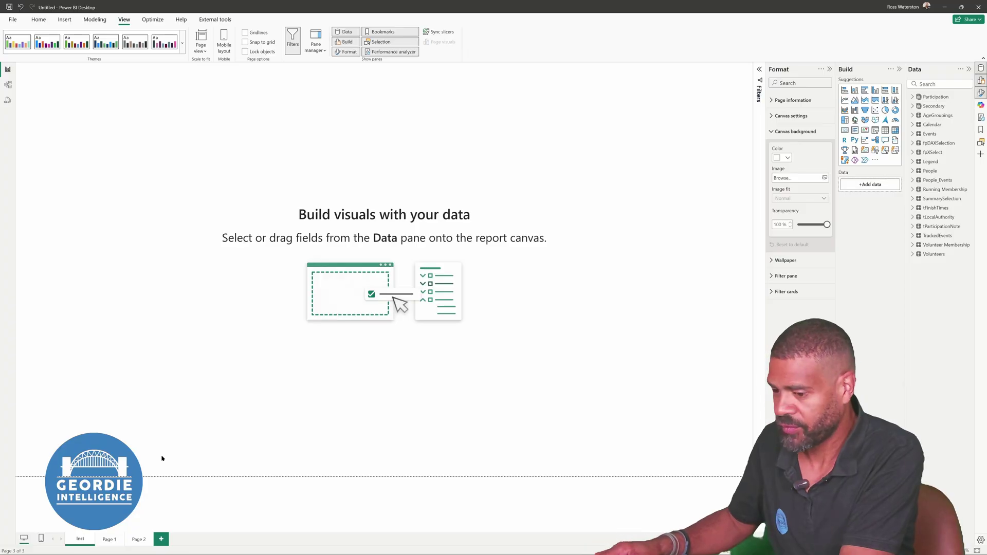
type("ructions")
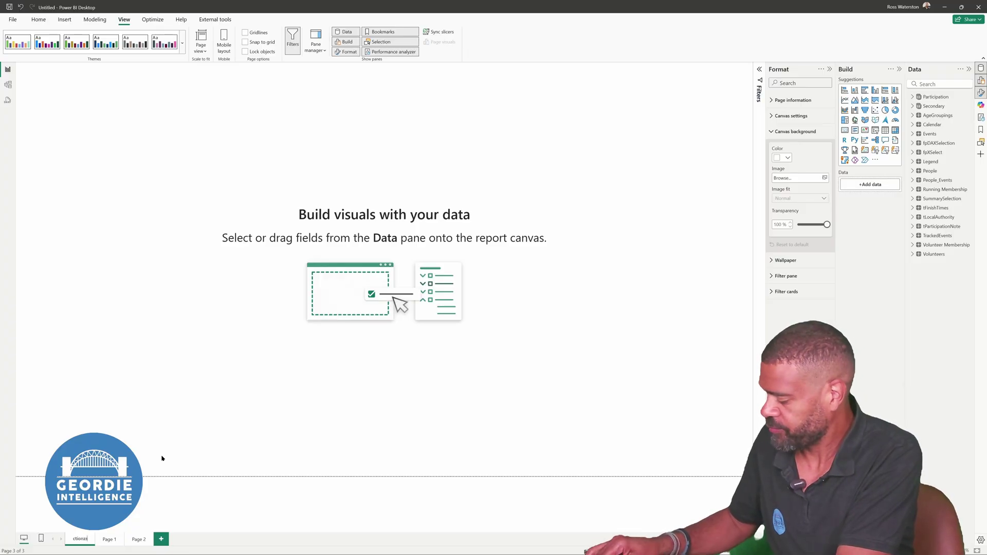
key("Return")
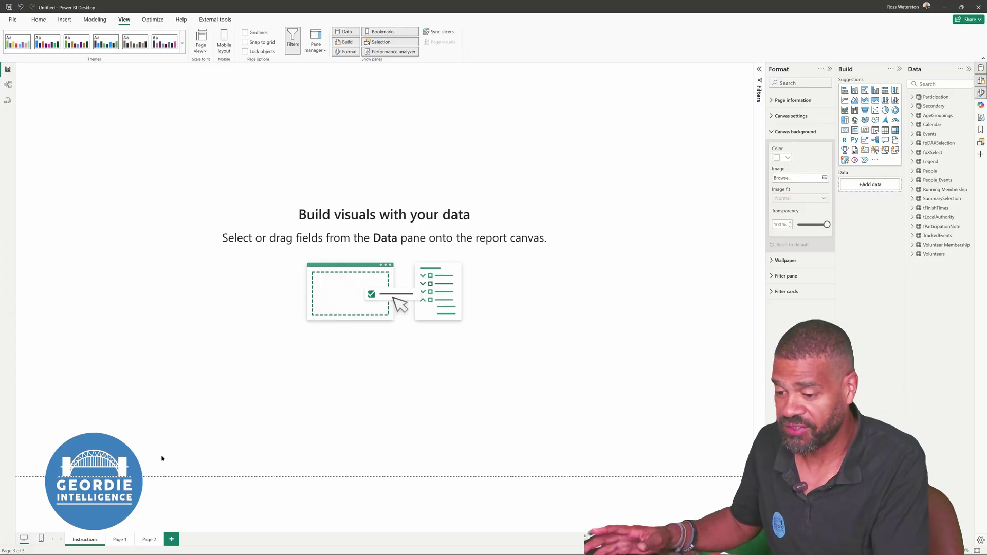
Rename Page 1 as Demographics.
left_click(119, 539)
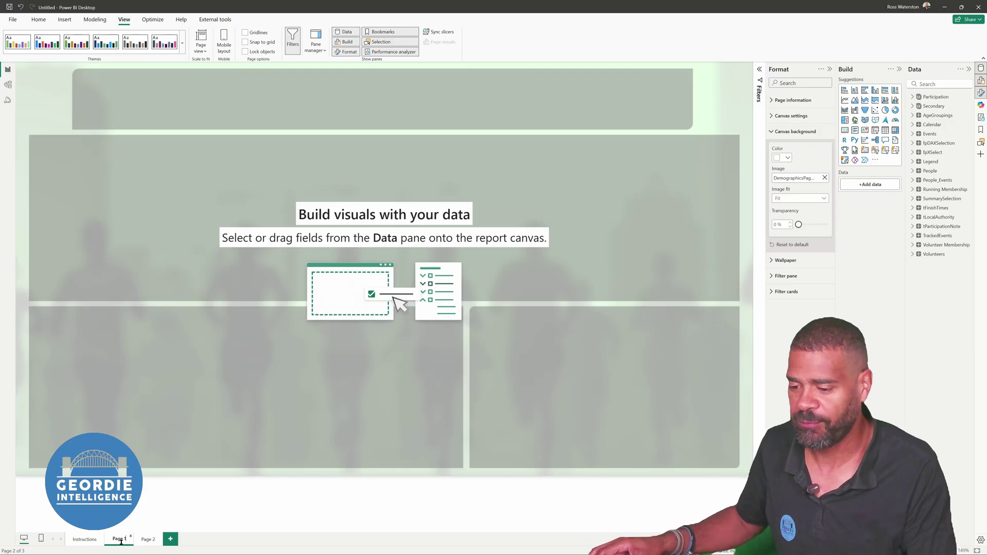
double_click(120, 539)
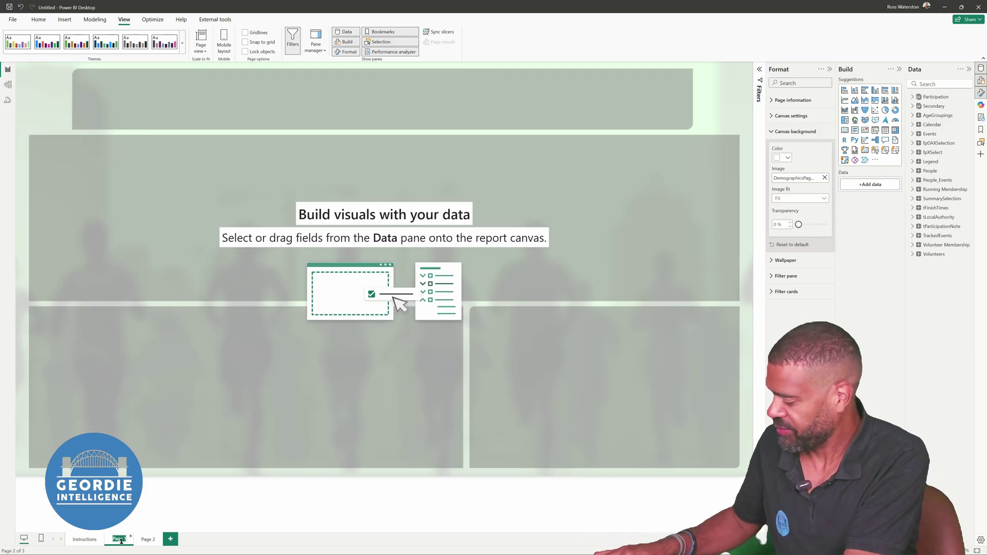
type("Demog")
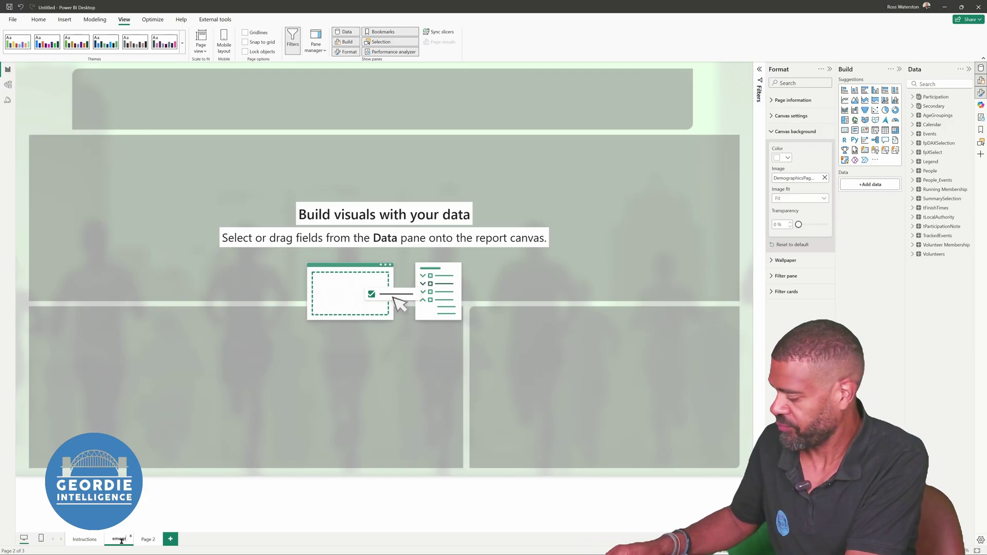
type("raphics")
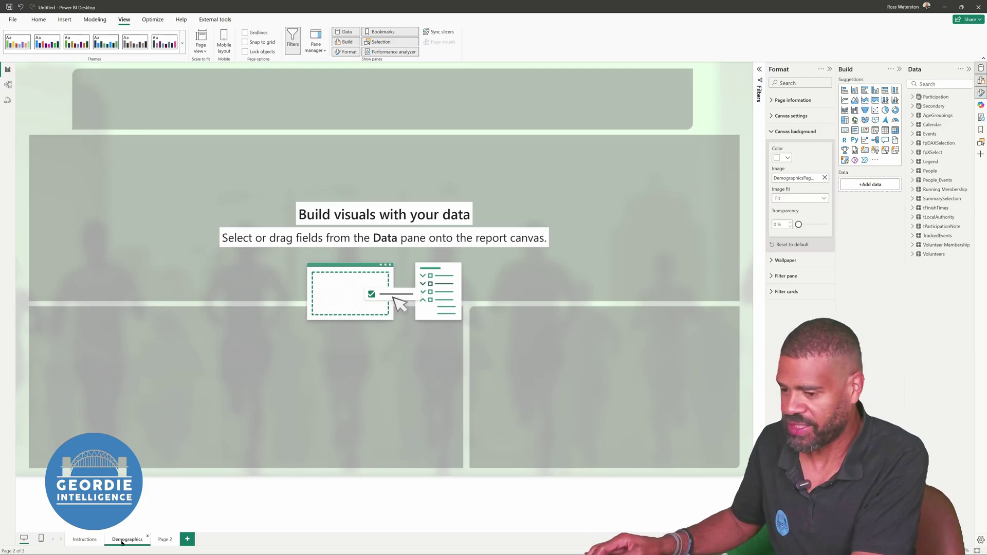
Rename Page 2 as Comparison.
left_click(165, 540)
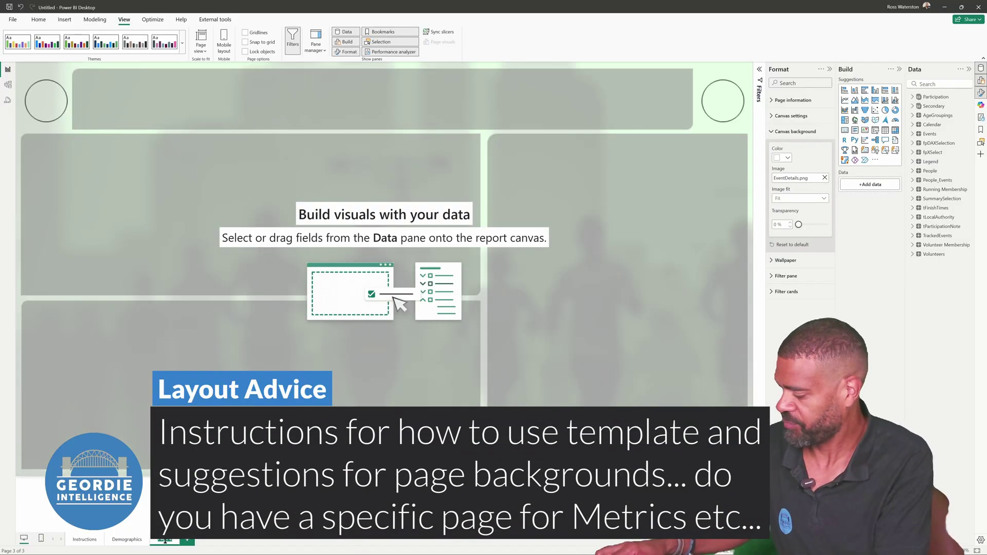
key("BackSpace")
type("Com")
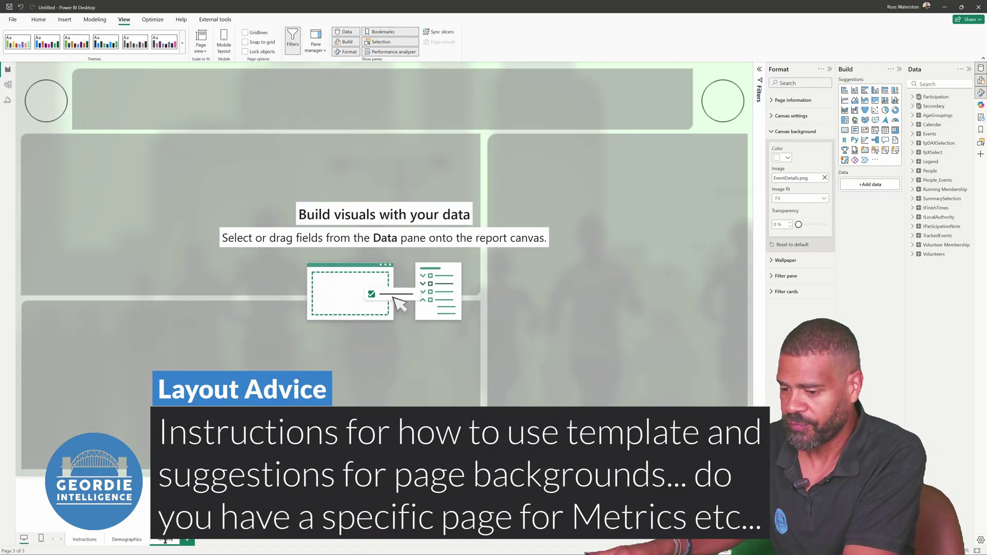
type("parison")
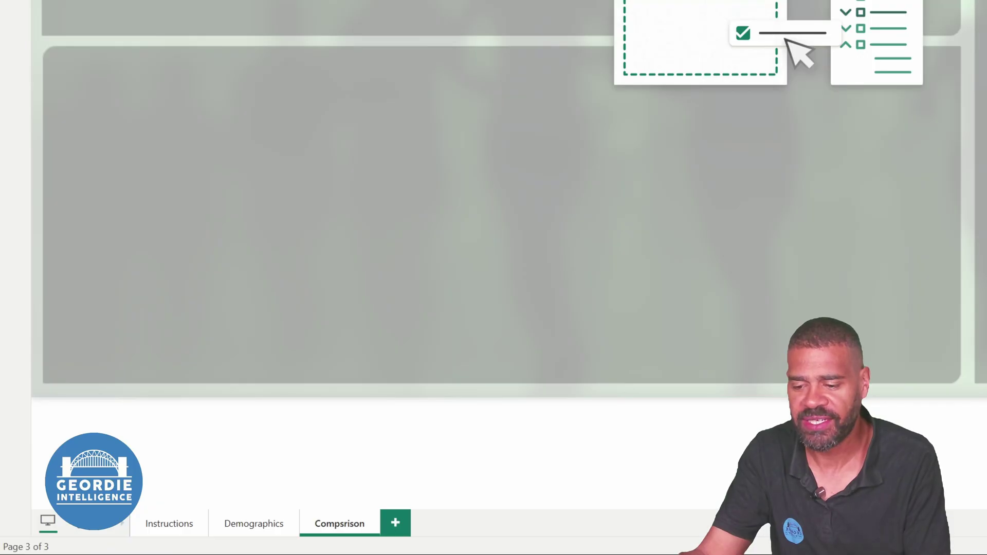
Hide the Comparison and Demographics pages and return to the Instructions page.
right_click(325, 527)
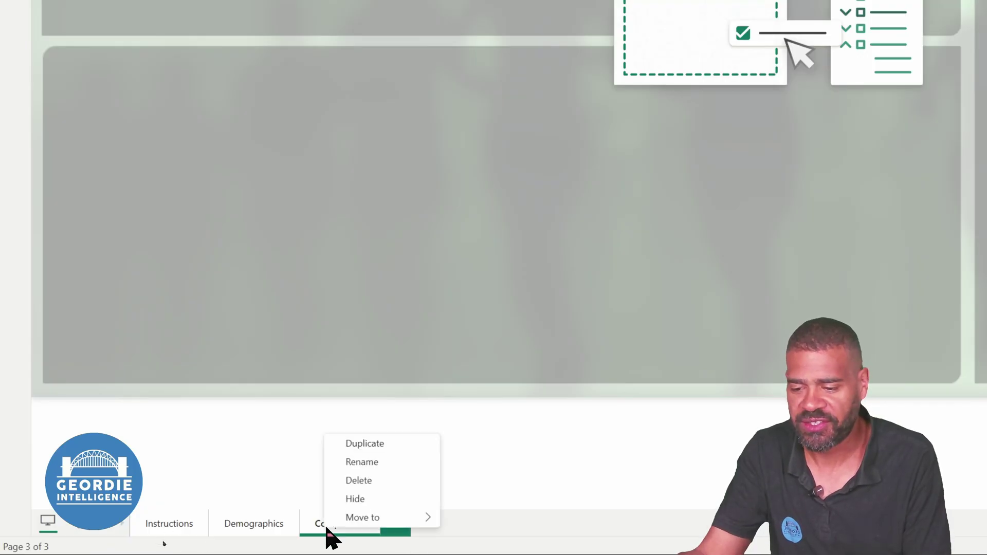
left_click(349, 498)
right_click(286, 524)
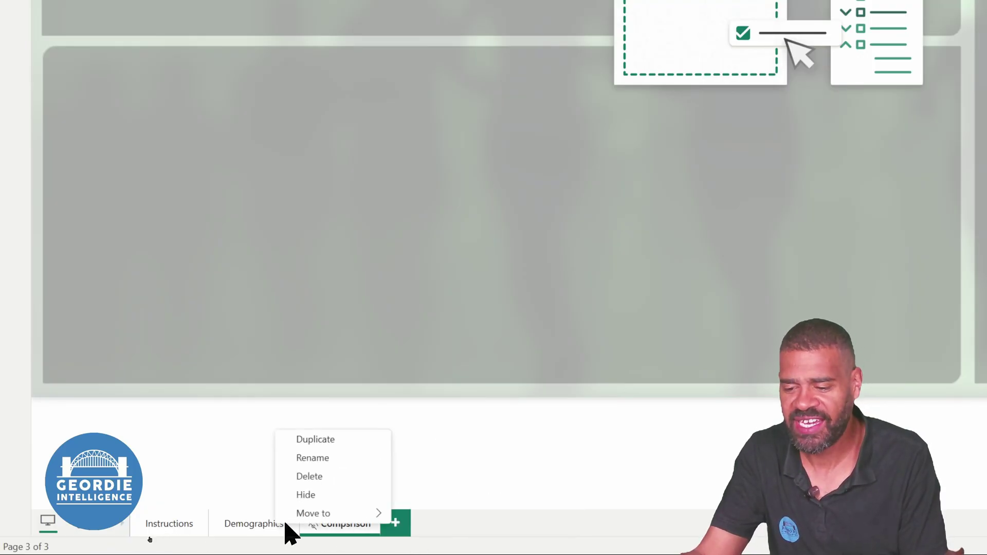
left_click(313, 496)
left_click(151, 530)
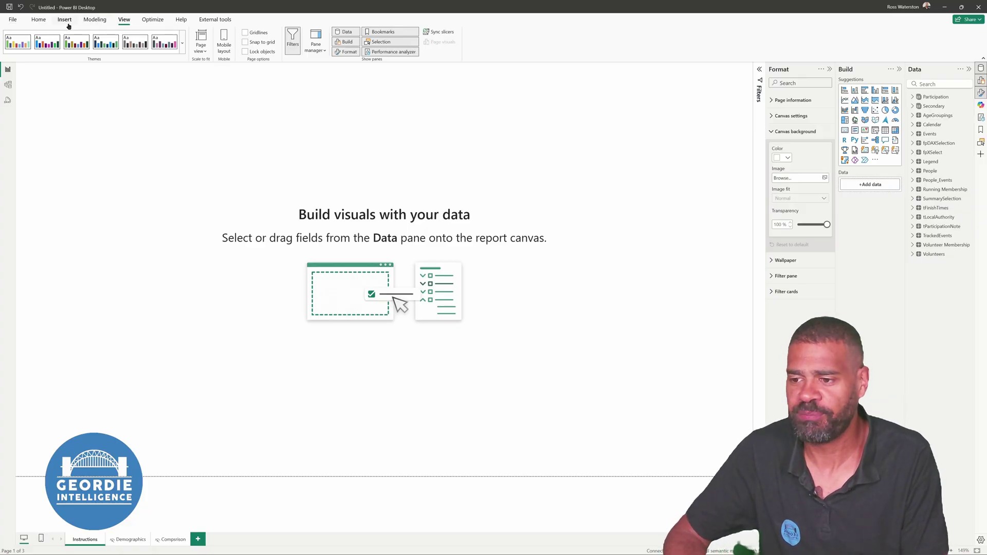
Add a text box headed Instructions with lines numbered 1 to 5, and a help button beside it, on the Instructions page.
right_click(147, 147)
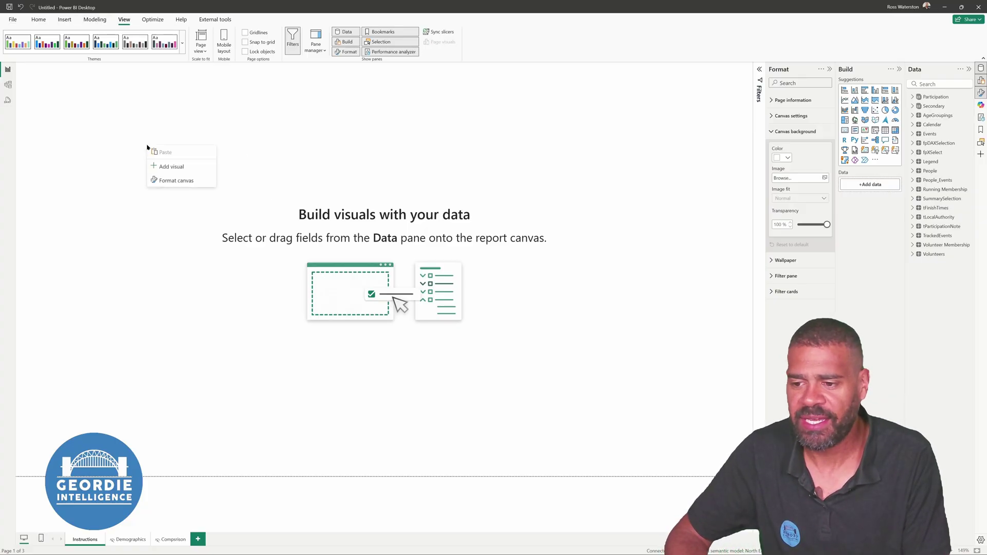
left_click(119, 119)
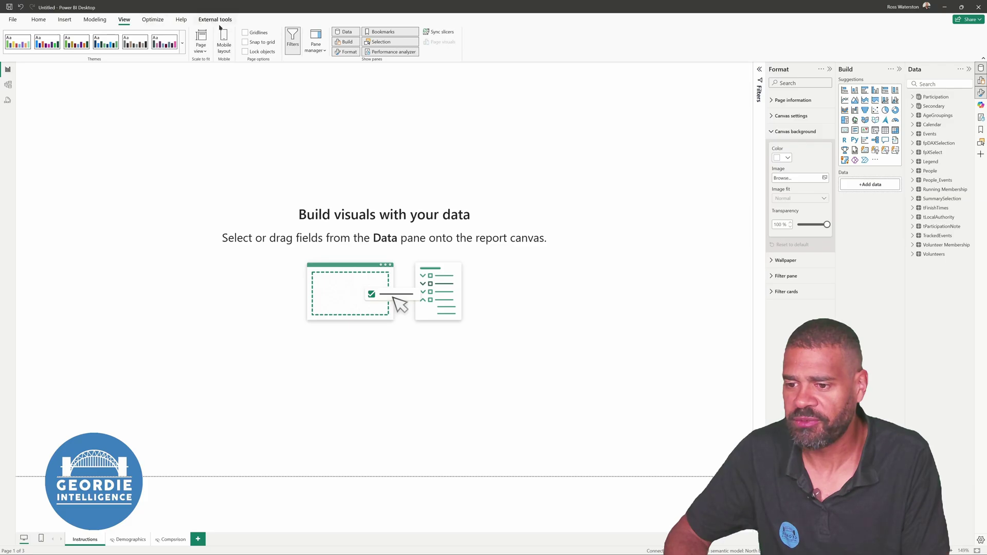
left_click(65, 20)
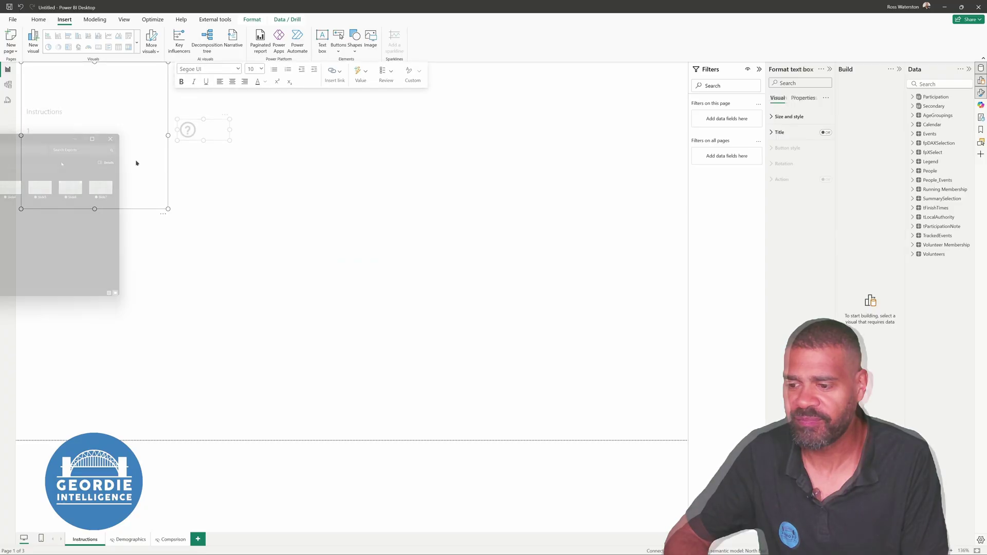
Look through the Icon subfolder of the Report Backgrounds folder for standard button icons, and return to the report.
left_click(405, 224)
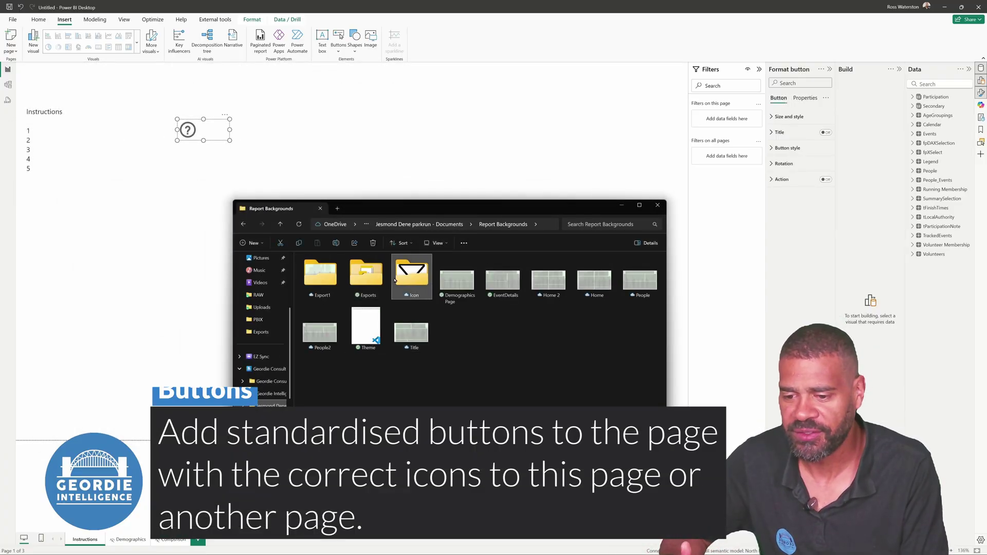
double_click(412, 273)
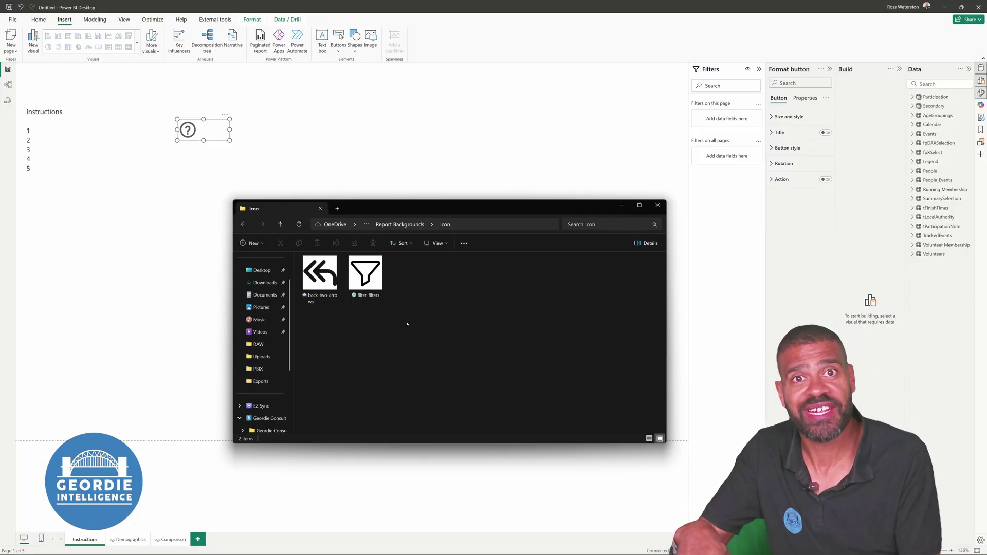
left_click(467, 132)
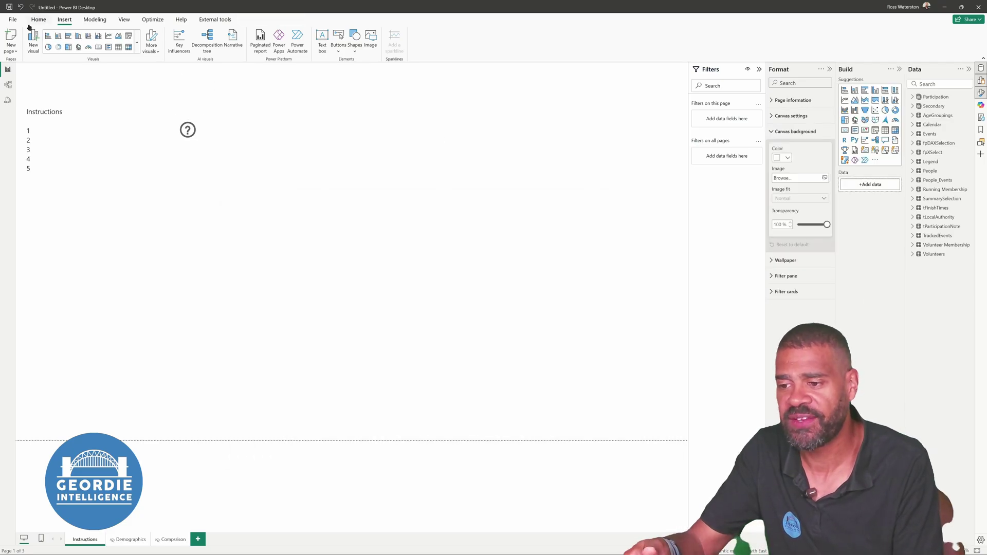
Export the report as a Power BI template with description Demo, saved as Demo in the Report Backgrounds folder.
left_click(12, 19)
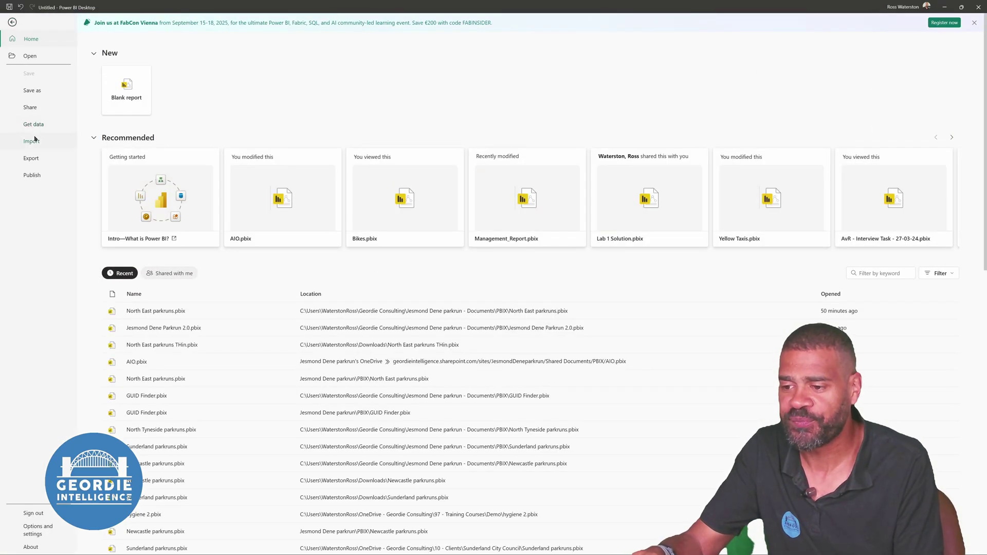
left_click(31, 158)
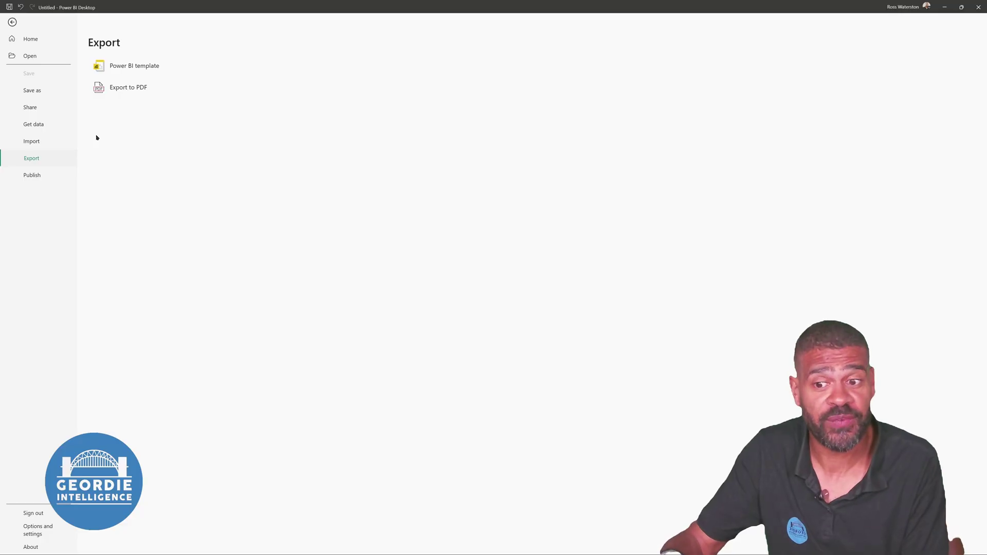
left_click(131, 69)
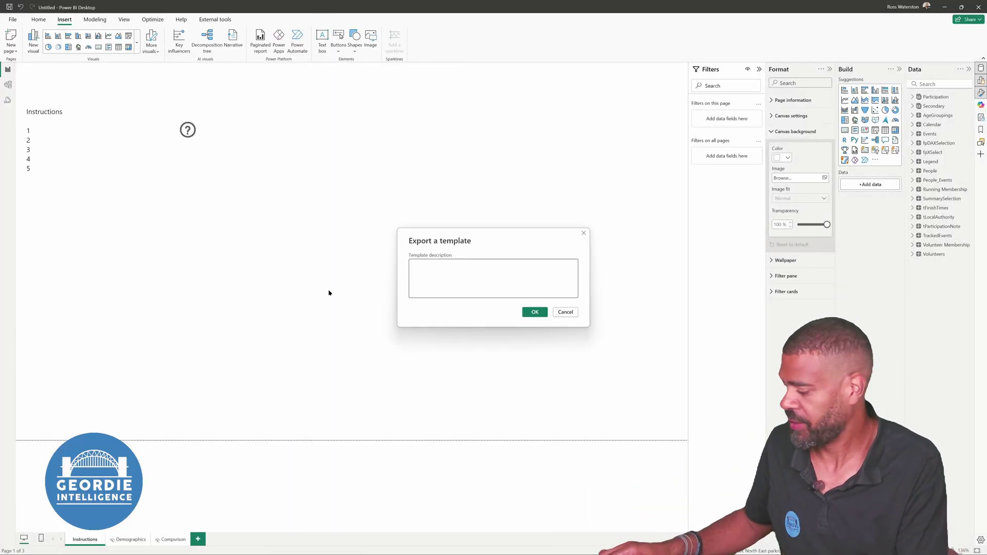
type("Demo")
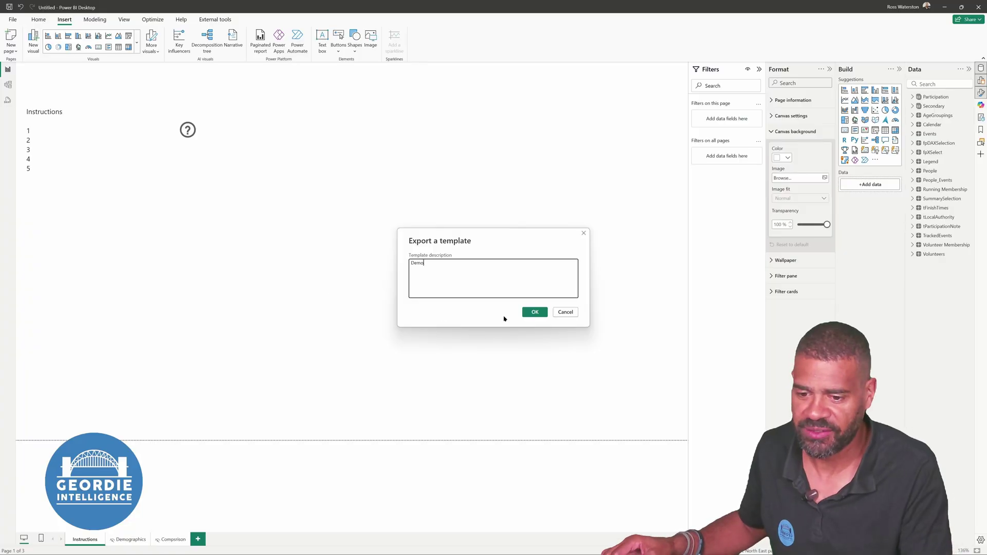
left_click(532, 313)
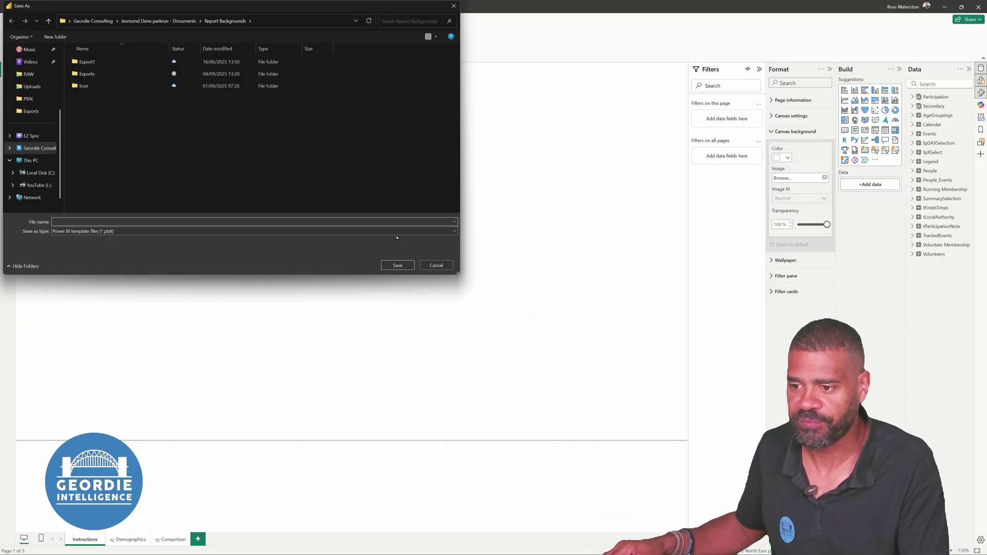
type("Demo")
key("Return")
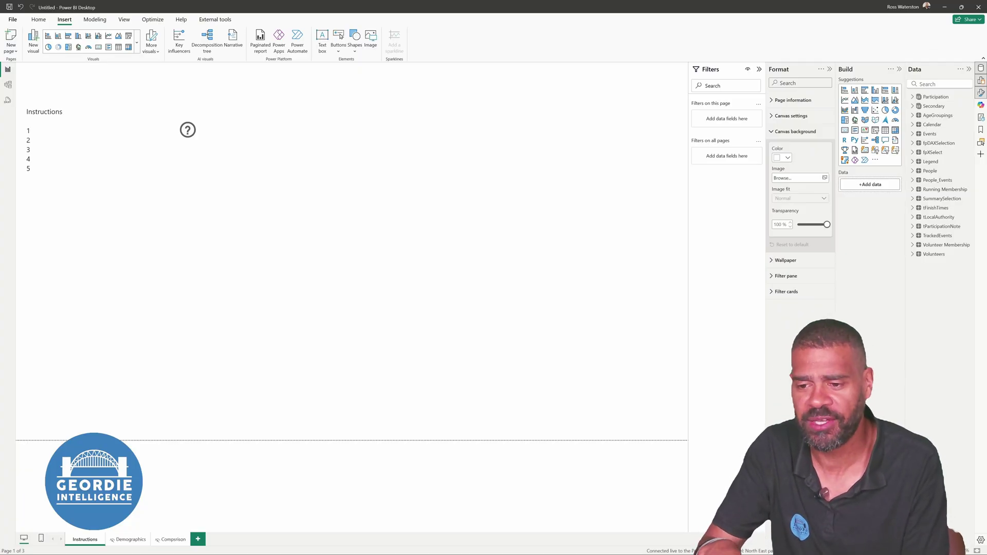
Close the report and save its changes as test in the PBIX folder.
left_click(974, 9)
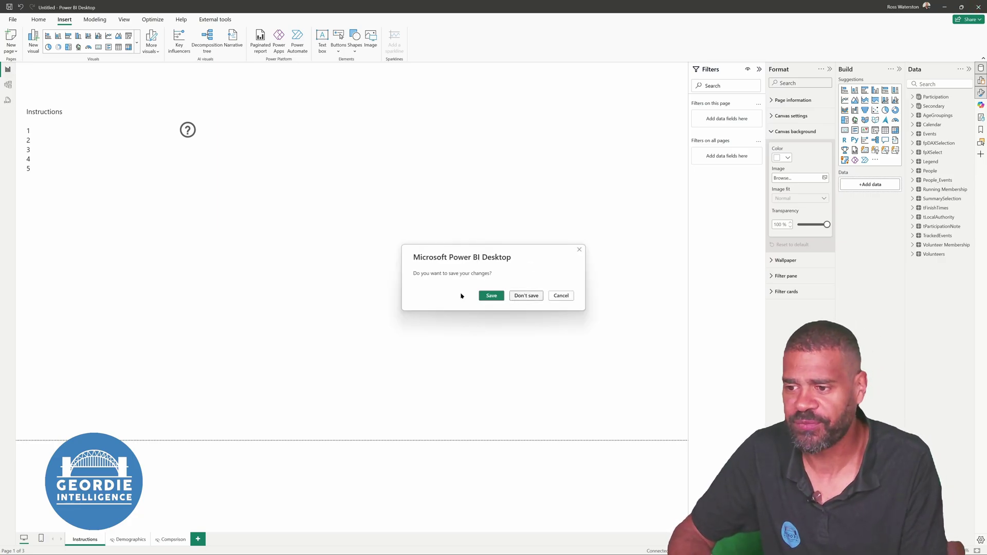
left_click(483, 296)
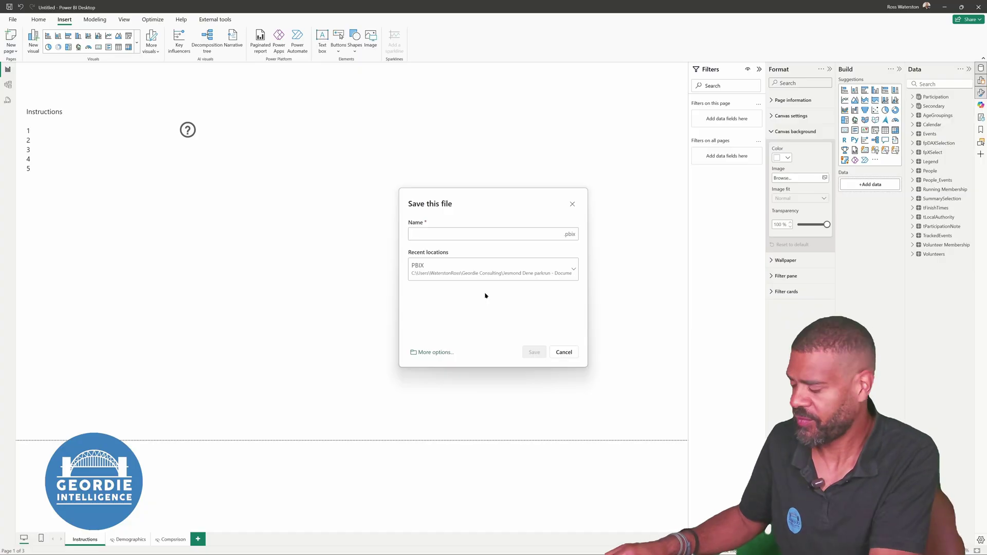
type("test")
key("Return")
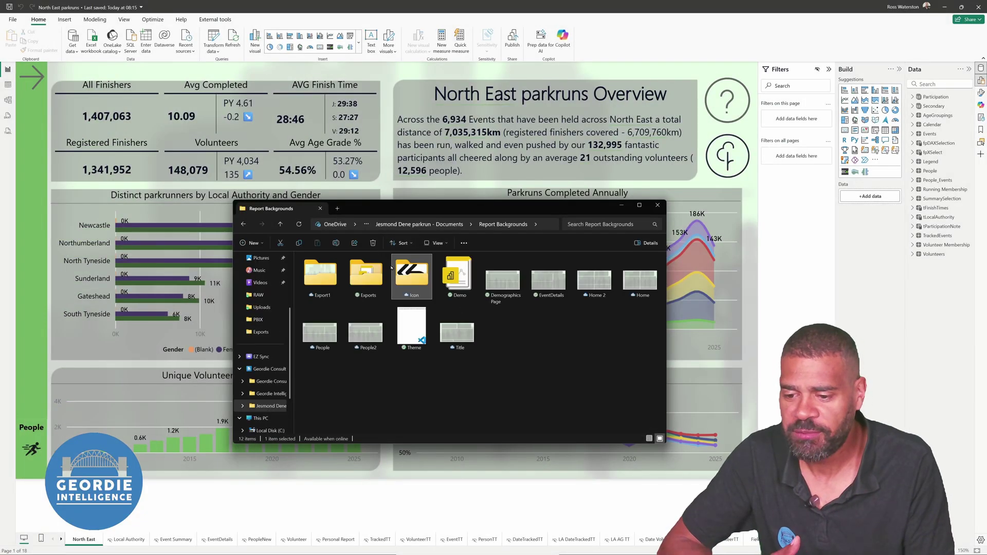
Open the Parkrun studfdf template from the Exports subfolder of Report Backgrounds.
double_click(364, 279)
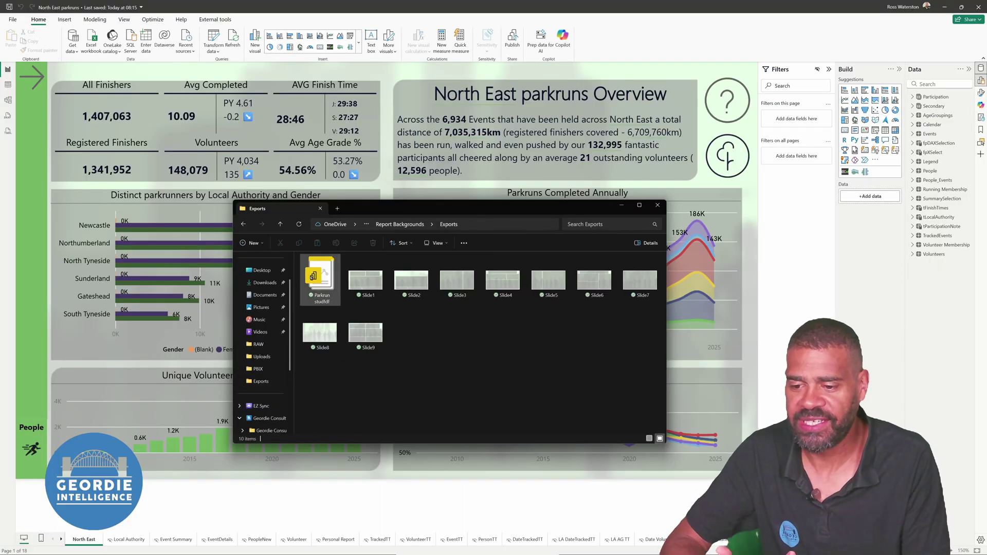
left_click(331, 277)
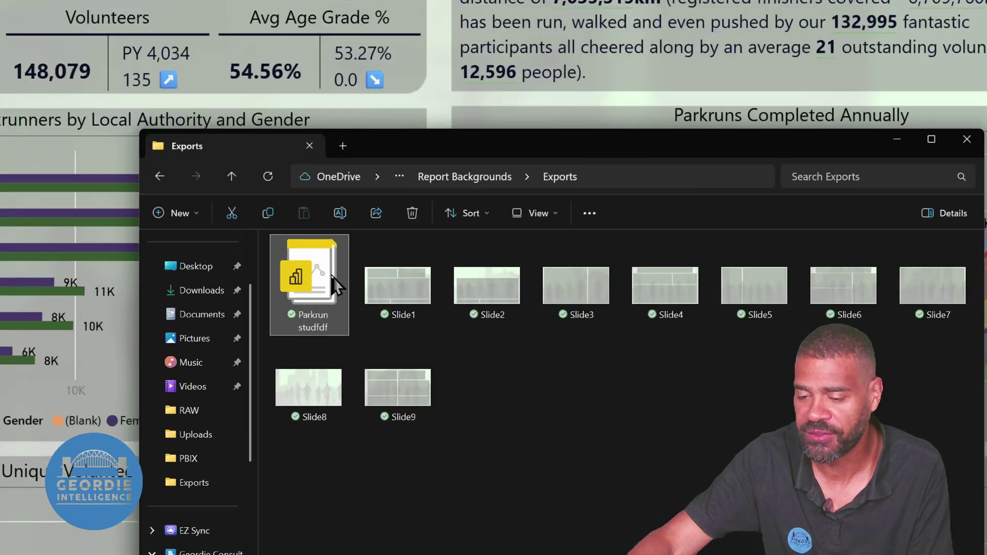
double_click(329, 283)
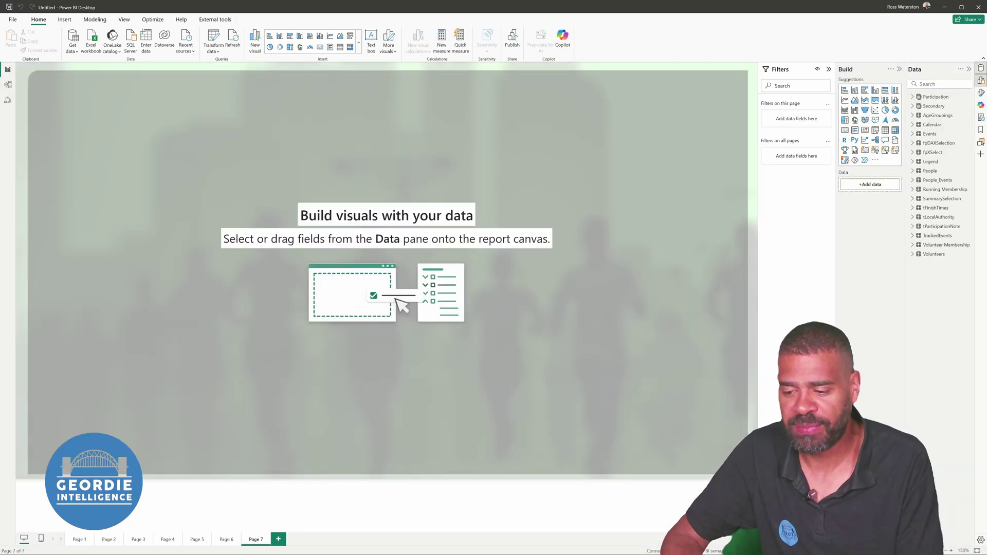
Hide pages 2 through 7 of the new report, keeping only Page 1 unhidden.
left_click(76, 539)
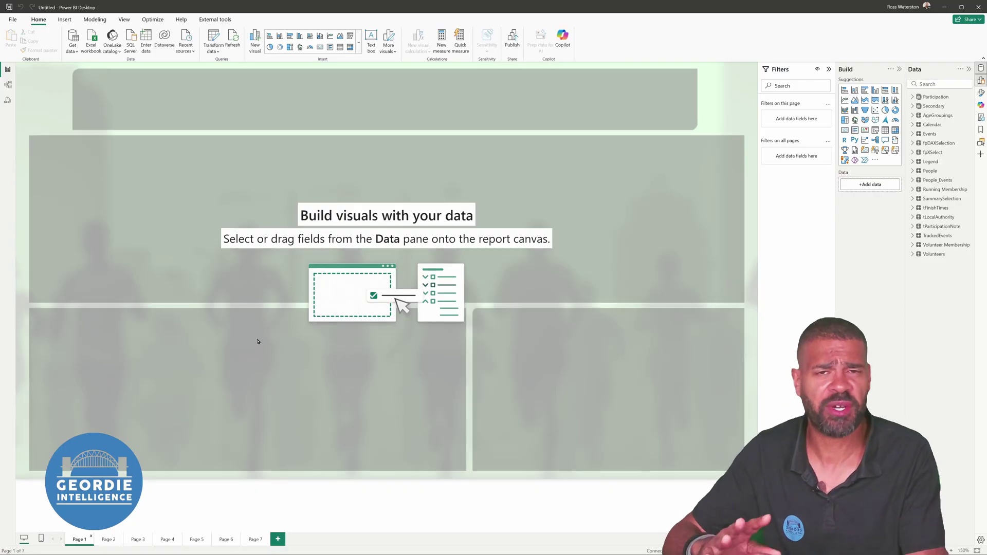
right_click(108, 542)
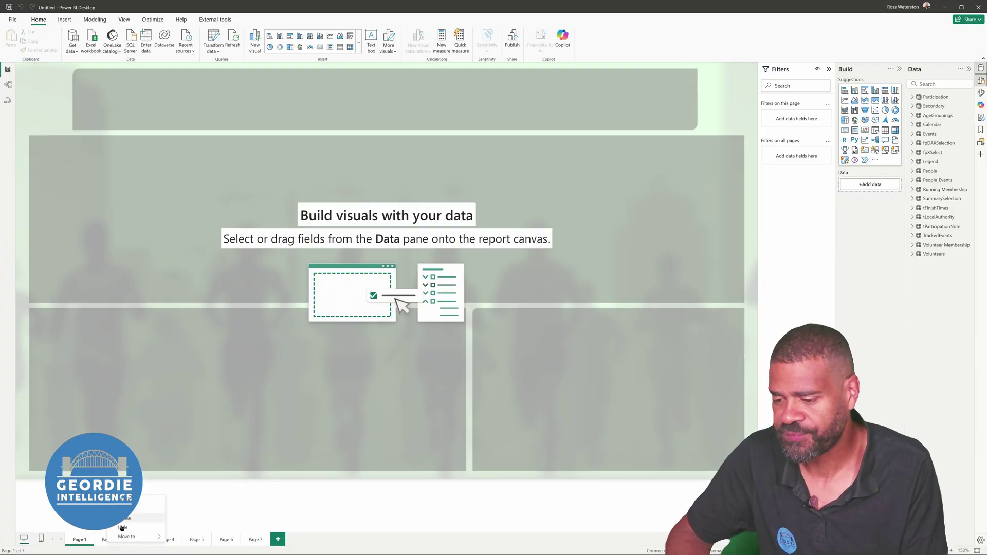
left_click(122, 528)
left_click(134, 542)
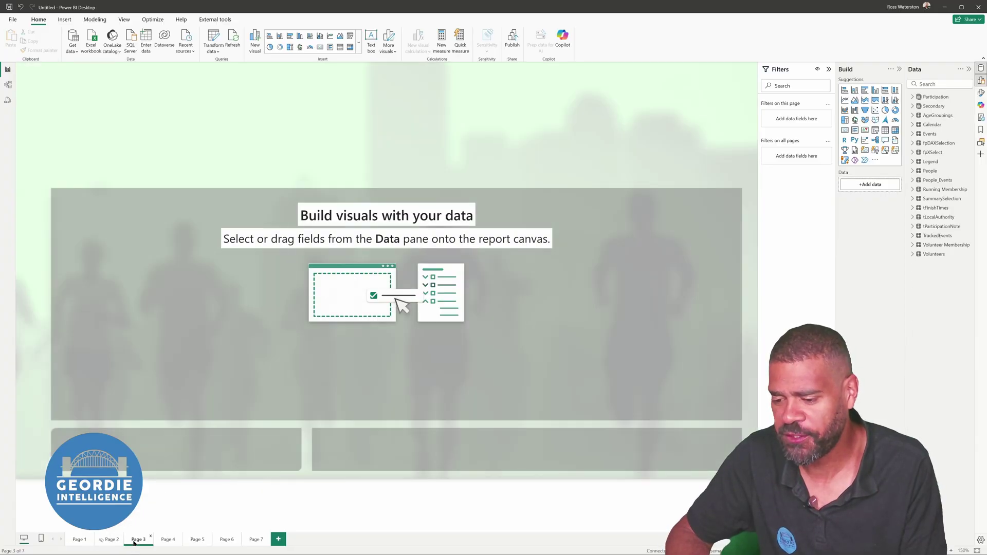
right_click(136, 542)
left_click(154, 526)
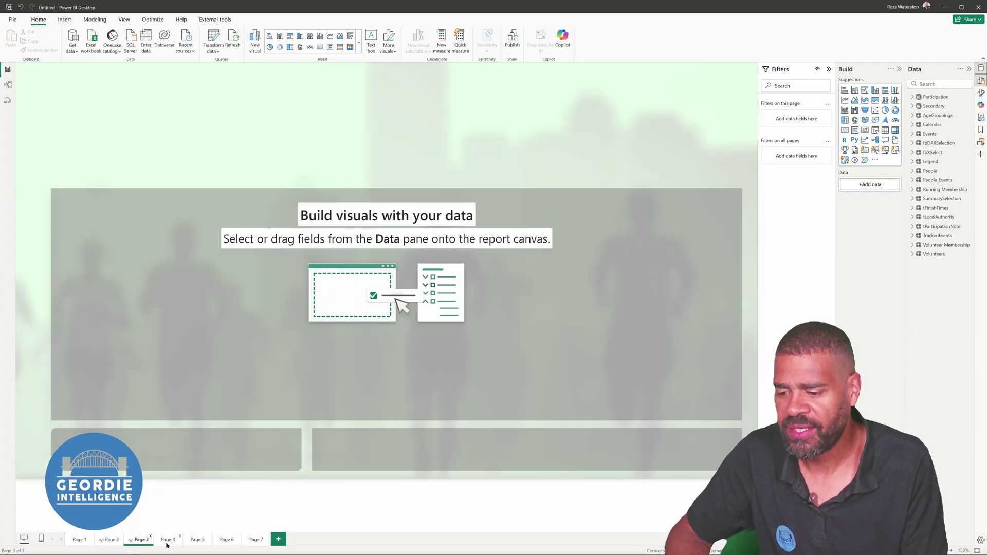
left_click(167, 540)
right_click(167, 539)
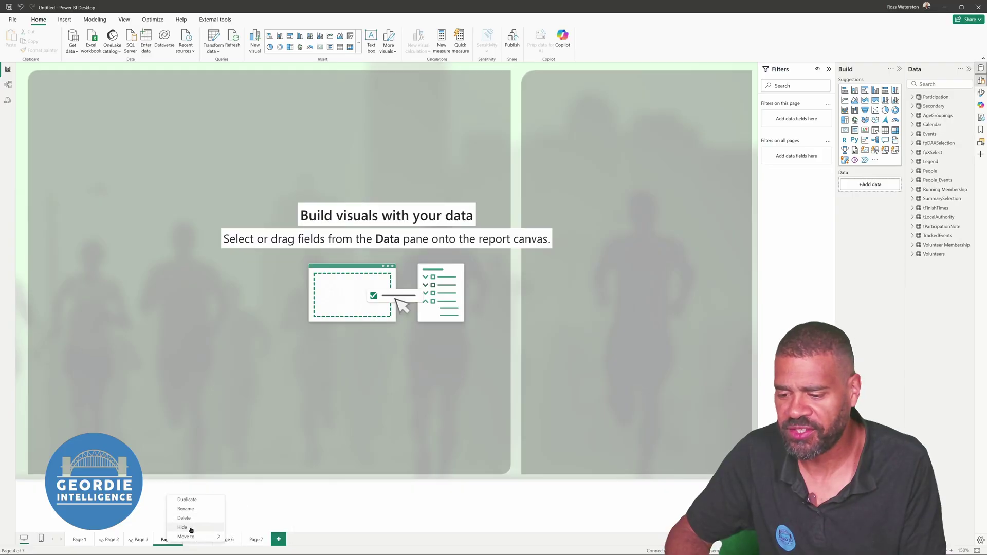
left_click(185, 527)
left_click(194, 539)
right_click(195, 539)
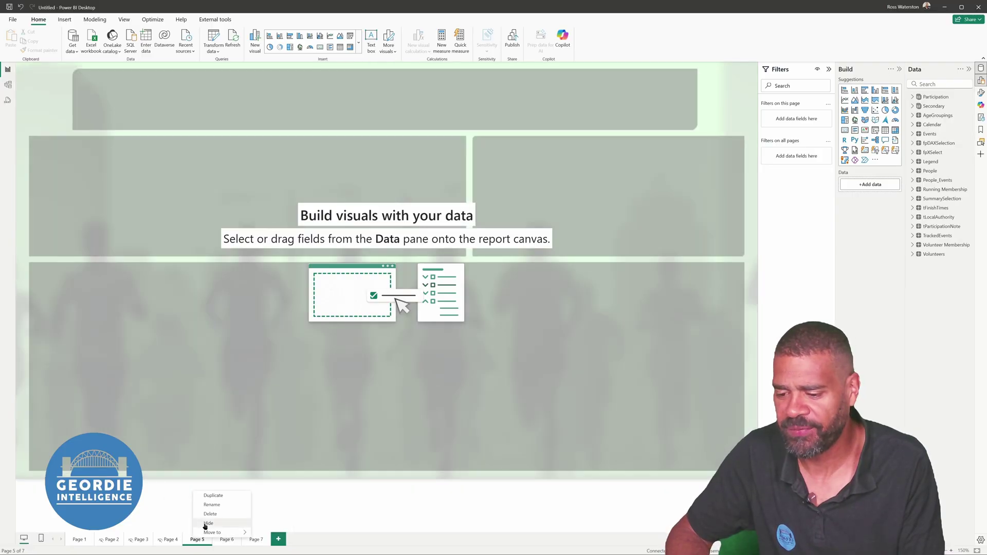
left_click(205, 525)
right_click(224, 541)
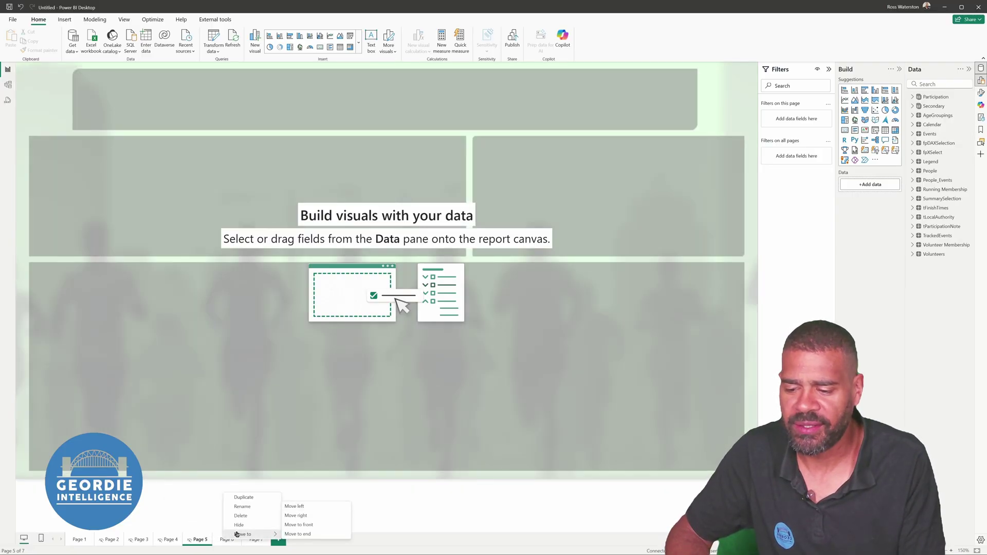
left_click(238, 525)
right_click(252, 539)
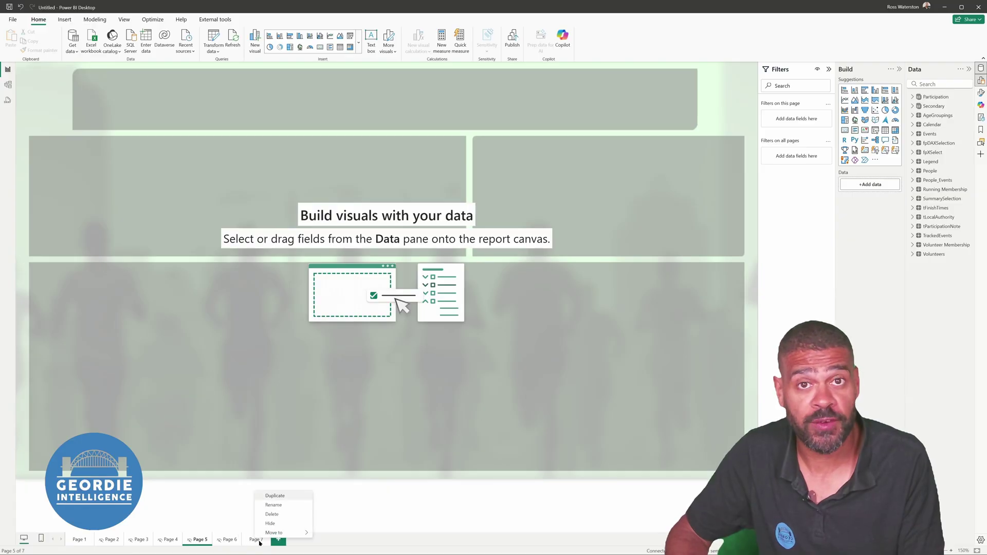
left_click(268, 525)
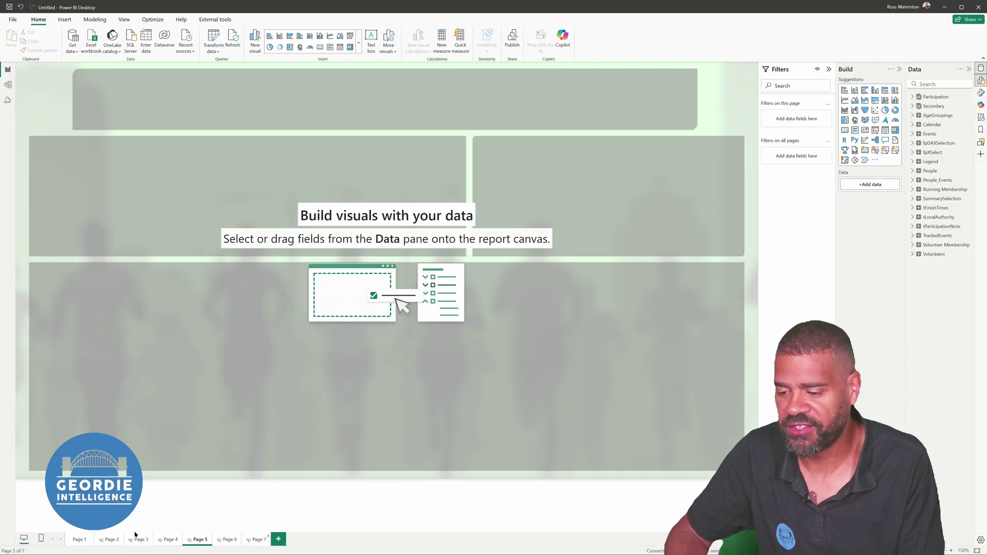
Add a clustered column chart to Page 1 and size it to fill the wide background panel below the header.
left_click(78, 540)
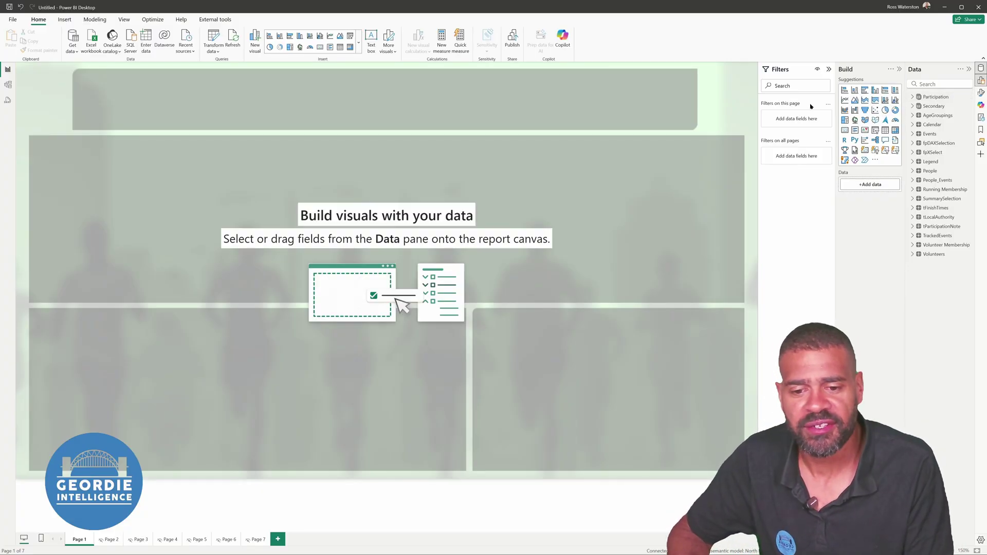
left_click(876, 91)
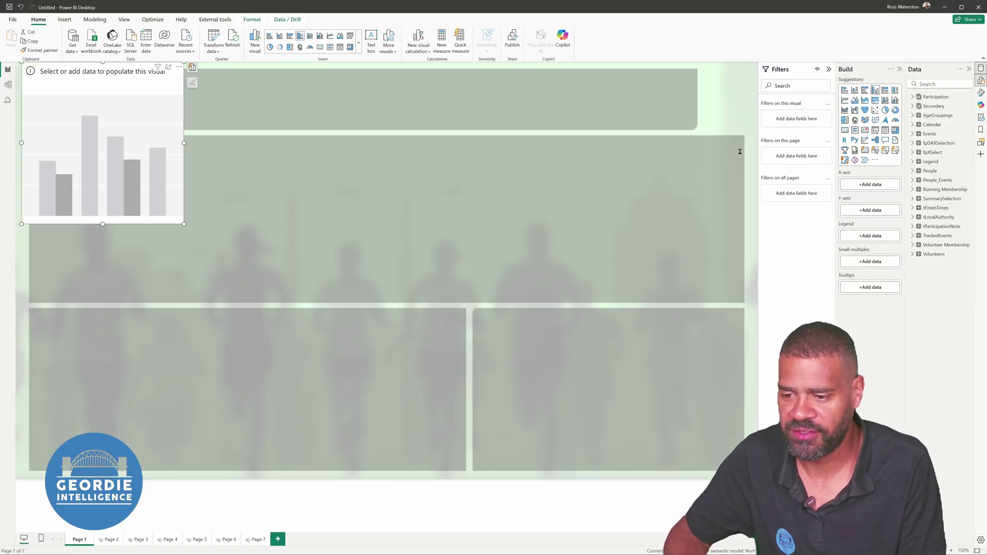
left_click_drag(132, 78, 142, 153)
left_click_drag(192, 218, 744, 255)
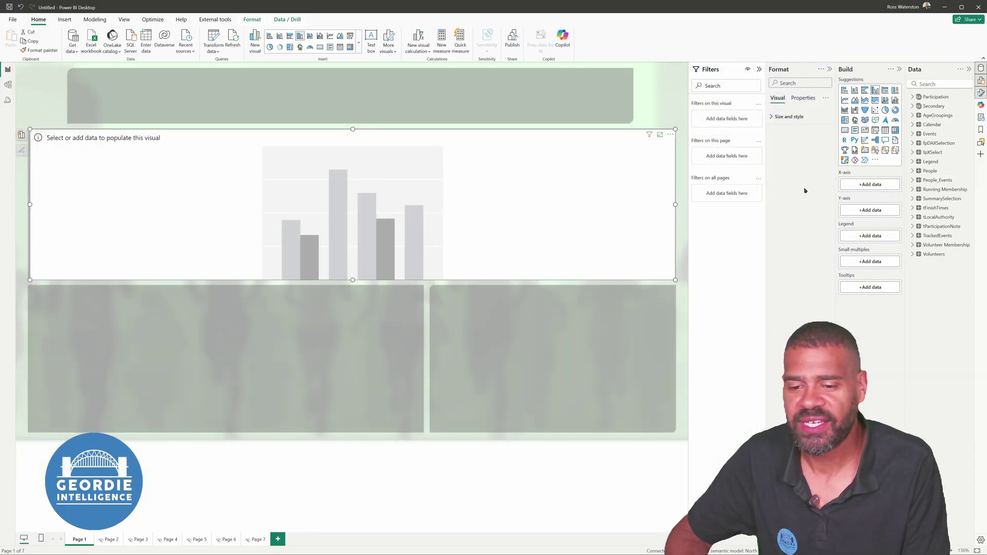
Find the Finish Time field in the tFinishTimes table and assign it to the column chart's X-axis.
left_click(929, 82)
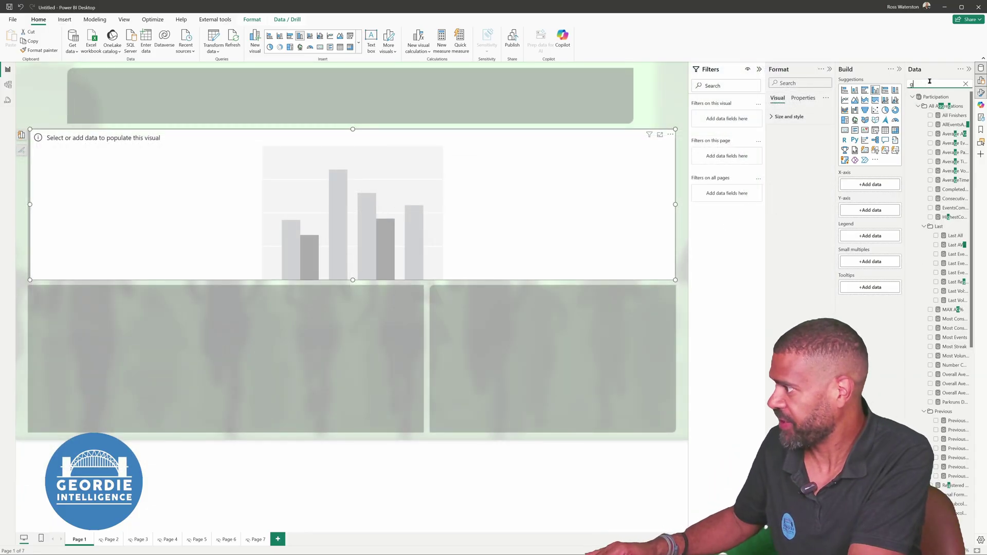
type("finish")
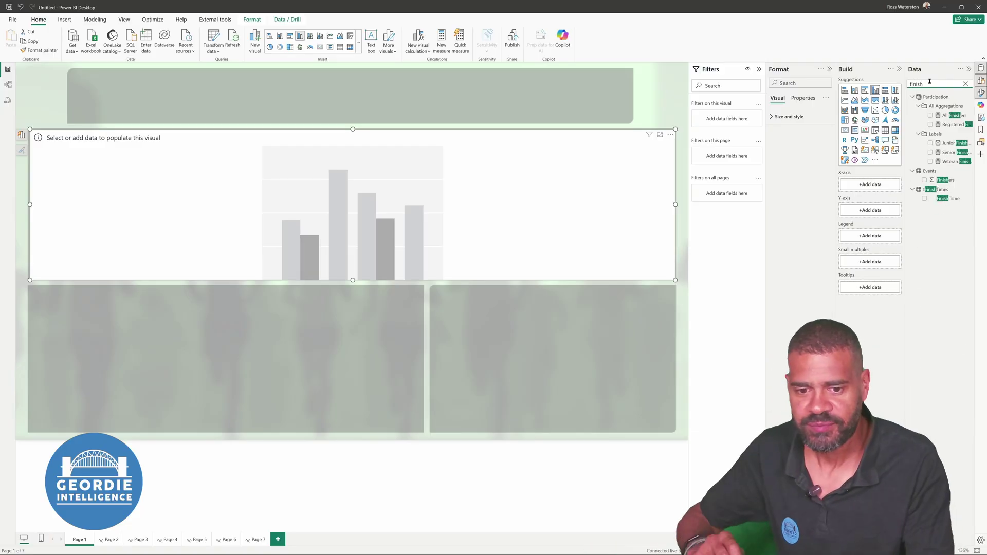
left_click_drag(944, 199, 877, 185)
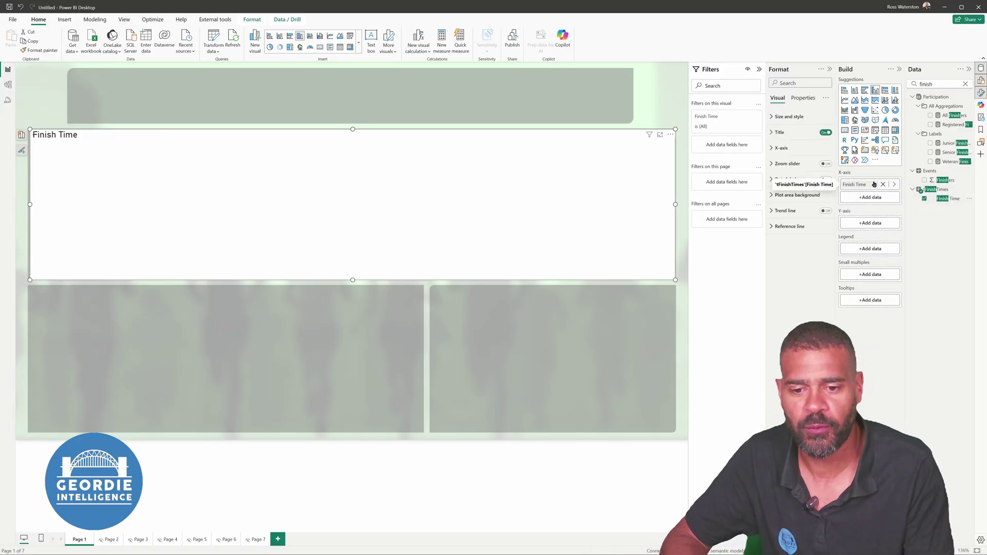
Find the Registered Finishers measure by searching for regist and assign it to the chart's Y-axis.
double_click(927, 84)
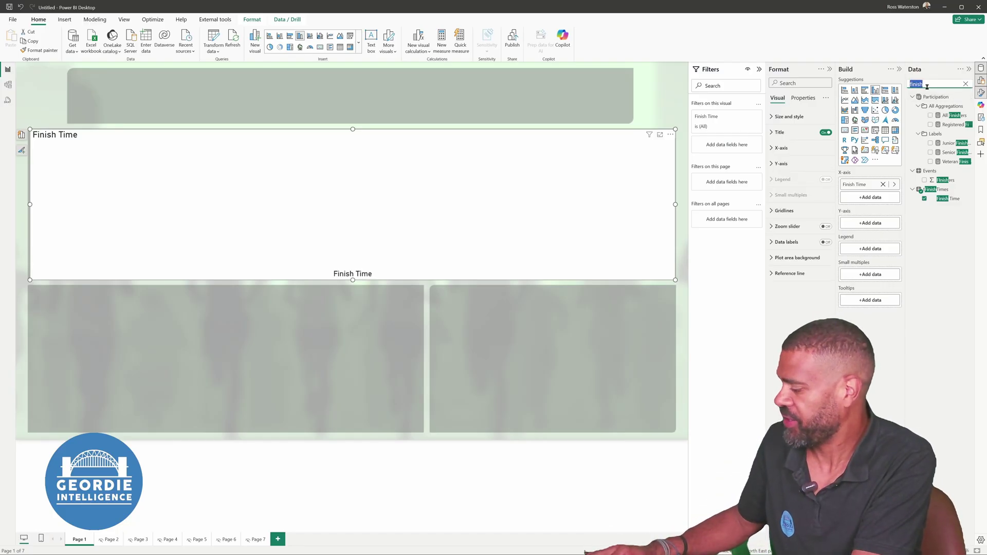
type("gergis")
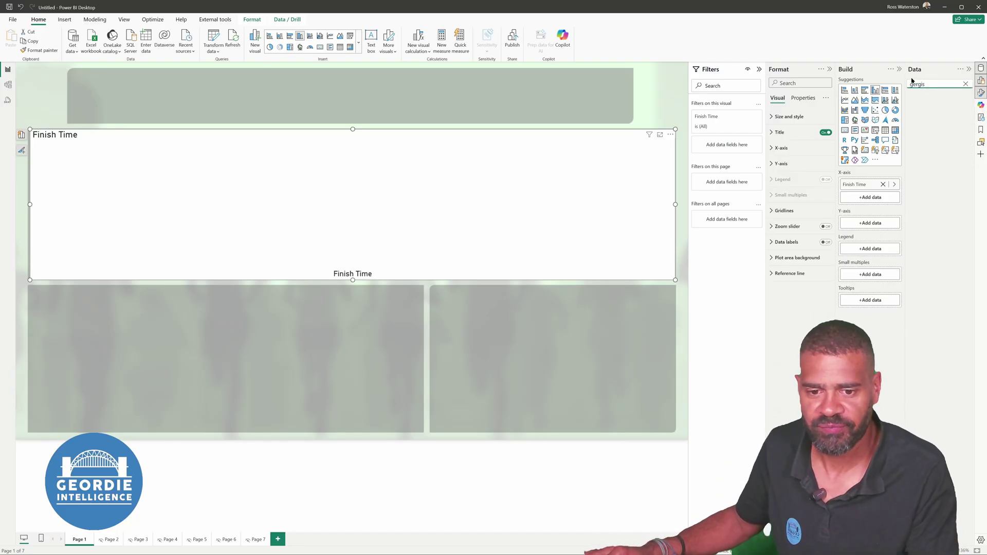
key("BackSpace")
key("BackSpace")
key("BackSpace")
key("BackSpace")
key("BackSpace")
key("BackSpace")
type("regis")
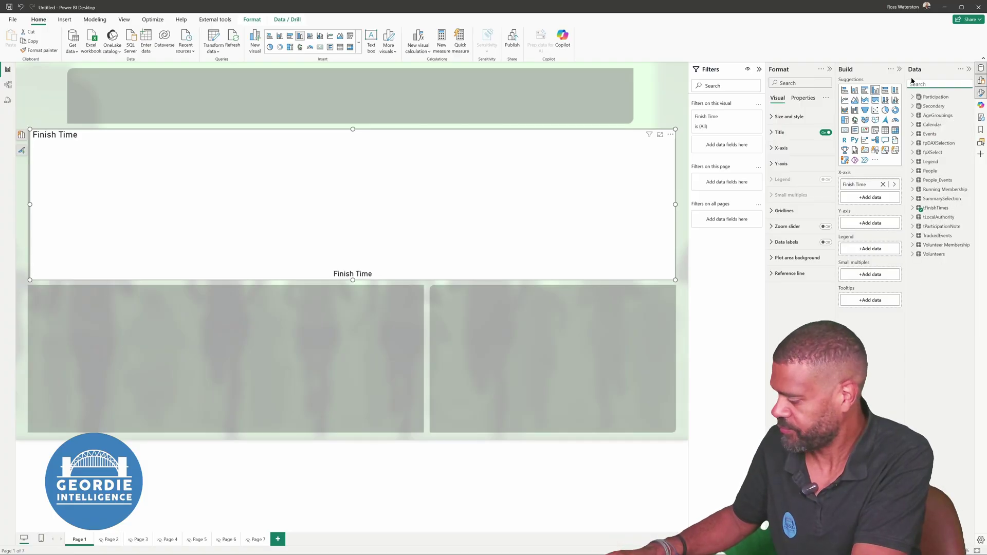
type("t")
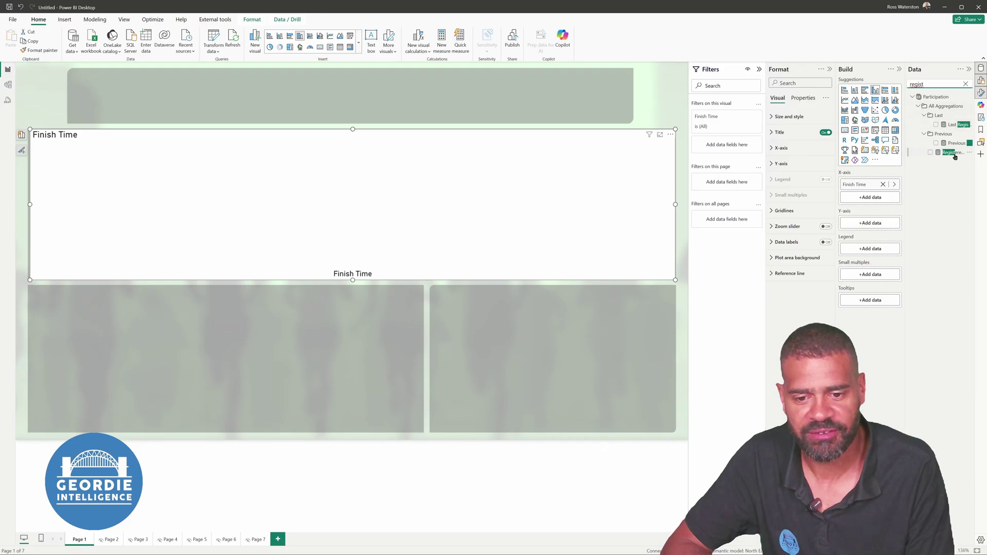
left_click_drag(954, 153, 881, 226)
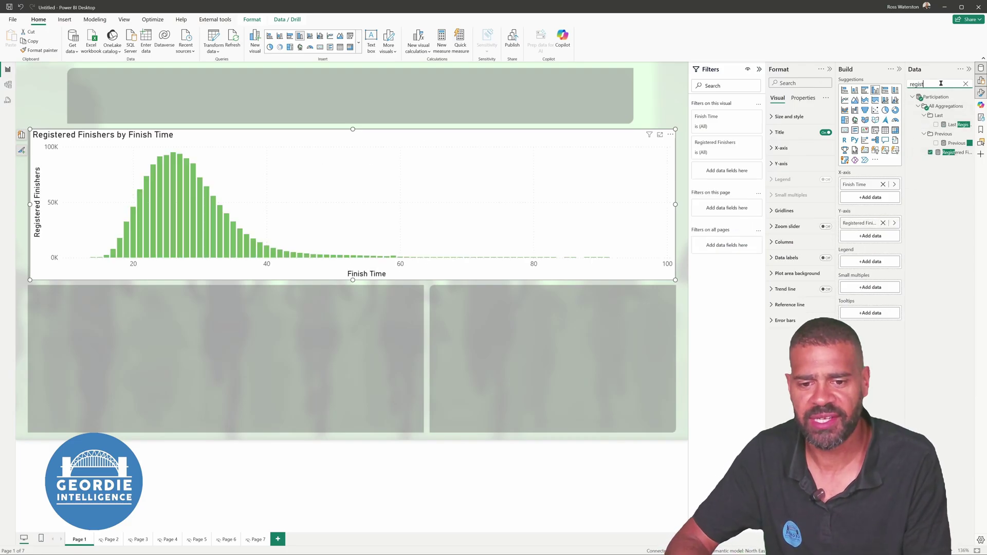
Find the Gender field in the AgeGroupings table and use it as the chart's legend.
double_click(915, 83)
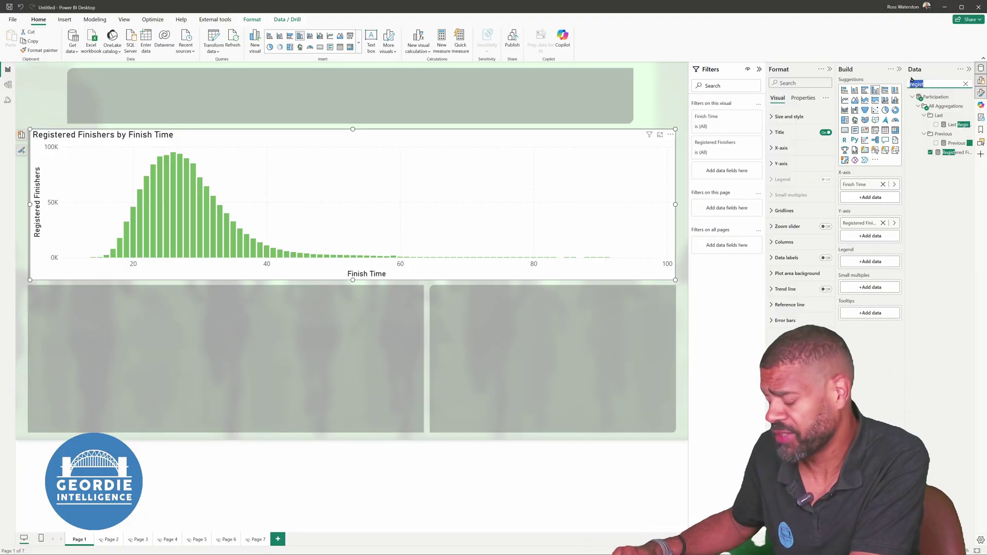
type("gend")
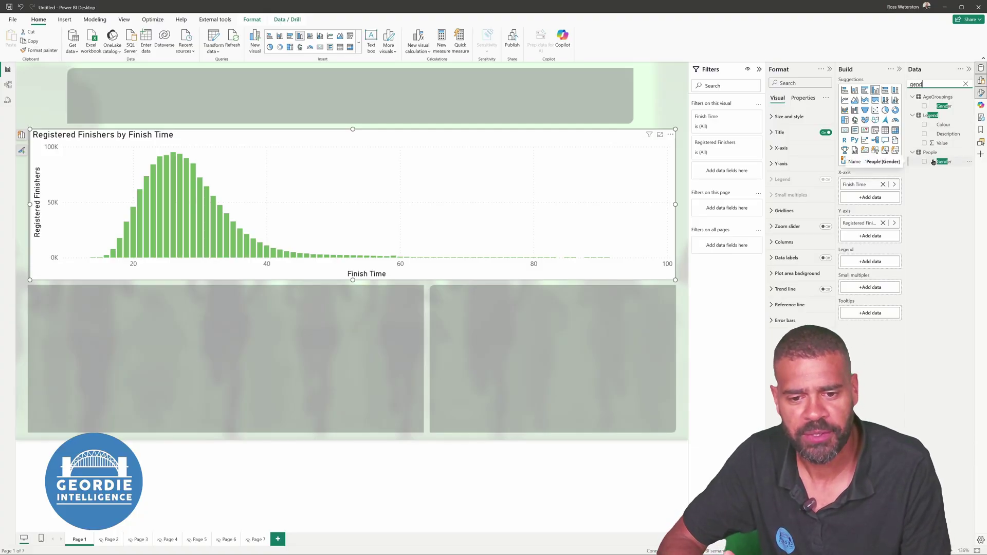
left_click_drag(933, 162, 871, 257)
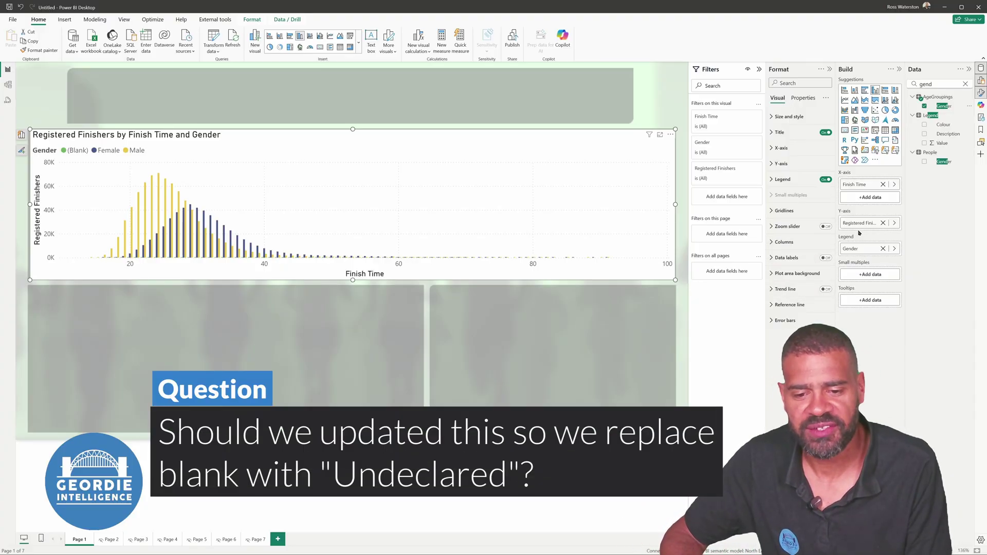
Split the chart into small multiples by the Local Authority field from the TrackedEvents table.
left_click(965, 83)
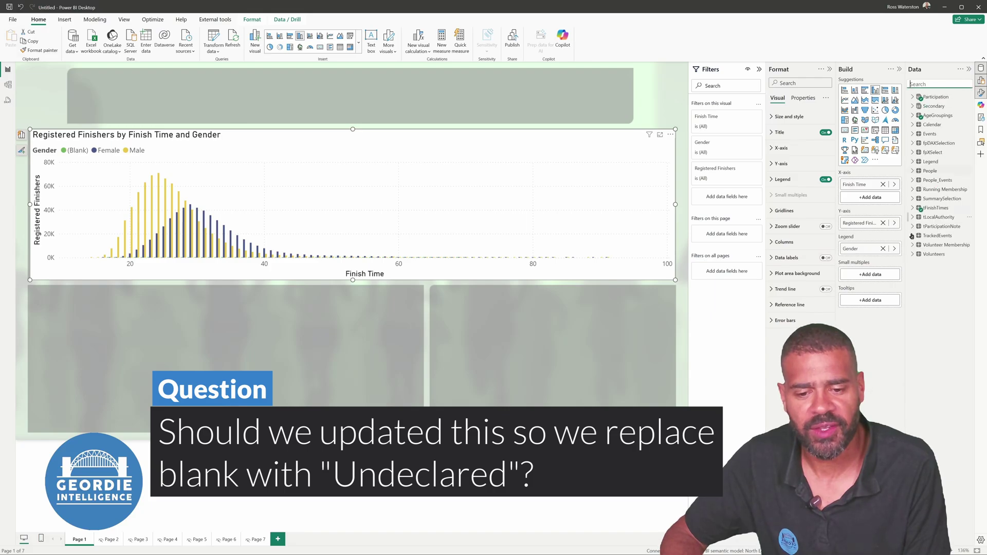
left_click(912, 235)
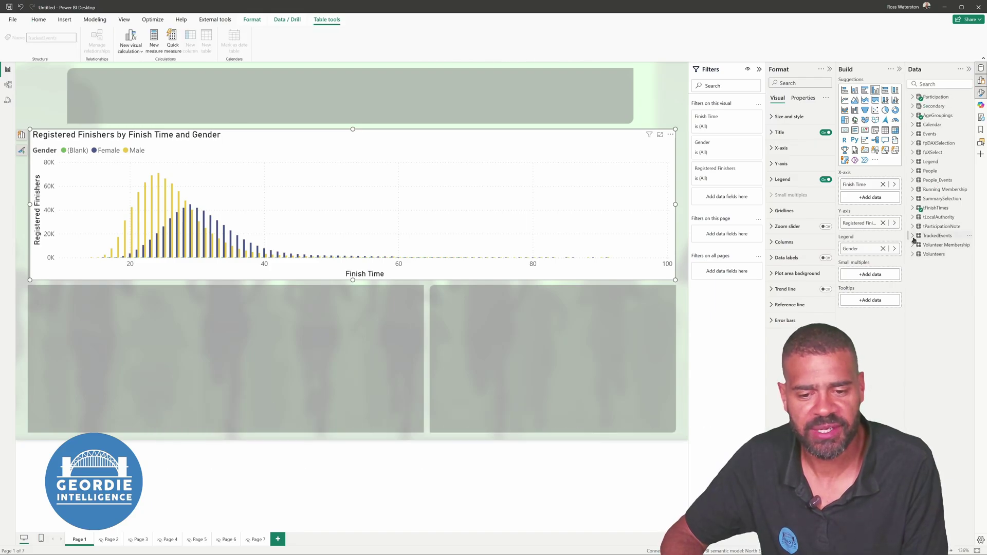
left_click_drag(948, 263, 841, 272)
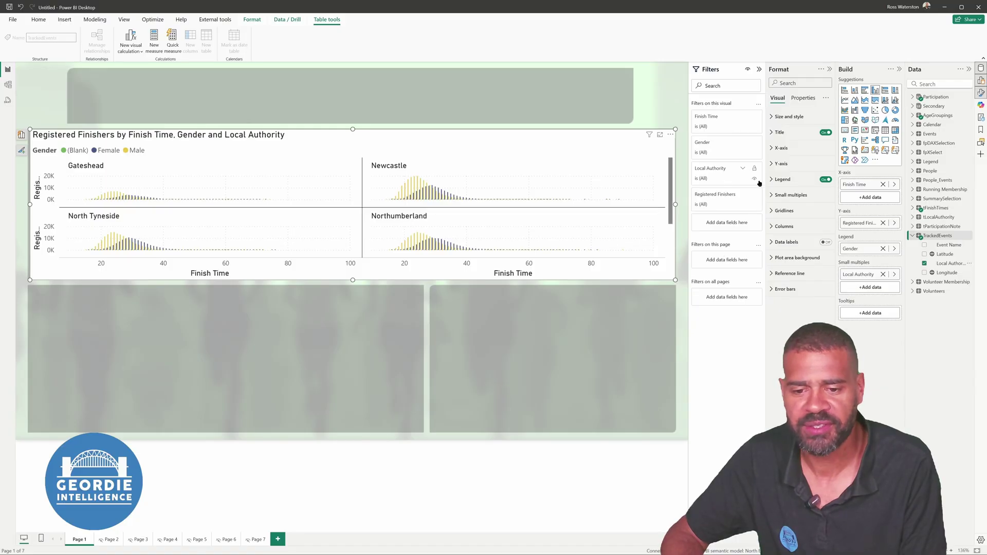
Set the chart's small multiples layout to 2 rows and 3 columns.
left_click(790, 195)
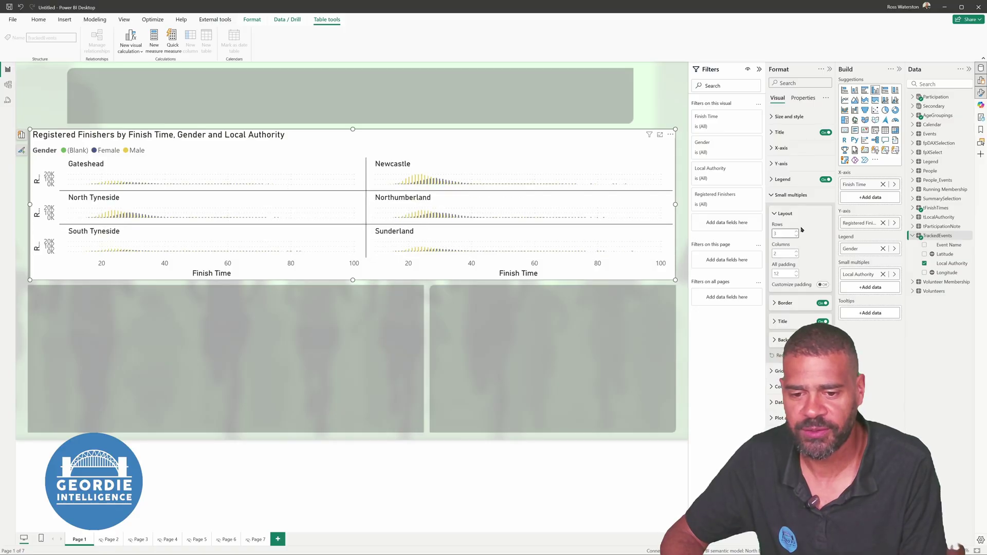
left_click(794, 236)
left_click(796, 252)
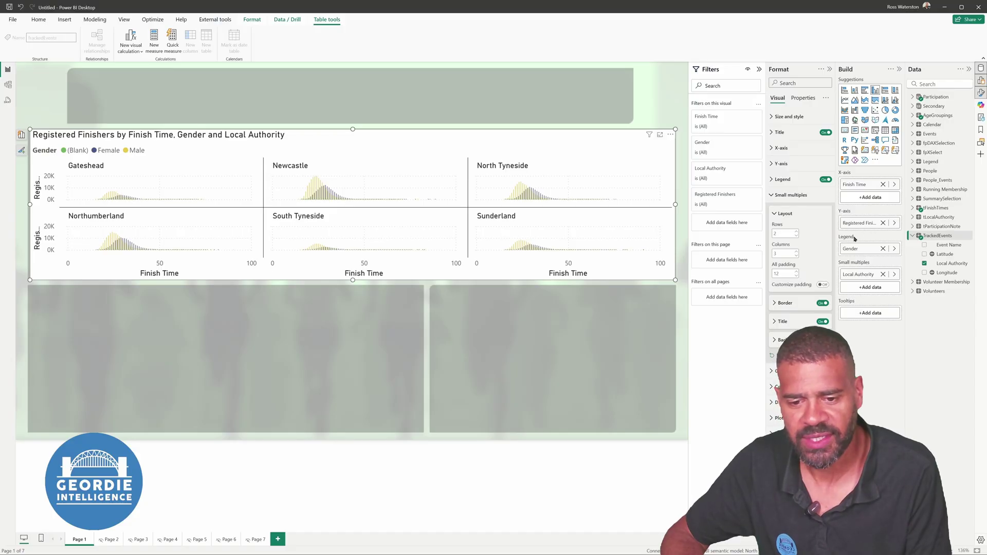
Turn off the chart's Y-axis title and its background fill.
left_click(772, 164)
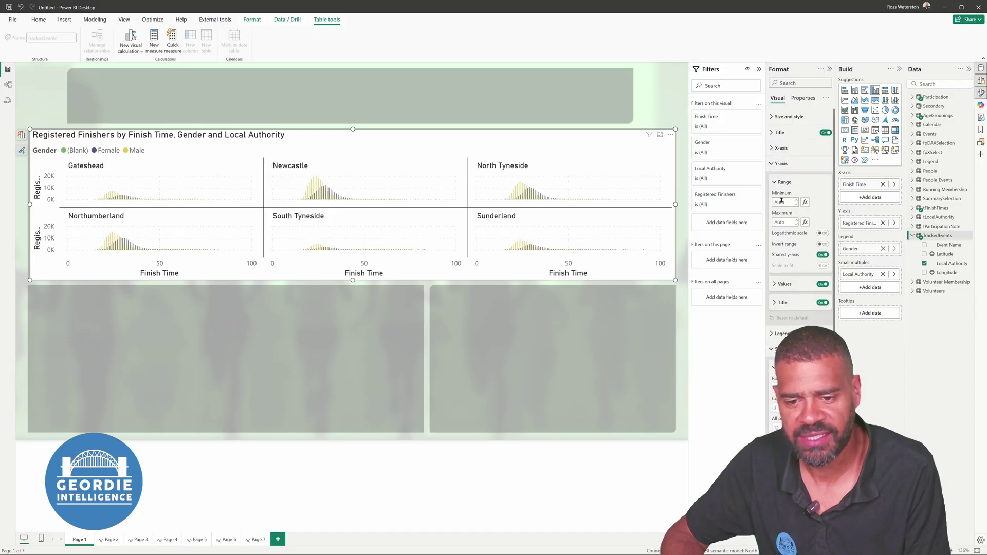
left_click(822, 303)
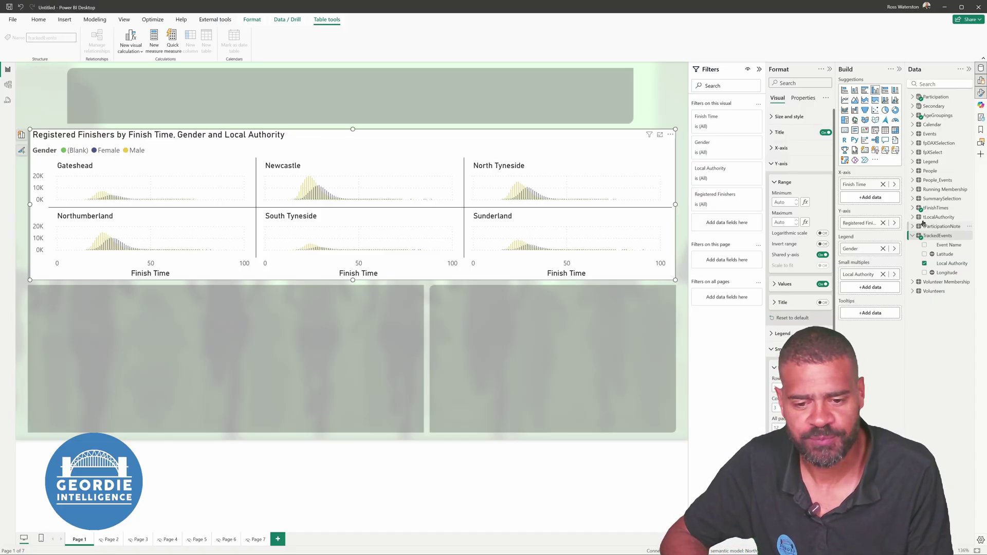
left_click(772, 116)
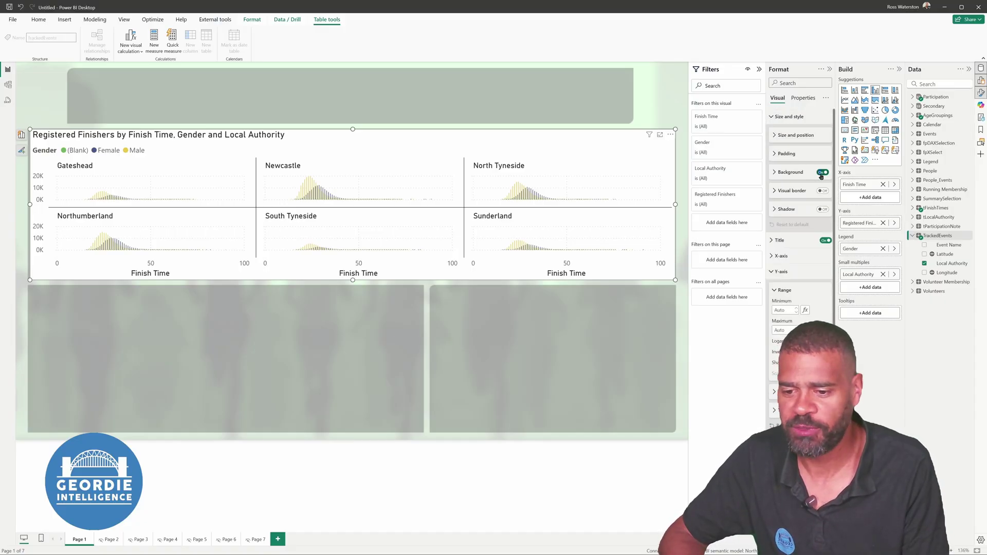
left_click(821, 173)
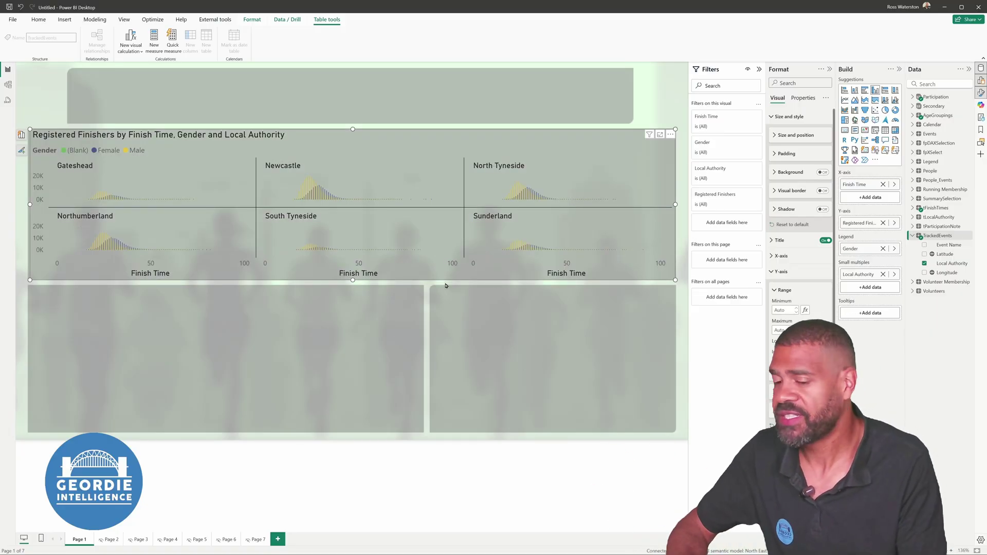
Change the chart's title text to "Finishers by Gender across Local Authorities".
left_click(159, 136)
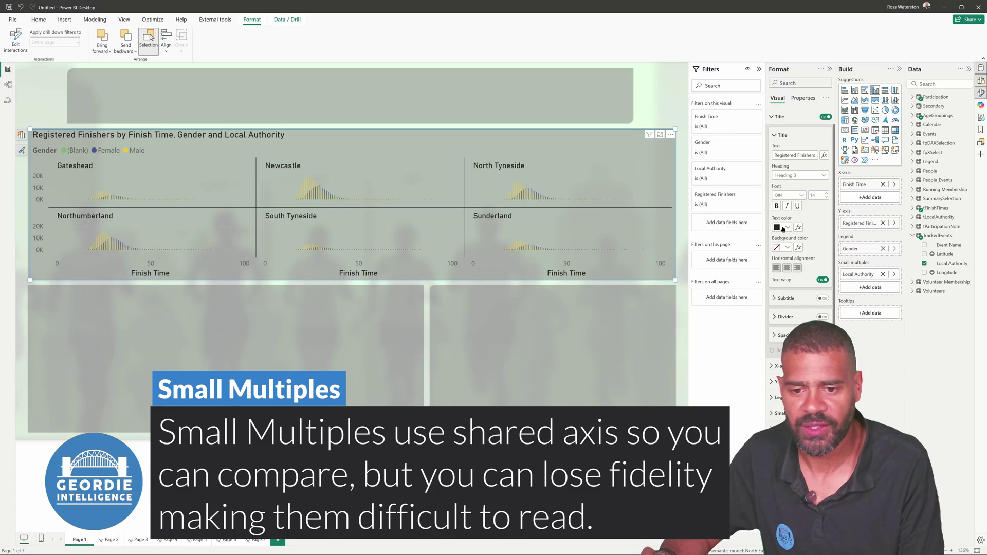
triple_click(790, 157)
type("F")
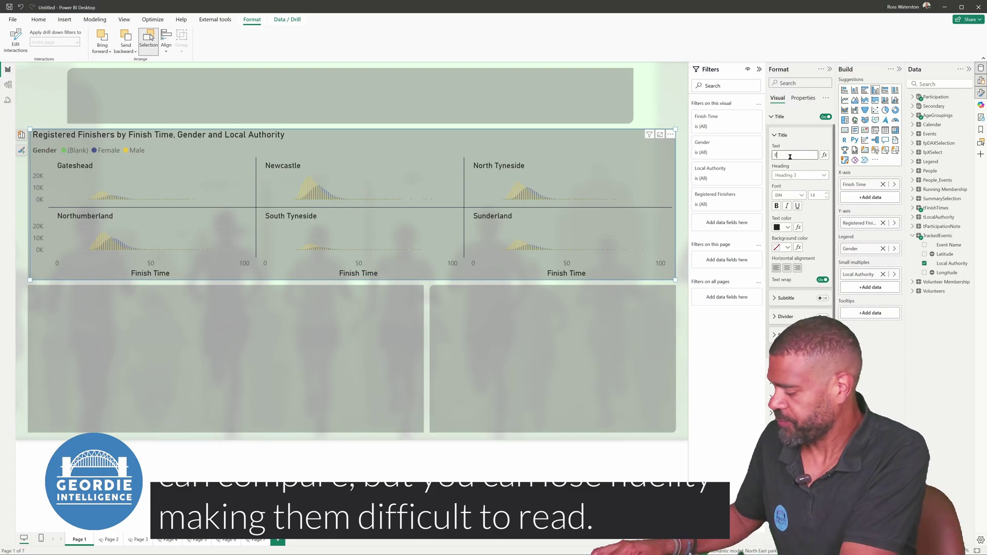
key("BackSpace")
type("Finisher")
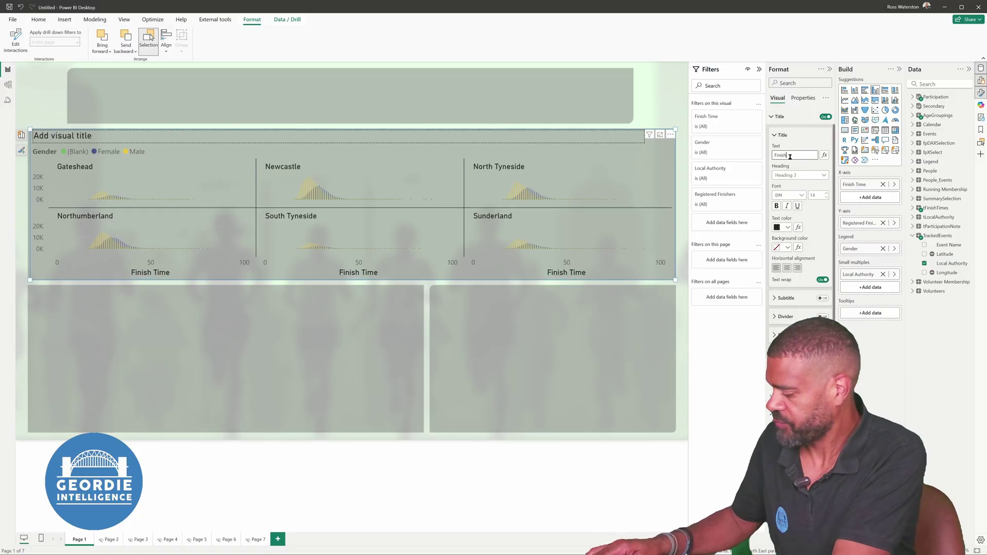
type("s")
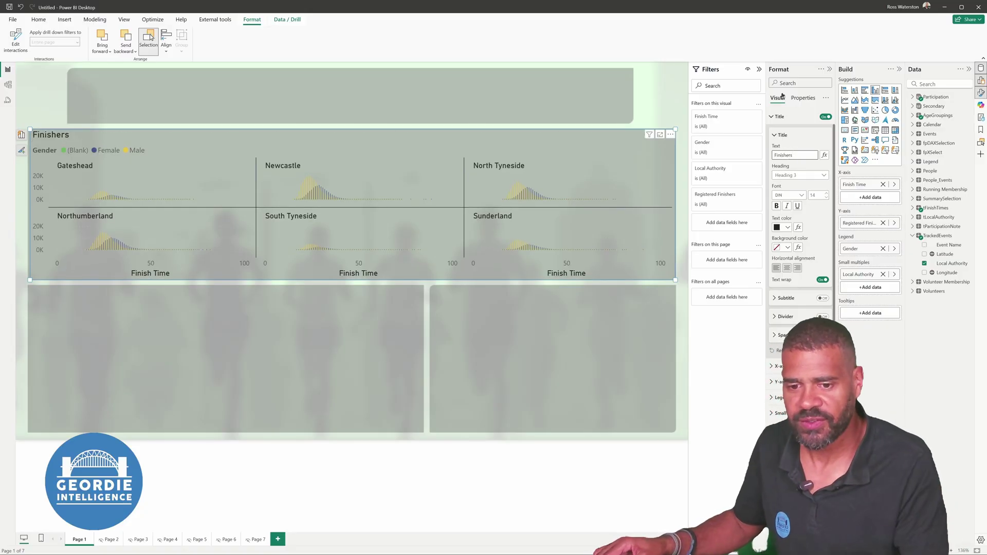
type(" by G")
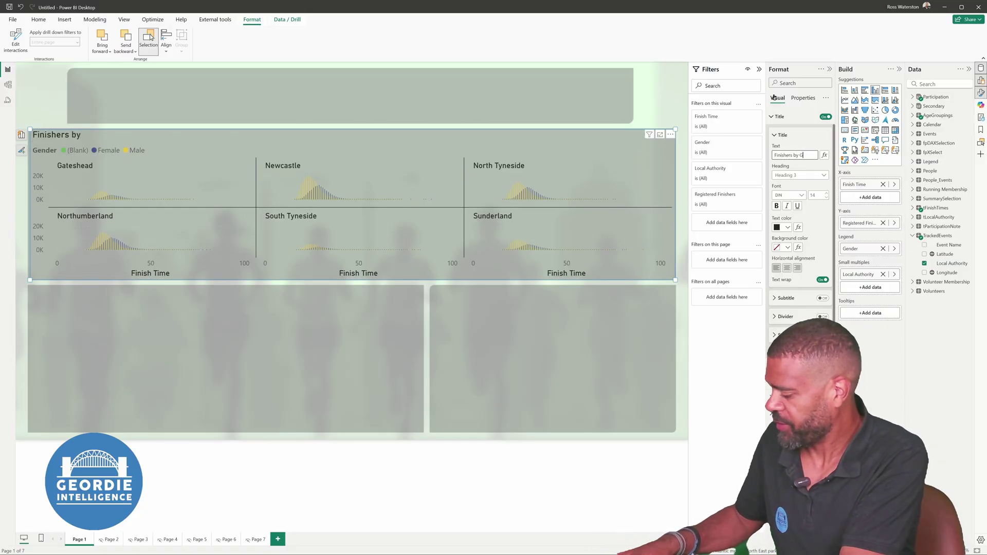
type("ender across L")
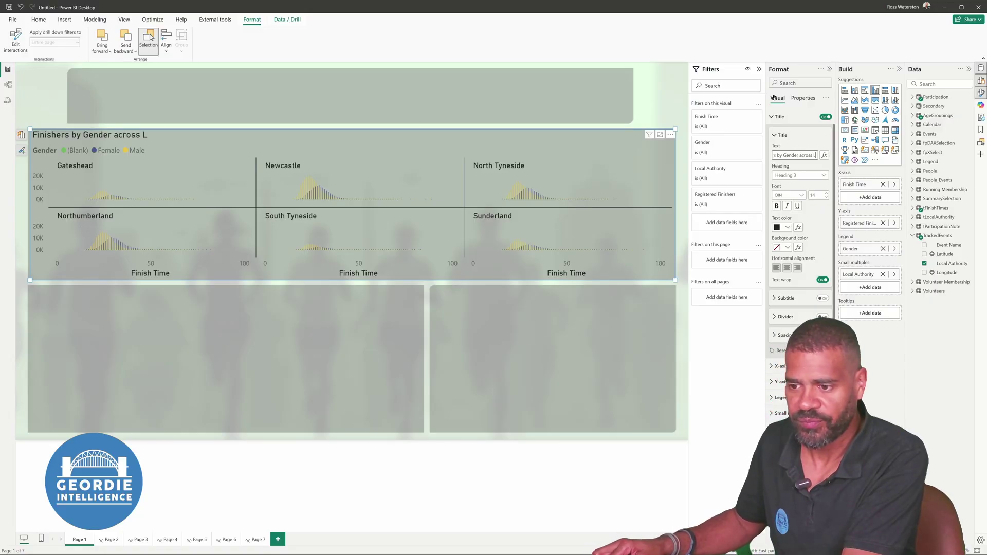
type("ocal Author")
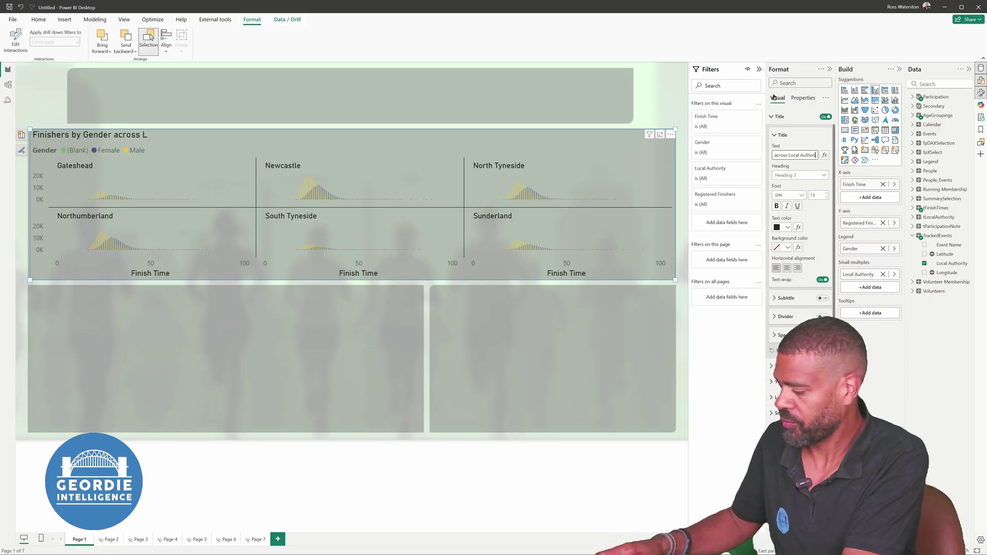
type("itie")
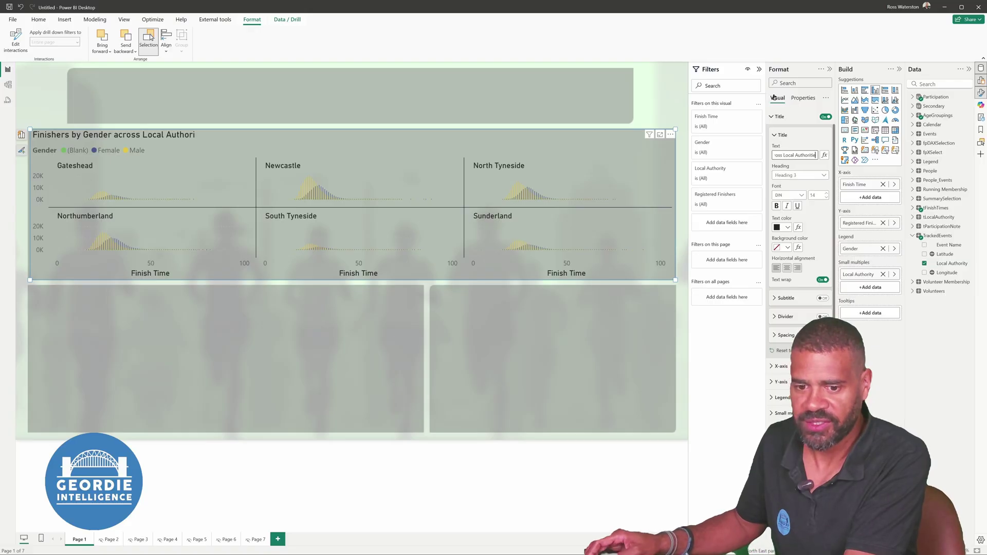
type("s")
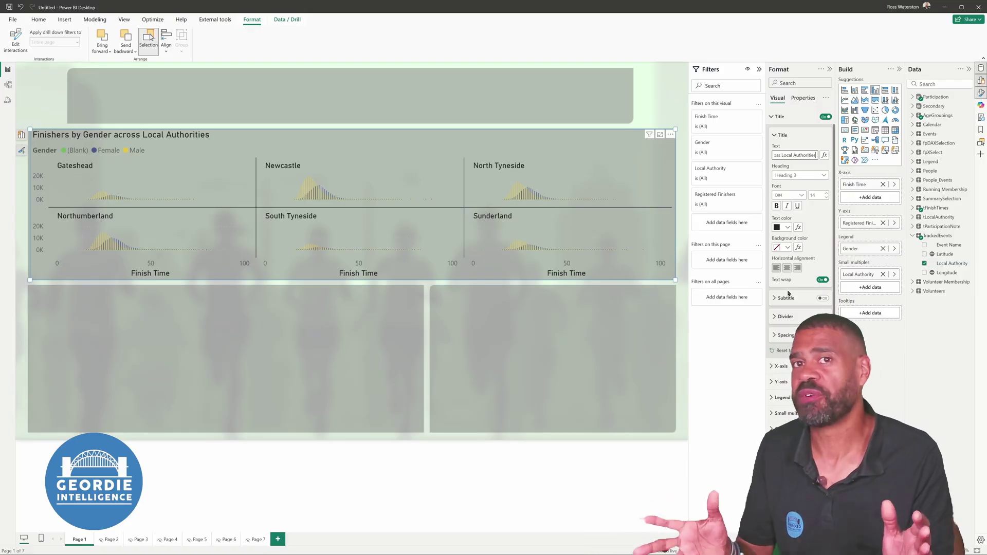
left_click(273, 362)
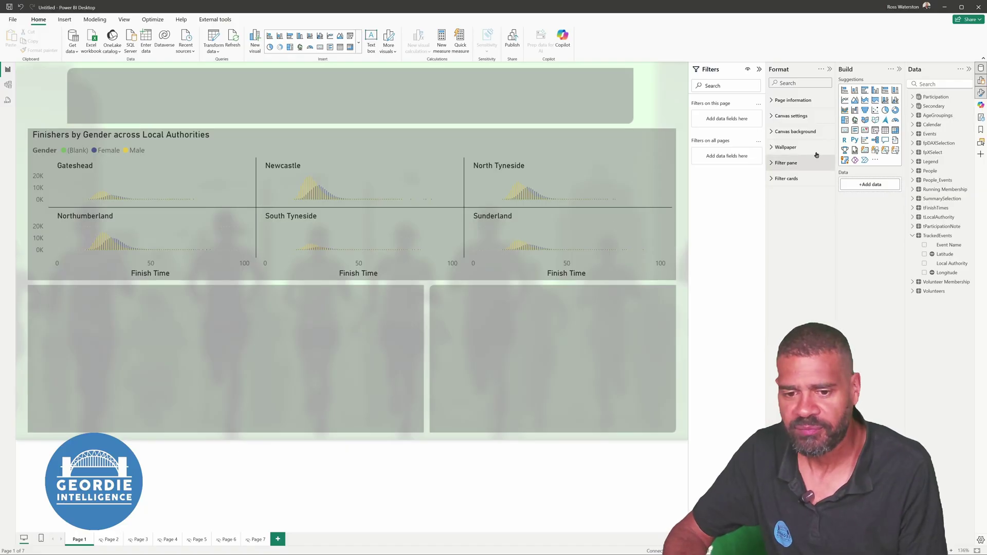
left_click(929, 85)
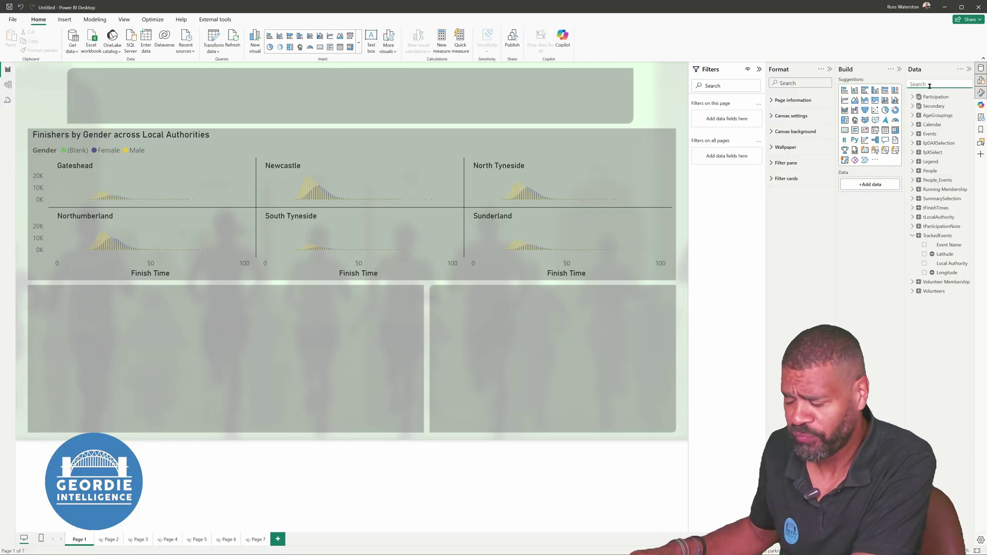
type("distinc")
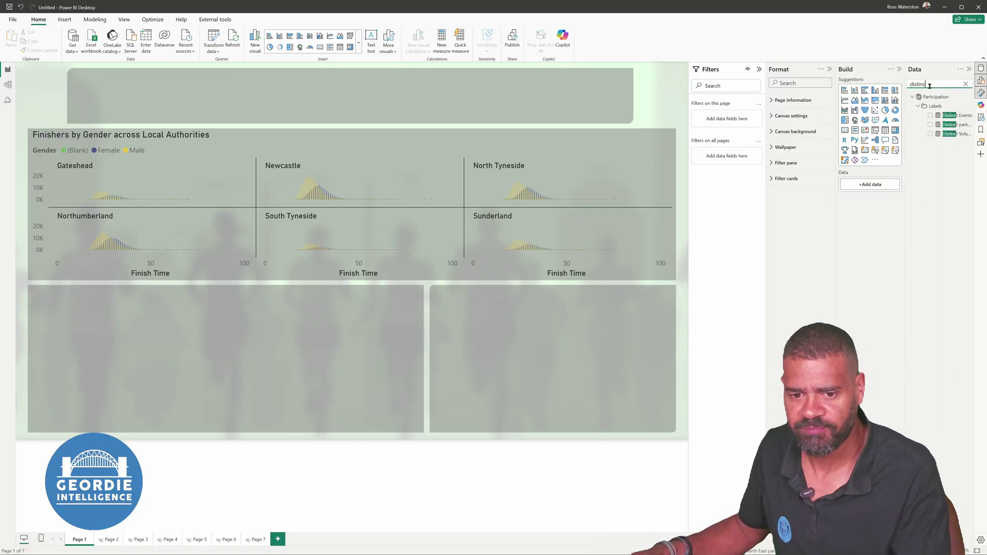
key("BackSpace")
key("BackSpace")
key("BackSpace")
key("BackSpace")
key("BackSpace")
key("BackSpace")
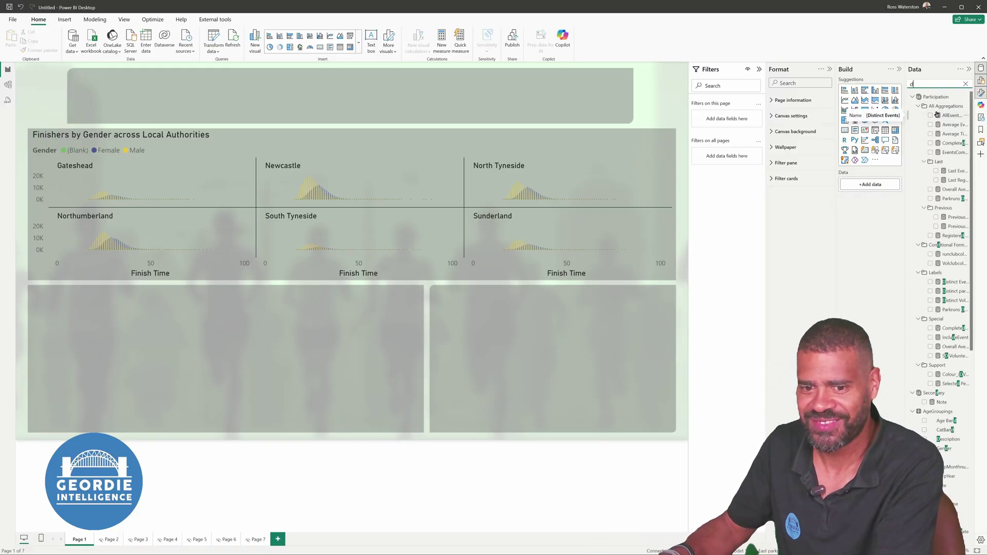
key("BackSpace")
Create a card of the Registered Finishers measure below the small multiples chart and narrow it to fit inside the lower-left background panel.
type("register")
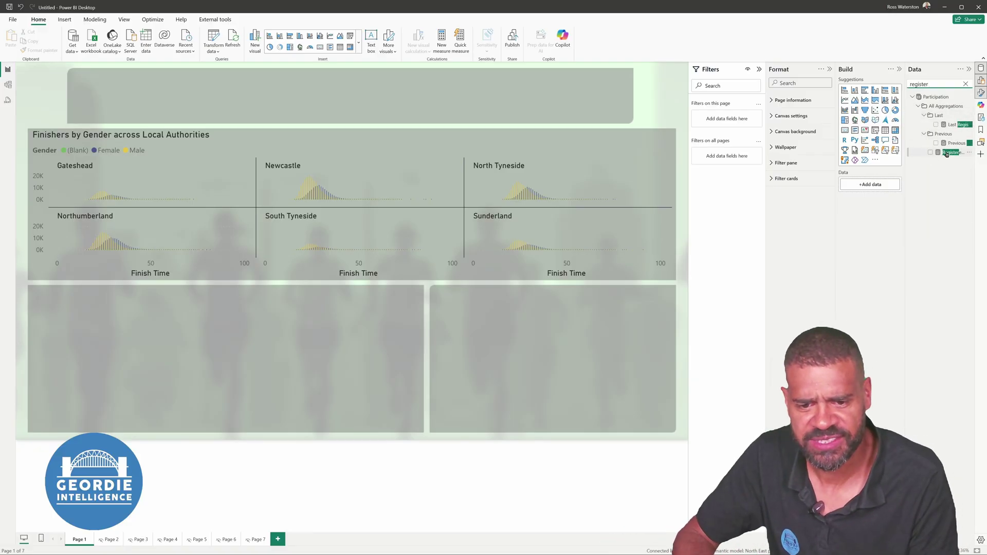
left_click_drag(944, 153, 136, 359)
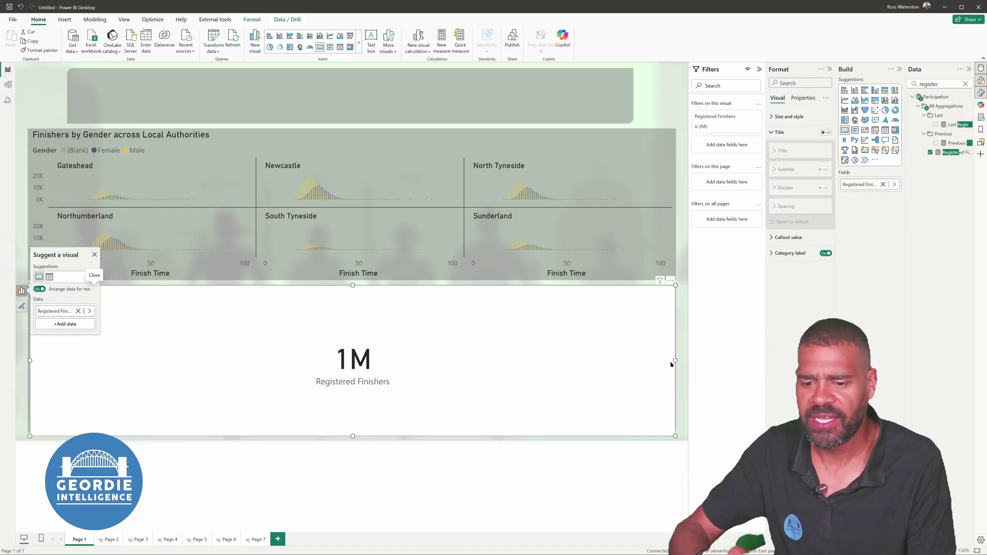
left_click_drag(674, 360, 372, 366)
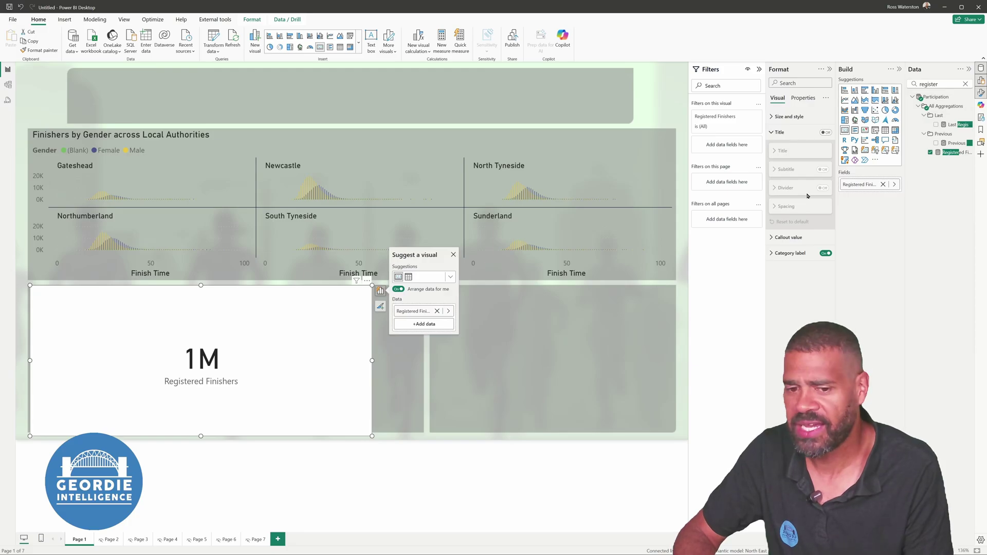
Replace the card's field with Gender from the AgeGroupings table.
left_click(965, 84)
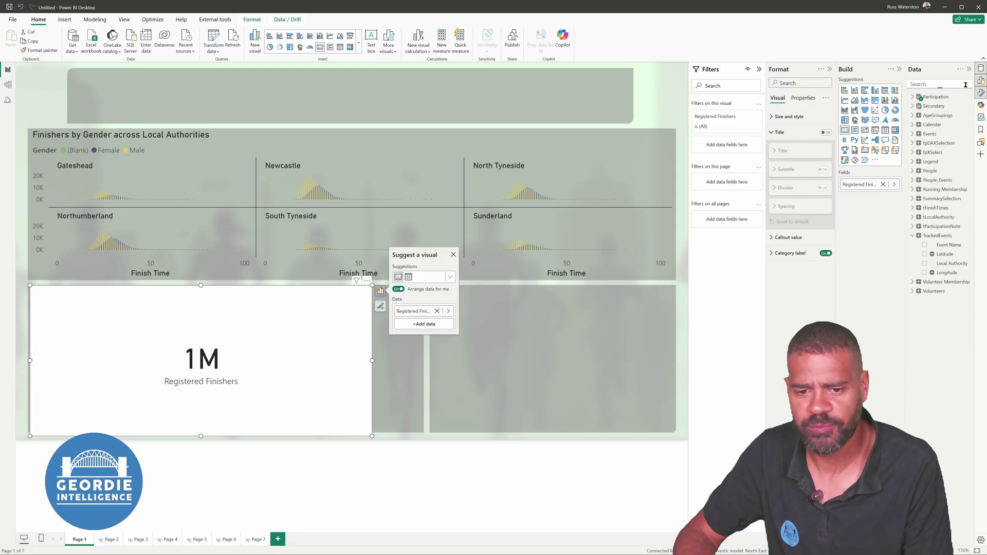
type("gend")
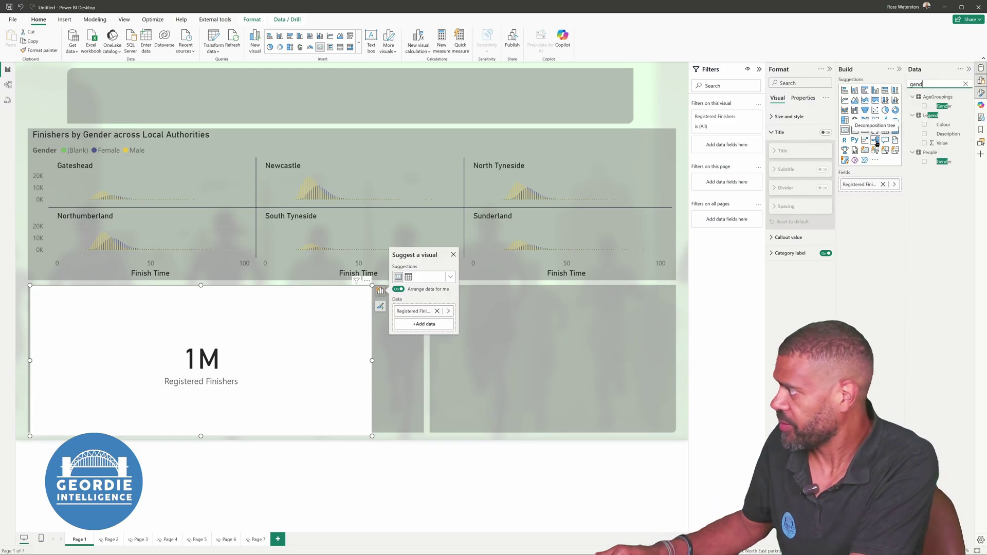
type("er")
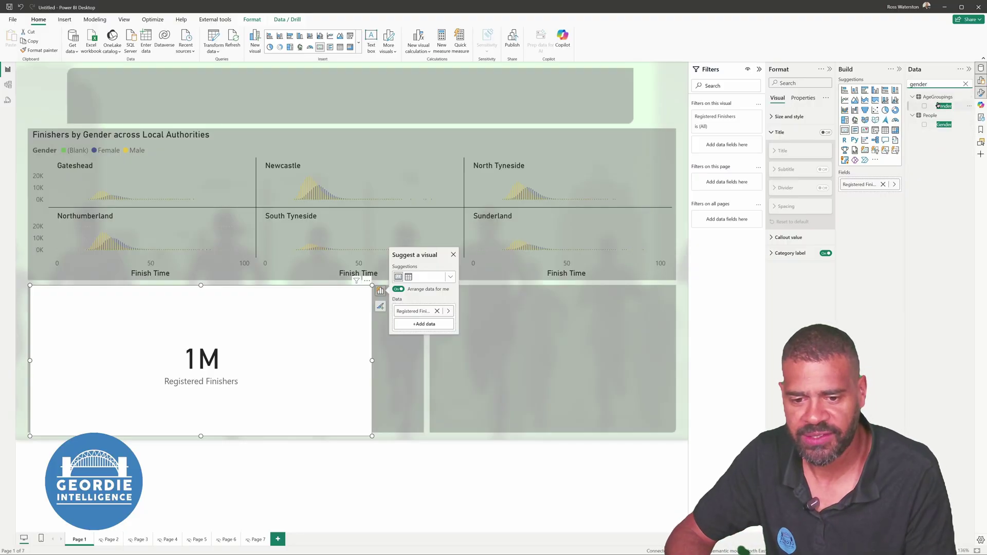
left_click_drag(937, 104, 871, 187)
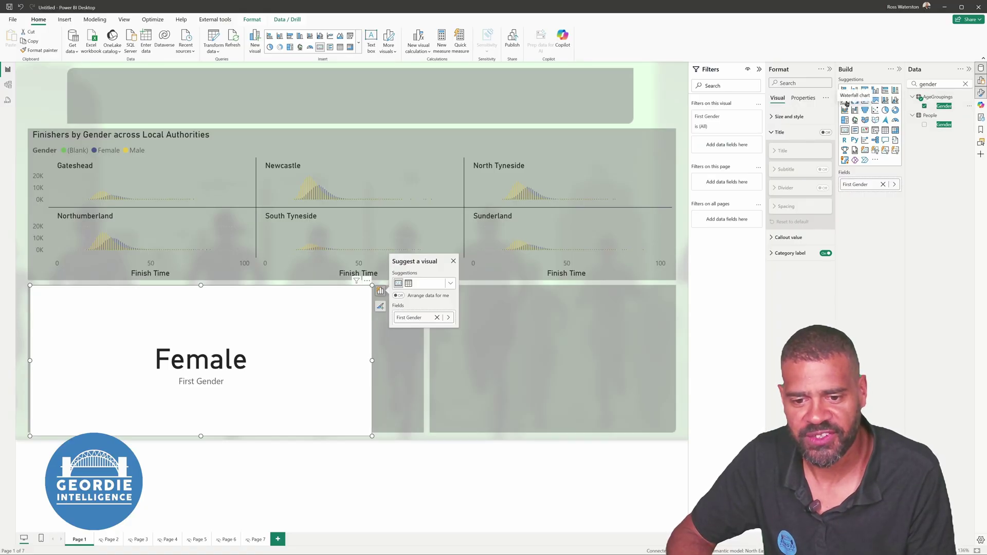
Convert the card to a clustered column chart, remove First Gender from its tooltips and use Gender as the X-axis.
left_click(875, 90)
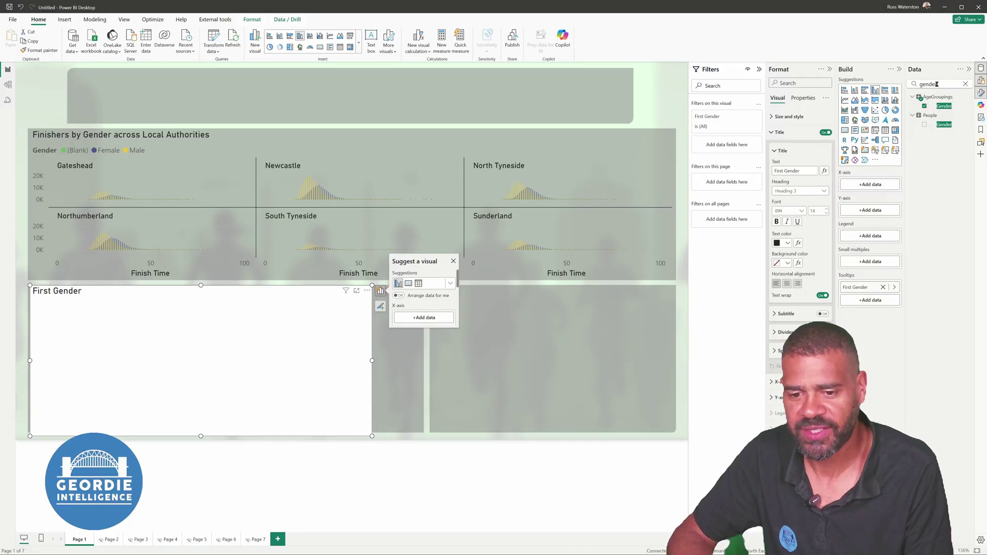
left_click(882, 286)
left_click(927, 106)
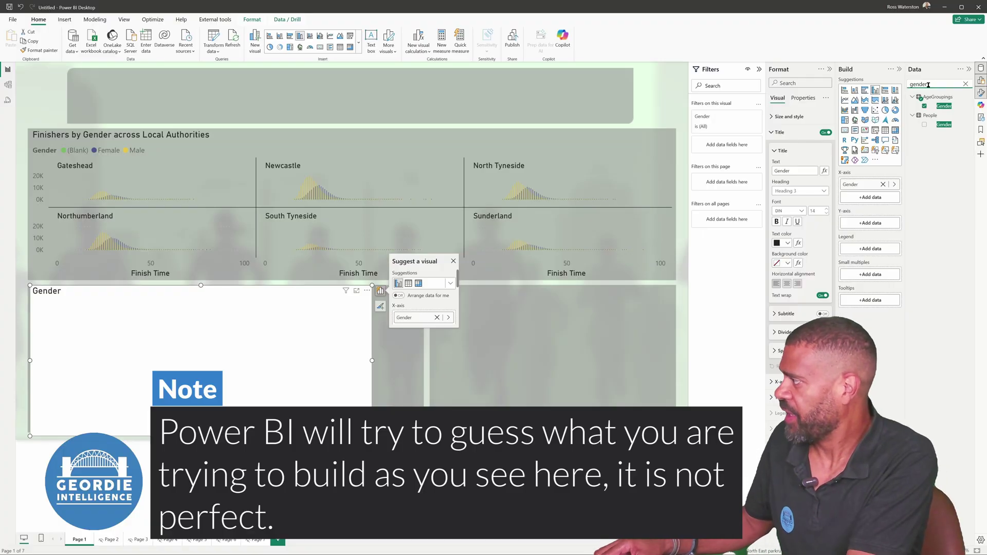
Put Local Authority from the TrackedEvents table on the column chart's X-axis and make Gender its legend.
type("Loca")
key("ctrl+a")
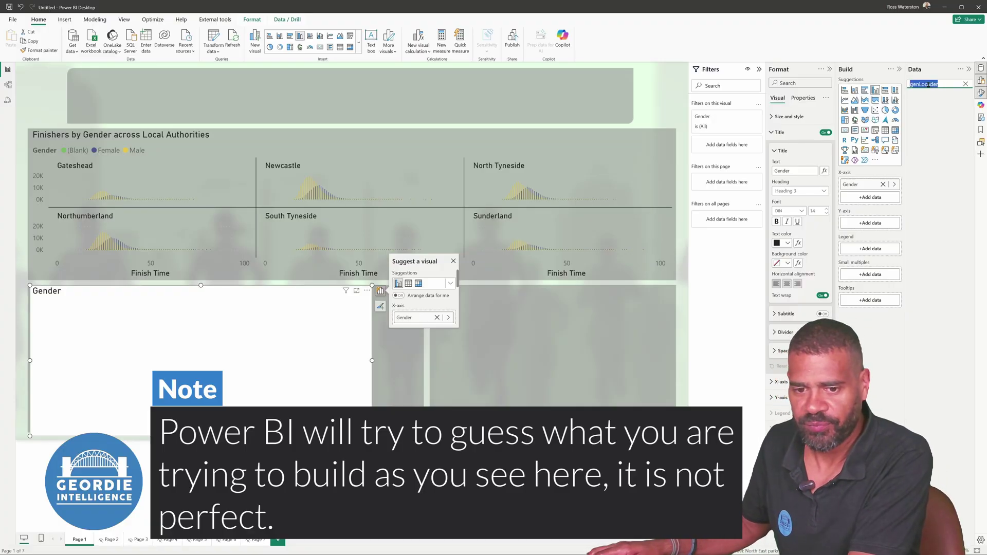
type("Local")
left_click(924, 171)
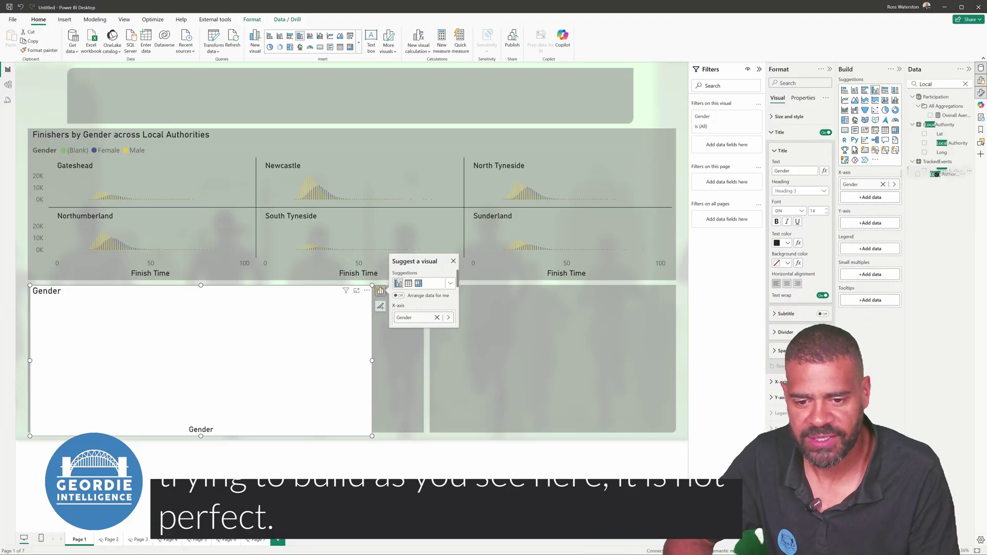
left_click_drag(853, 184, 870, 261)
Add the Registered Finishers measure to the column chart's Y-axis and trim the chart's height to the lower edge of its background panel.
key("ctrl+a")
type("regis")
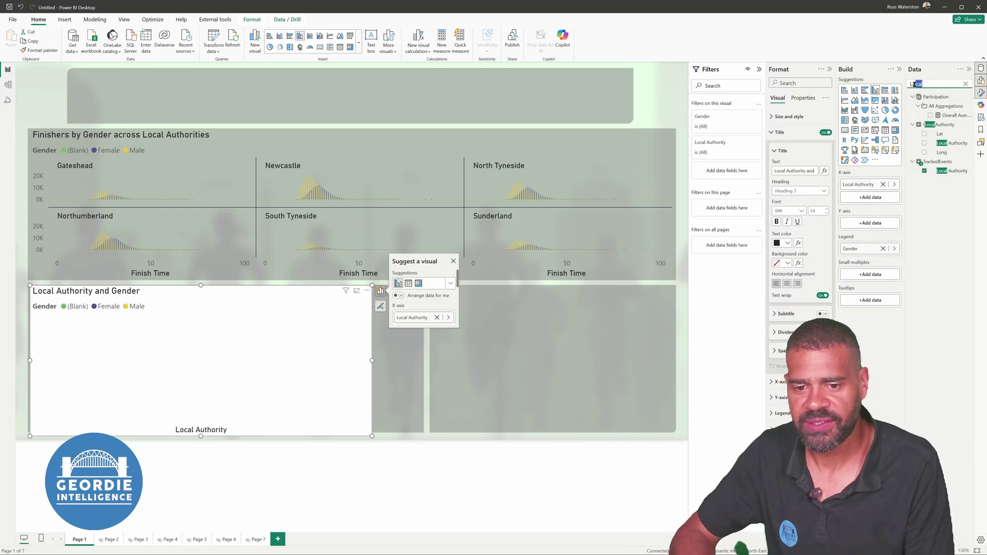
type("ter")
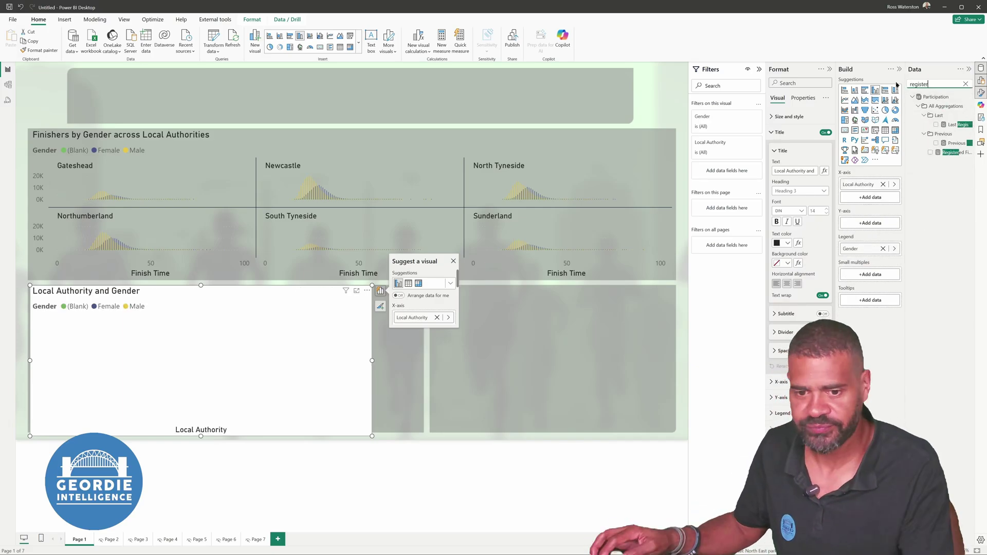
left_click_drag(954, 152, 877, 222)
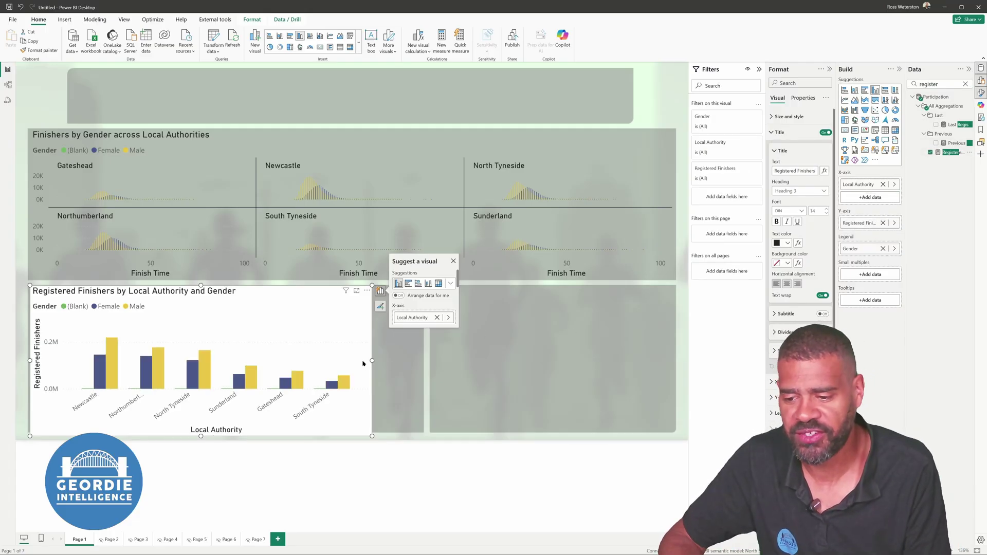
left_click_drag(372, 361, 368, 361)
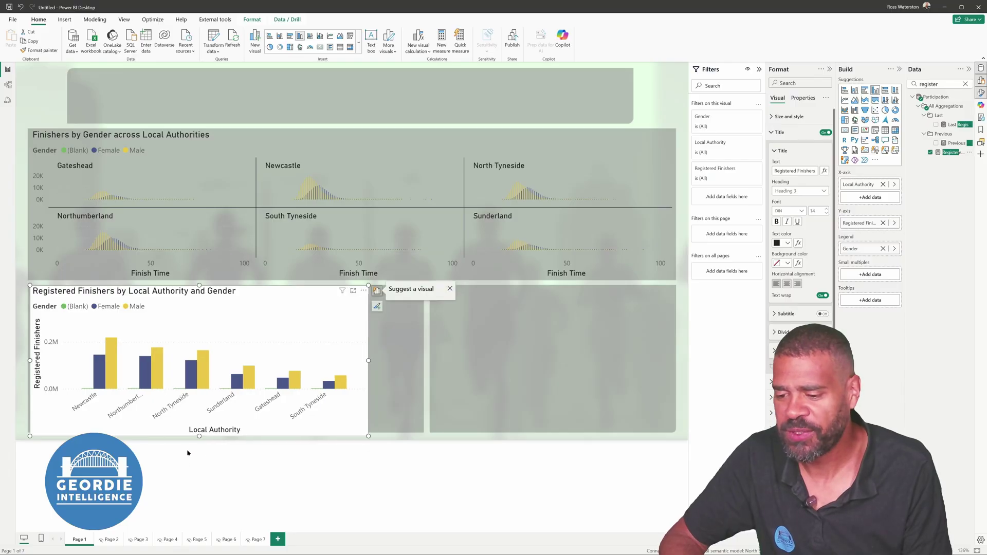
left_click_drag(199, 435, 199, 433)
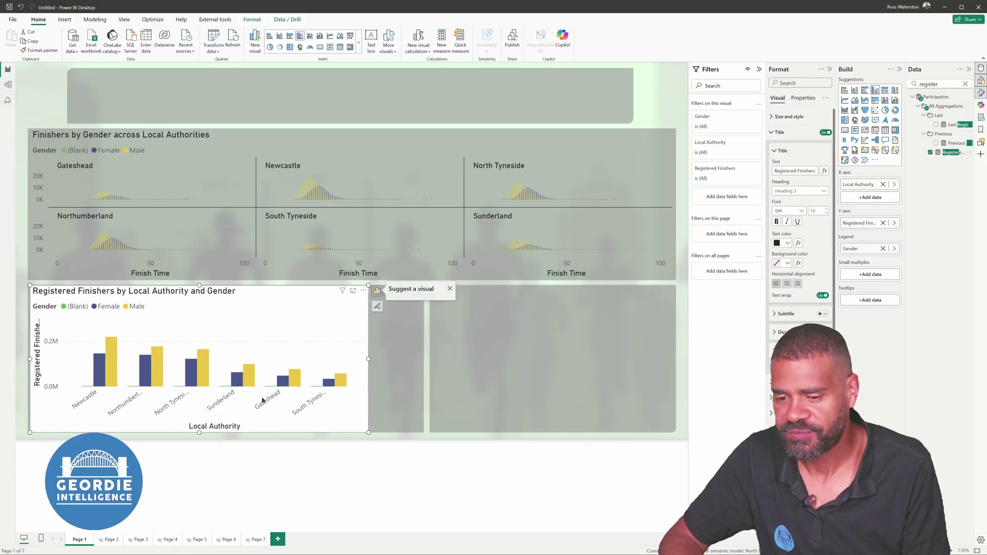
Turn off the column chart's Y-axis title.
left_click(780, 132)
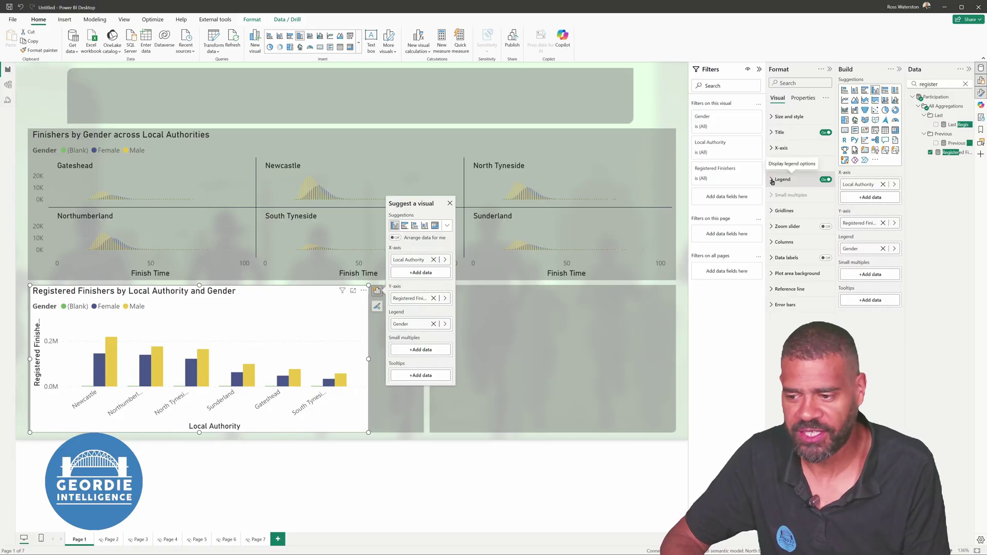
left_click(781, 164)
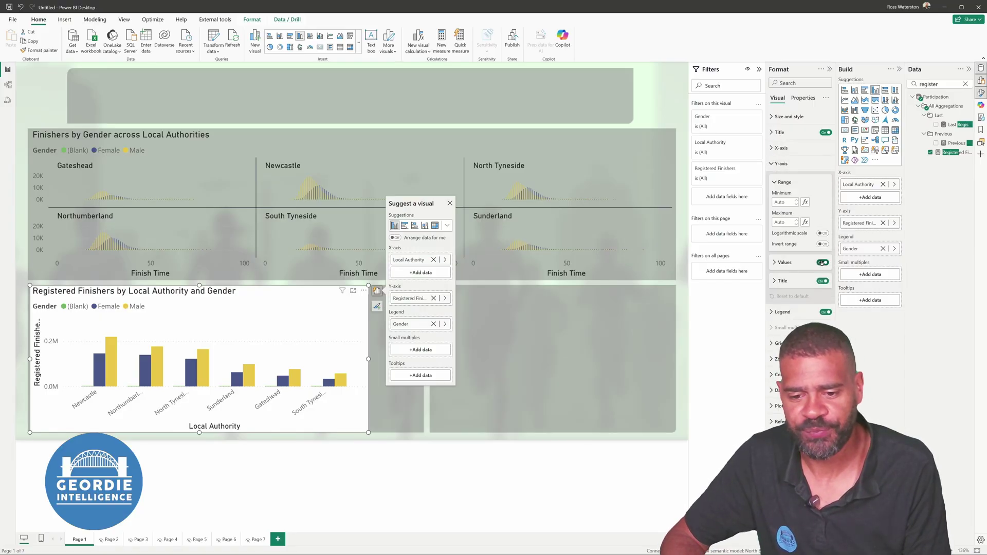
left_click(812, 279)
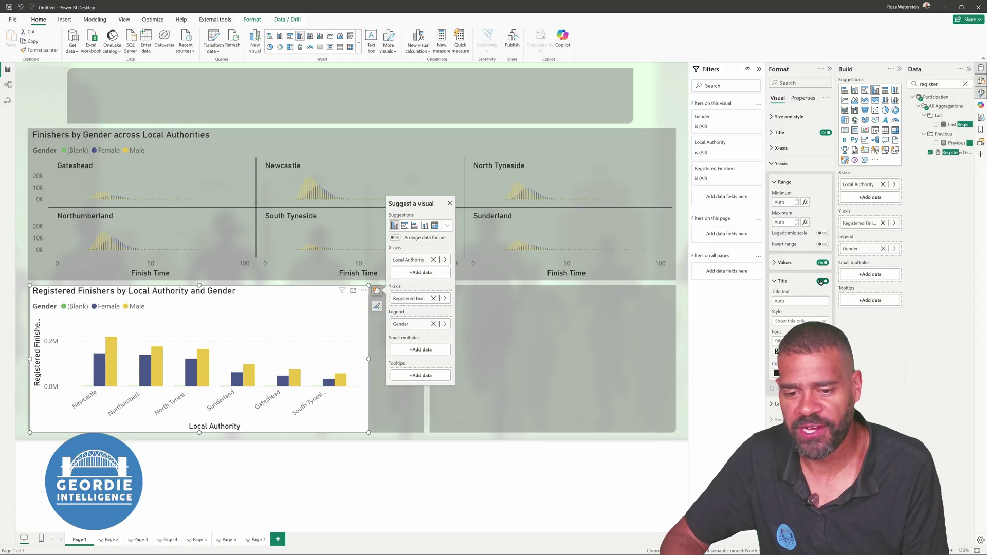
left_click(822, 280)
left_click(775, 183)
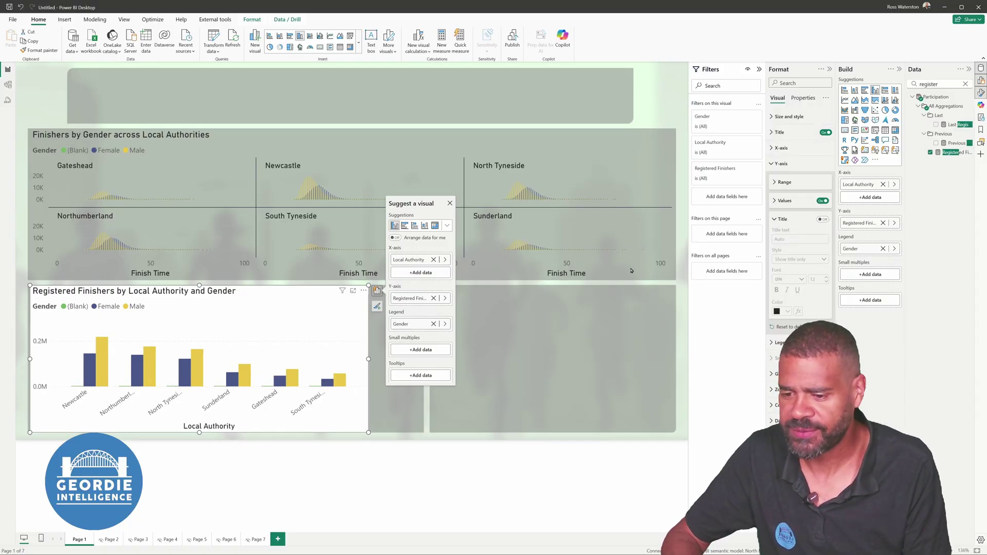
Turn off the column chart's background fill and widen the chart to the right edge of its background panel.
left_click(787, 117)
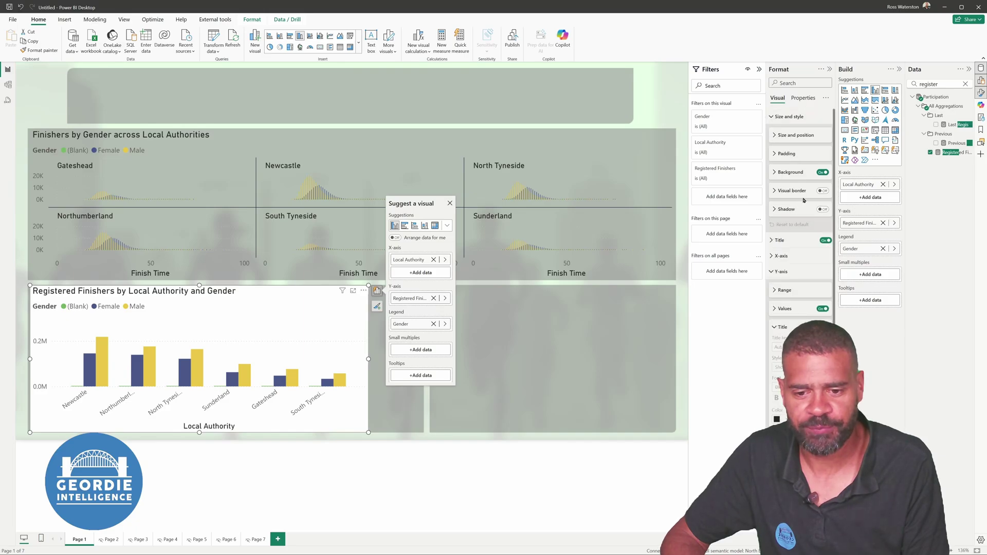
left_click(821, 172)
left_click(377, 372)
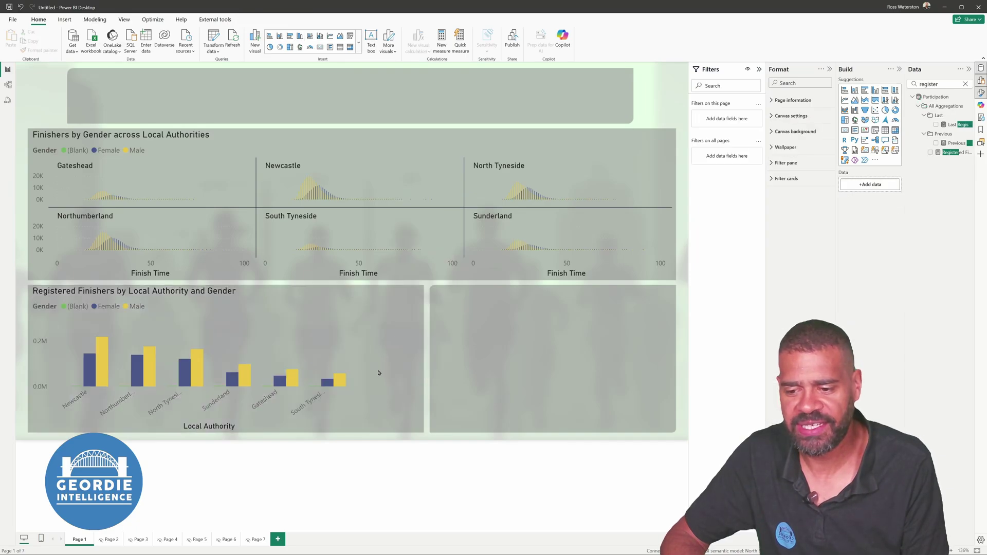
left_click(365, 361)
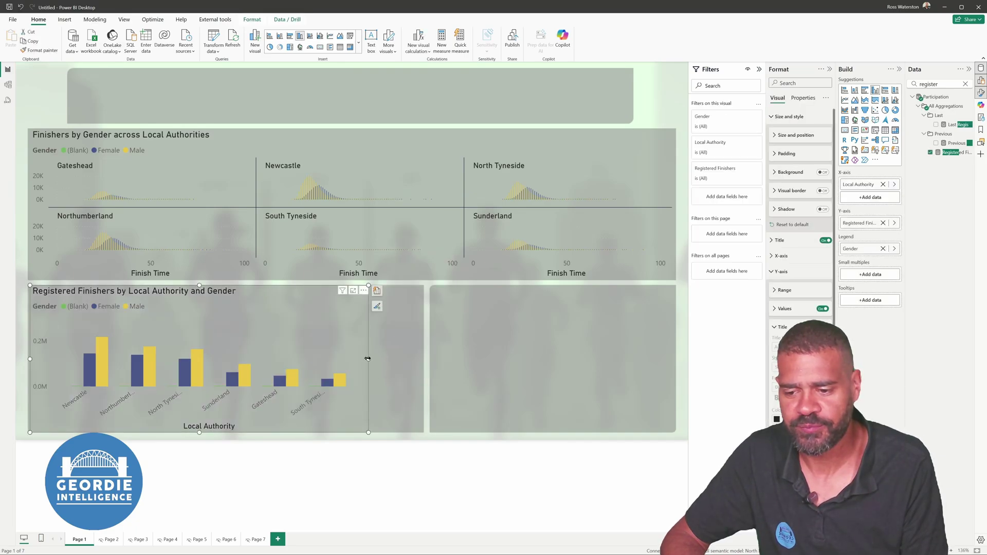
left_click(426, 360)
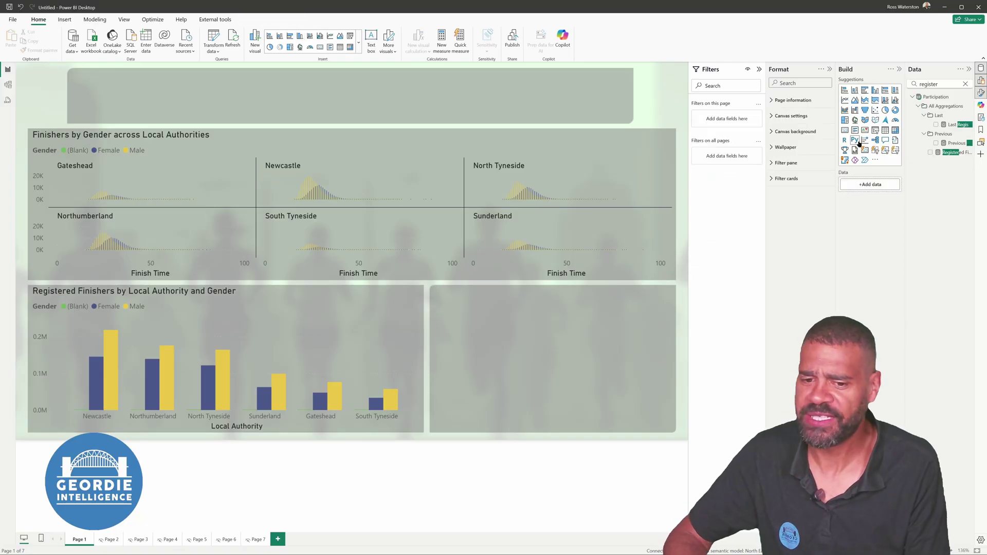
Insert a pie chart over the empty lower-right background panel with the Distinct parkrunners measure as its values.
left_click(886, 110)
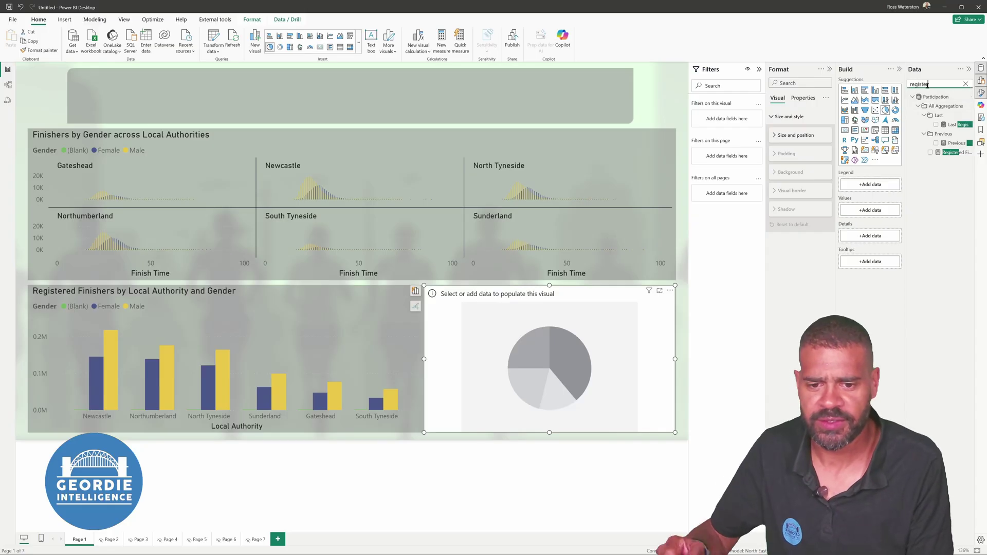
left_click_drag(928, 85, 909, 85)
type("distinc")
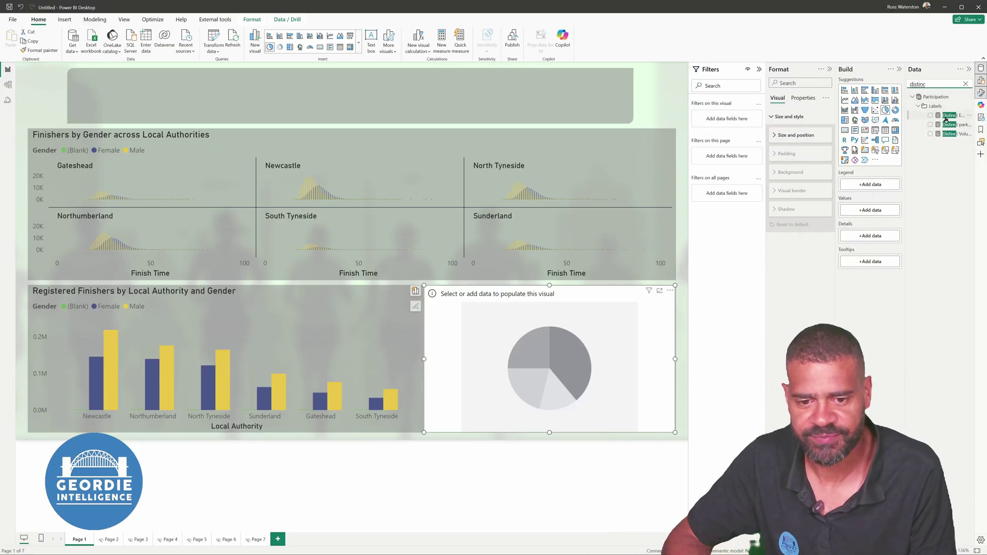
left_click_drag(949, 125, 883, 211)
Split the pie chart by Gender from the AgeGroupings table as its legend field.
double_click(929, 84)
type("gend")
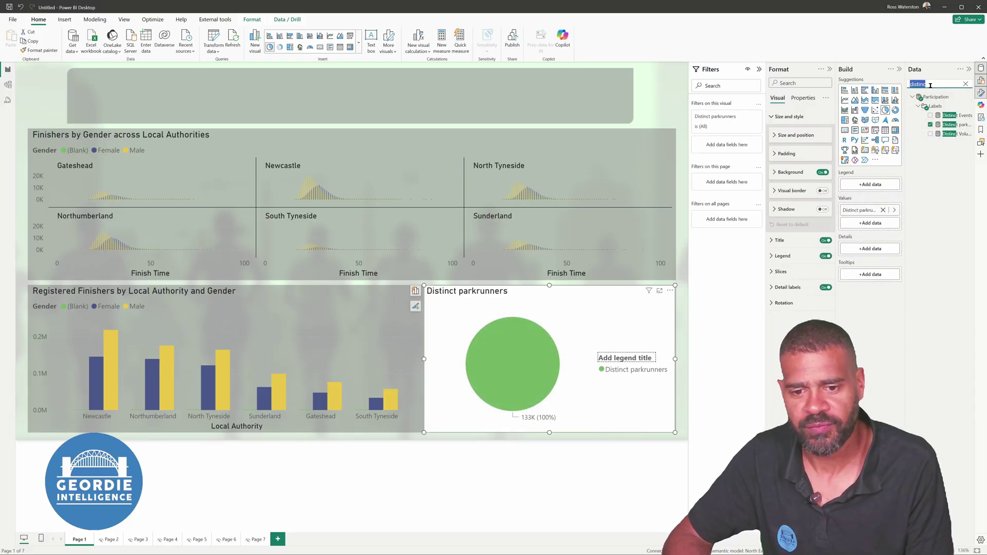
type("er")
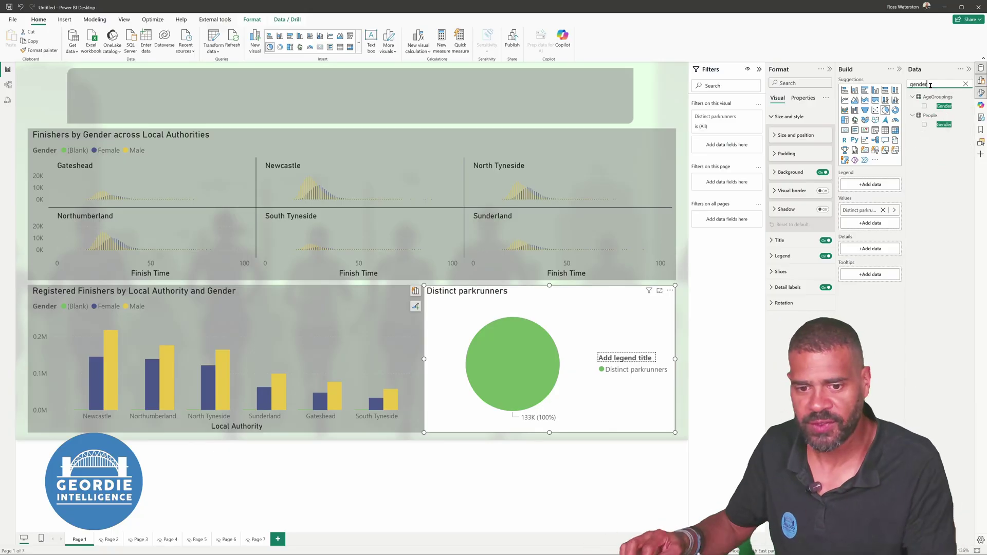
left_click_drag(943, 106, 863, 182)
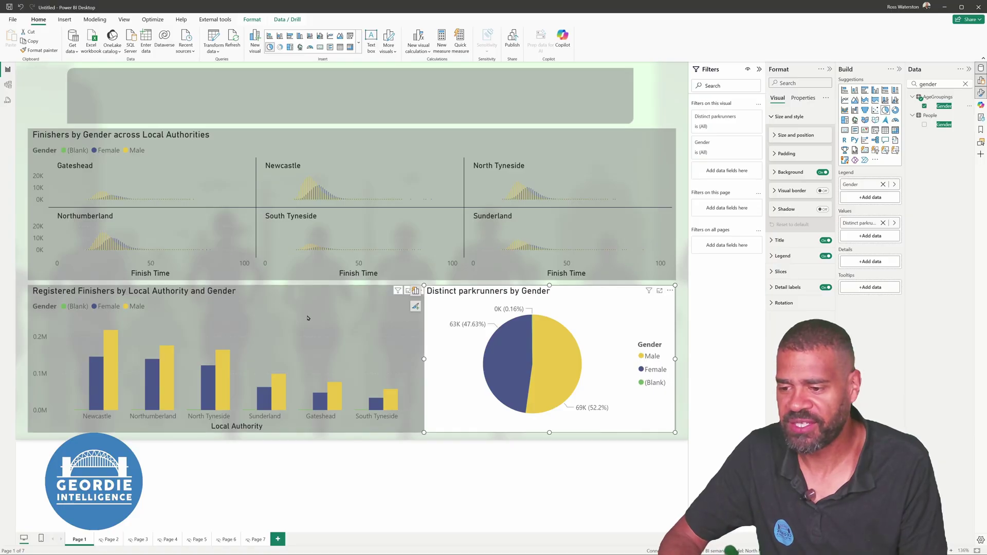
Turn off the legend display on both the pie chart and the Registered Finishers column chart.
left_click(824, 256)
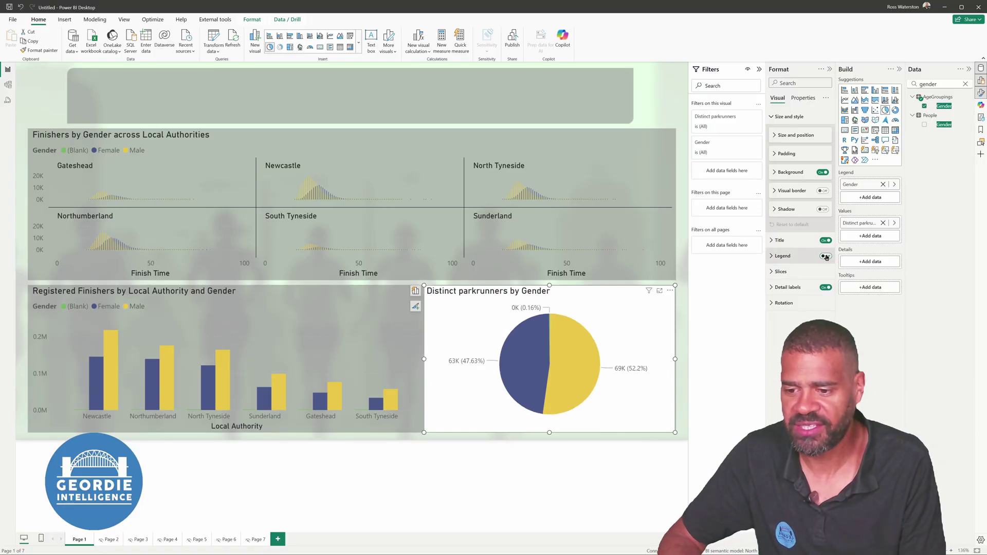
left_click(276, 319)
left_click(819, 271)
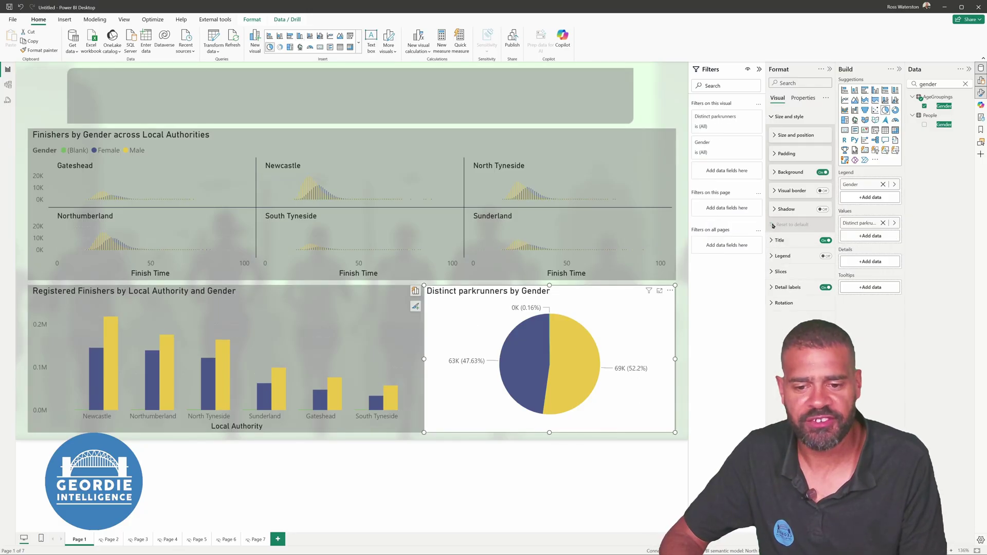
Turn off the pie chart's background fill and place it, reduced in size, over the upper-right corner of the Registered Finishers column chart.
left_click(667, 425)
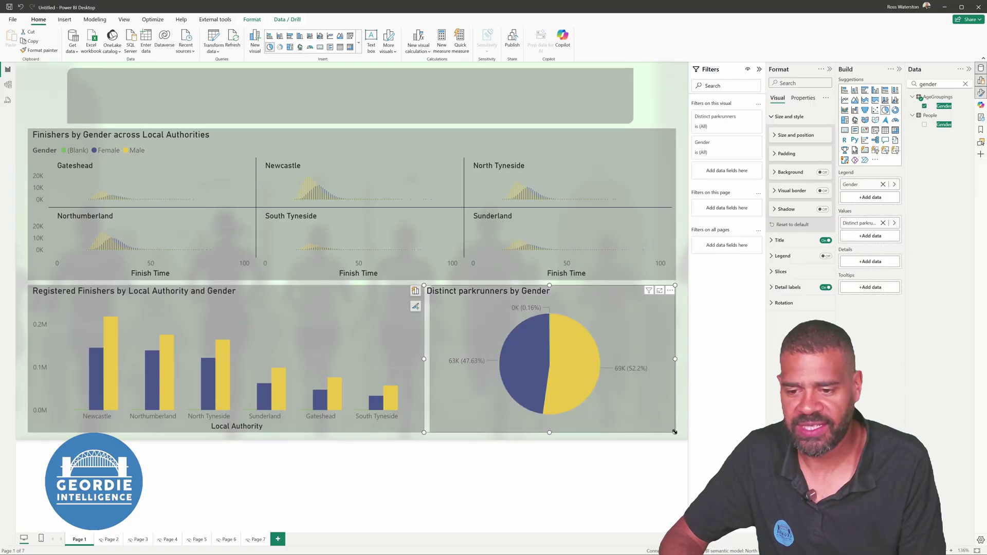
left_click_drag(675, 431, 580, 371)
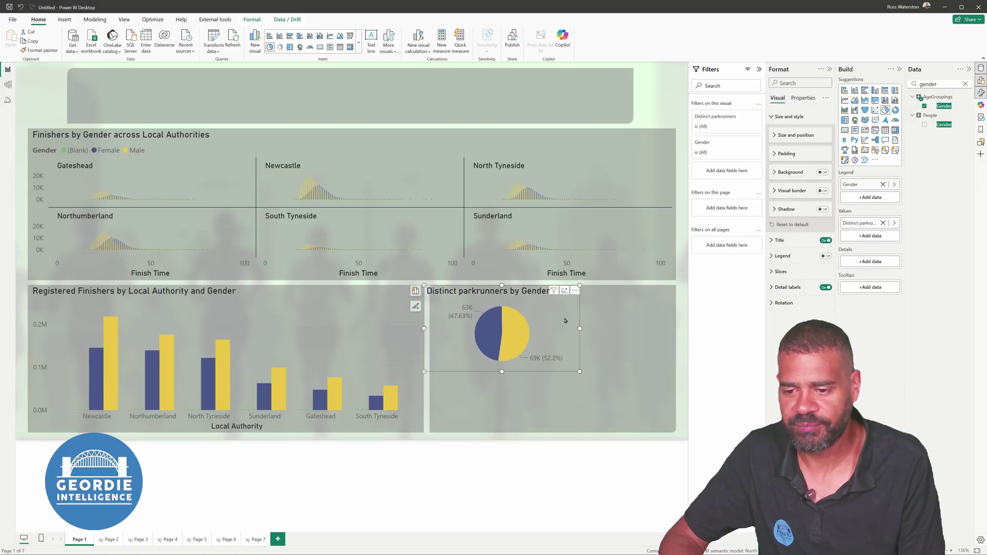
left_click_drag(565, 320, 408, 319)
Turn off the pie chart's title and shrink the chart slightly further from its lower-left corner so it clears the columns.
left_click(824, 240)
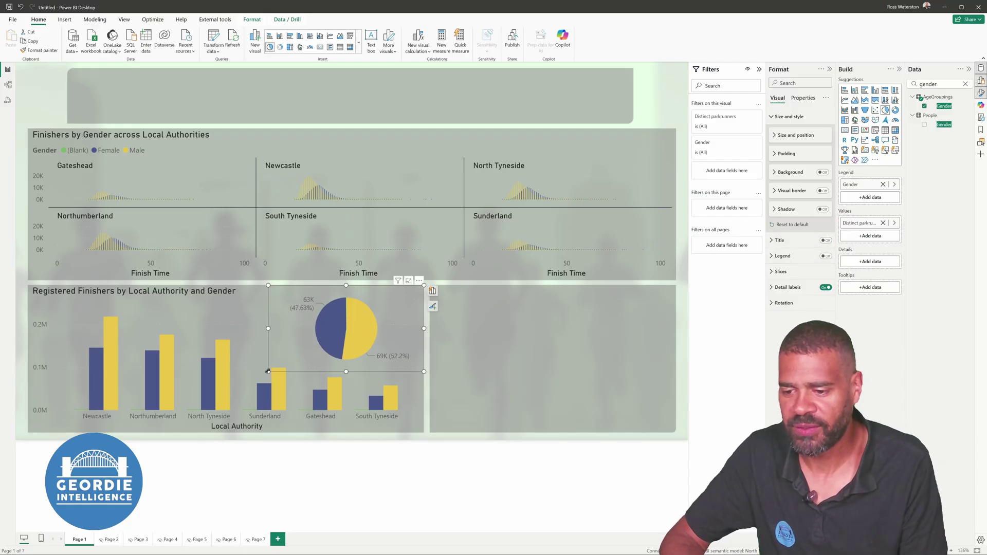
left_click_drag(268, 371, 285, 353)
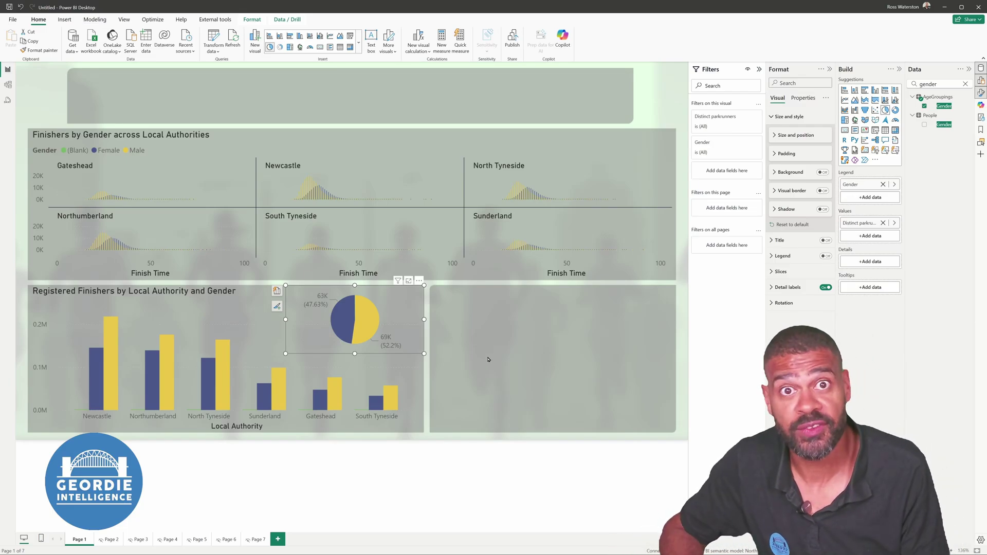
left_click(429, 379)
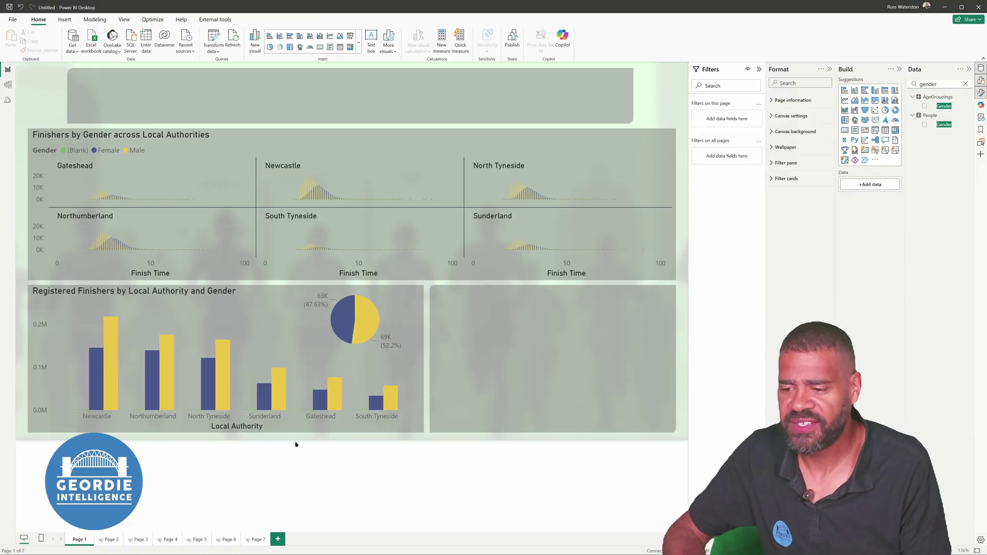
Test how the Female and Male slices of the pie chart cross-highlight the two column charts.
left_click(334, 323)
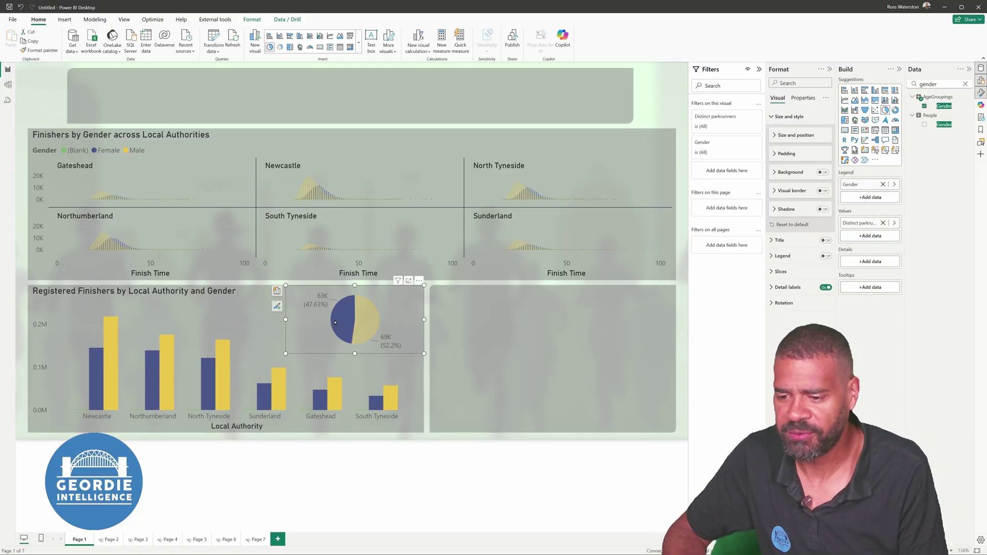
left_click(368, 318)
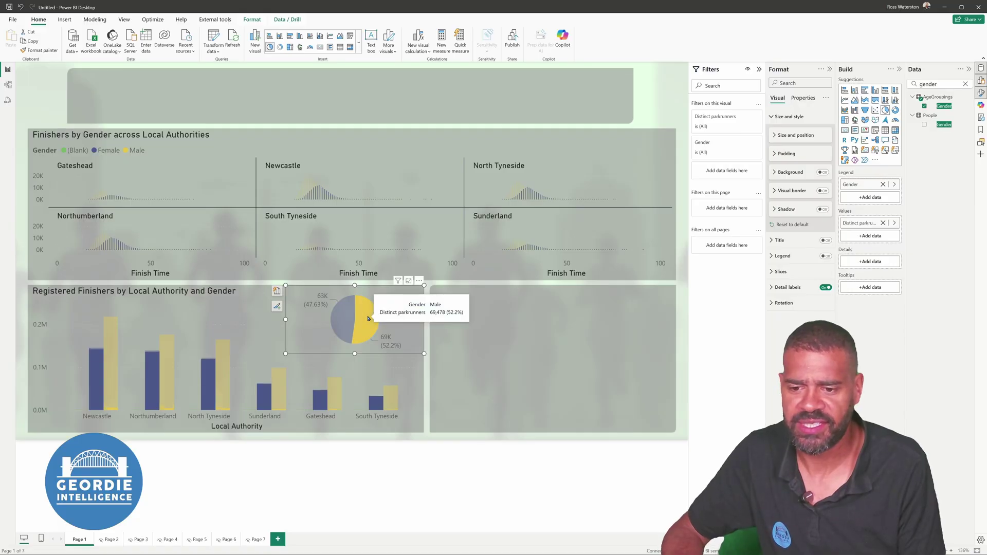
left_click(431, 355)
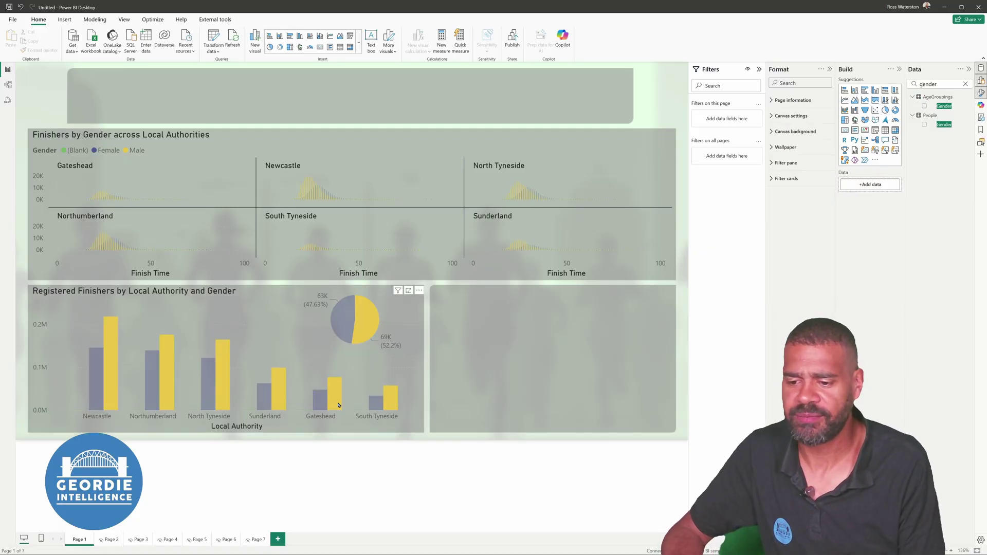
left_click(362, 366)
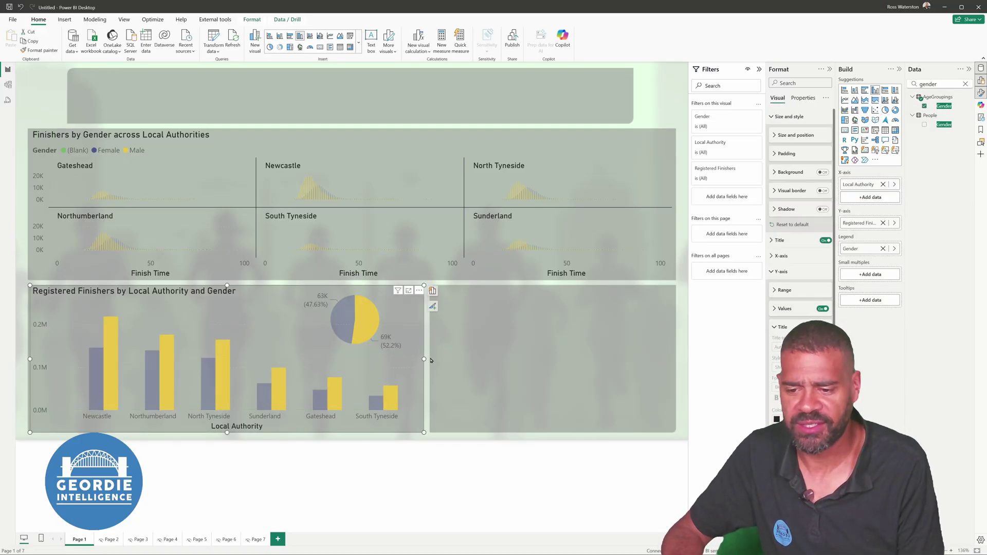
left_click(408, 336)
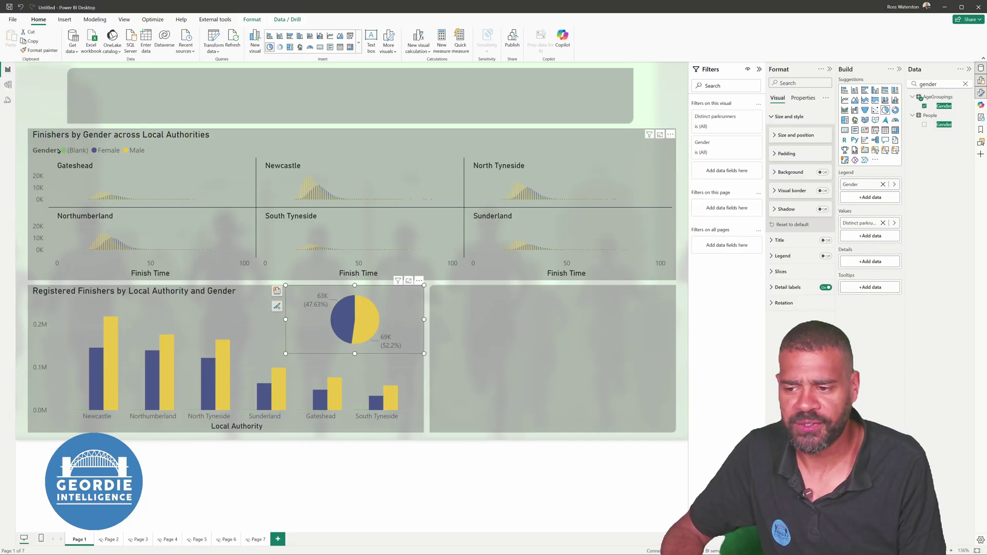
left_click(174, 210)
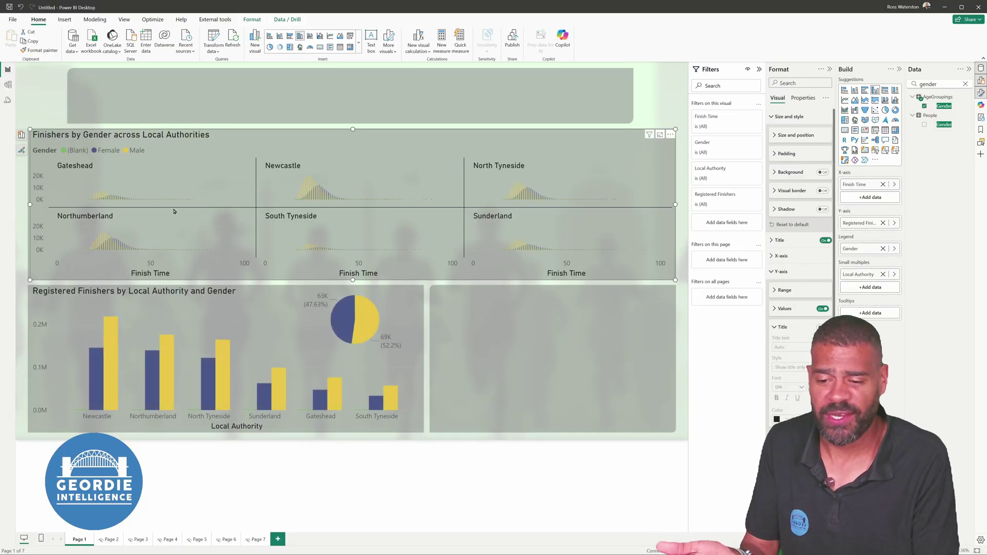
left_click(488, 352)
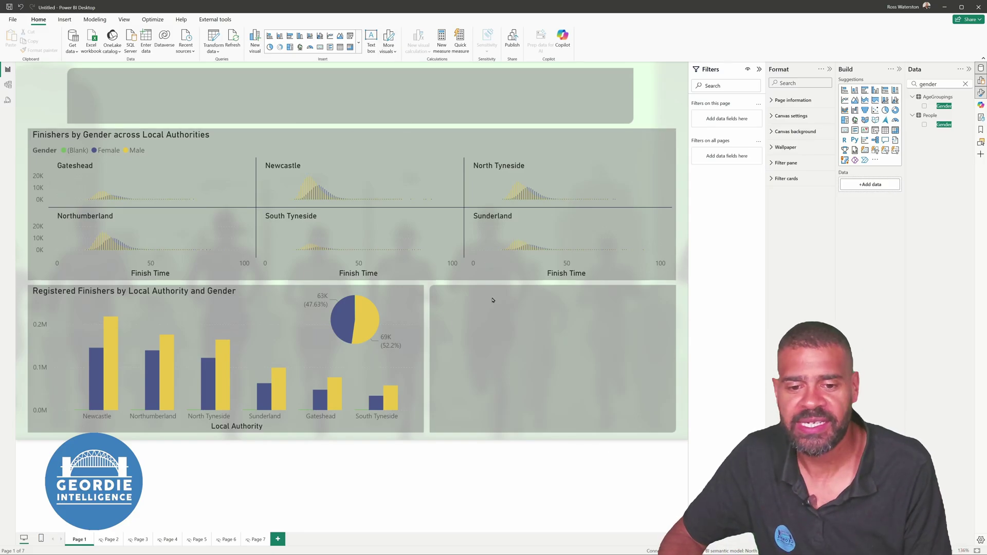
Clear the field search and insert a smart narrative visual over the empty lower-right background panel.
left_click(964, 85)
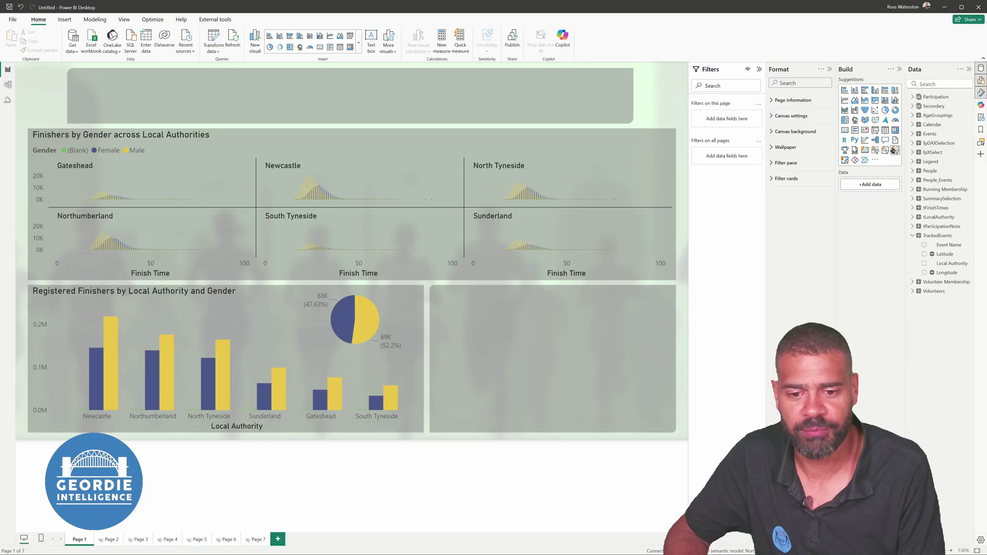
left_click(895, 140)
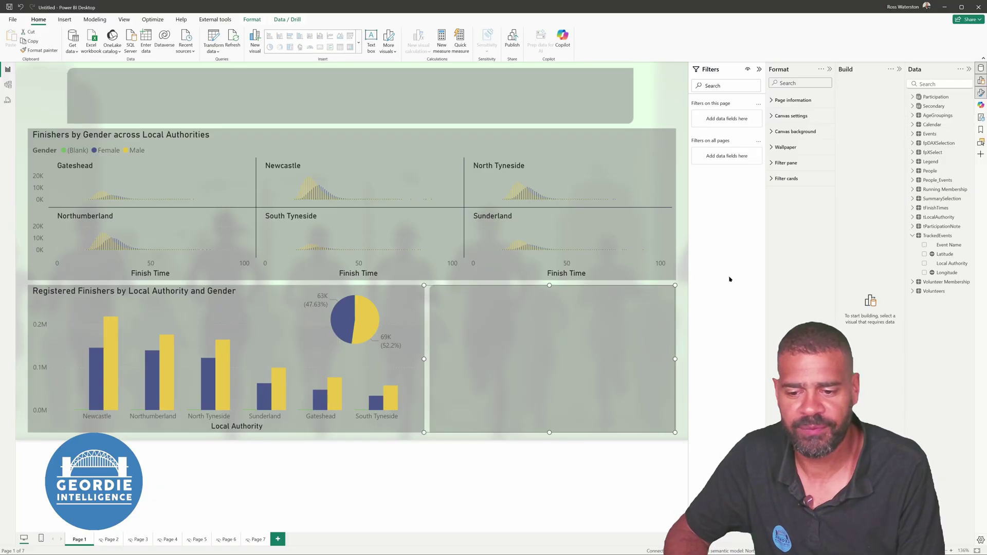
left_click(591, 350)
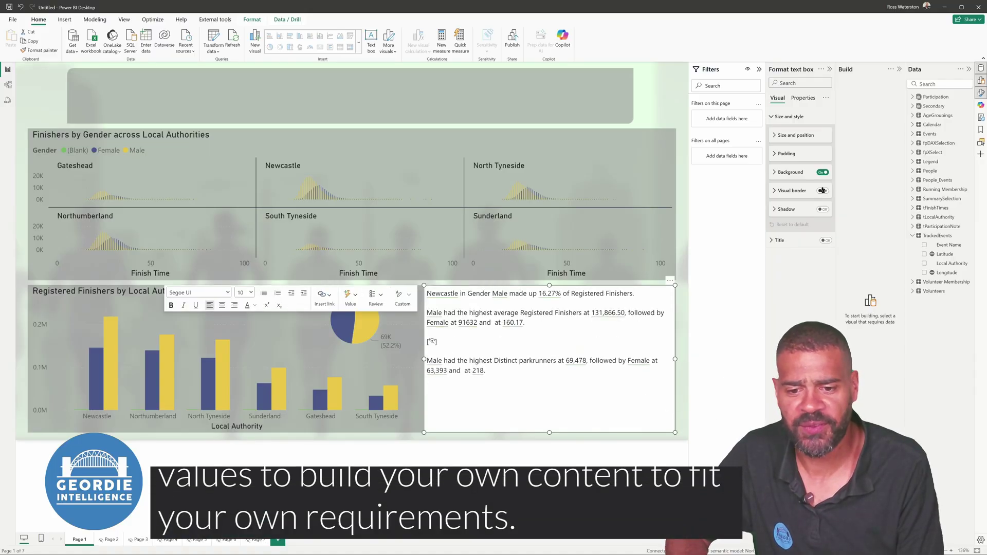
Turn off the narrative text box's background fill and narrow it to the left edge of its background panel.
left_click(819, 173)
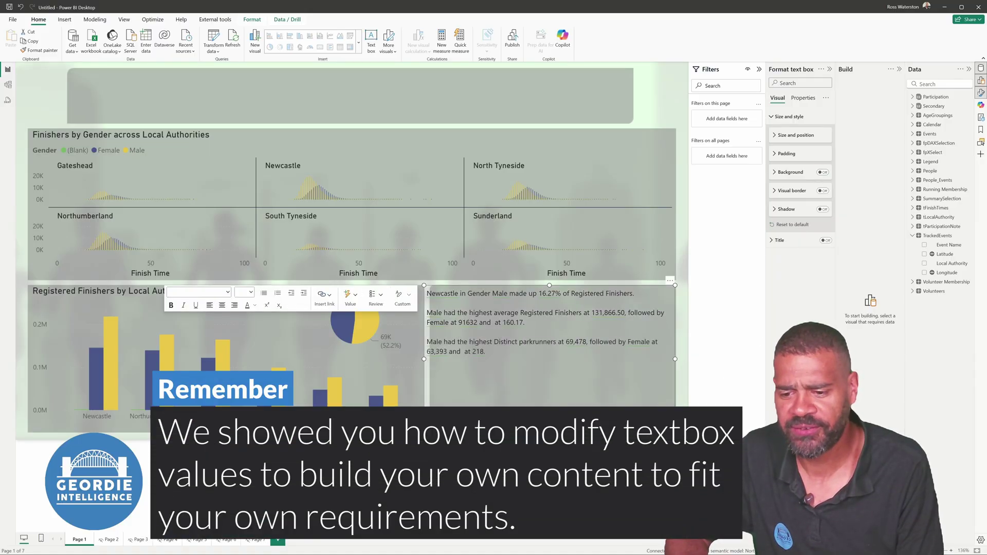
left_click_drag(424, 359, 432, 359)
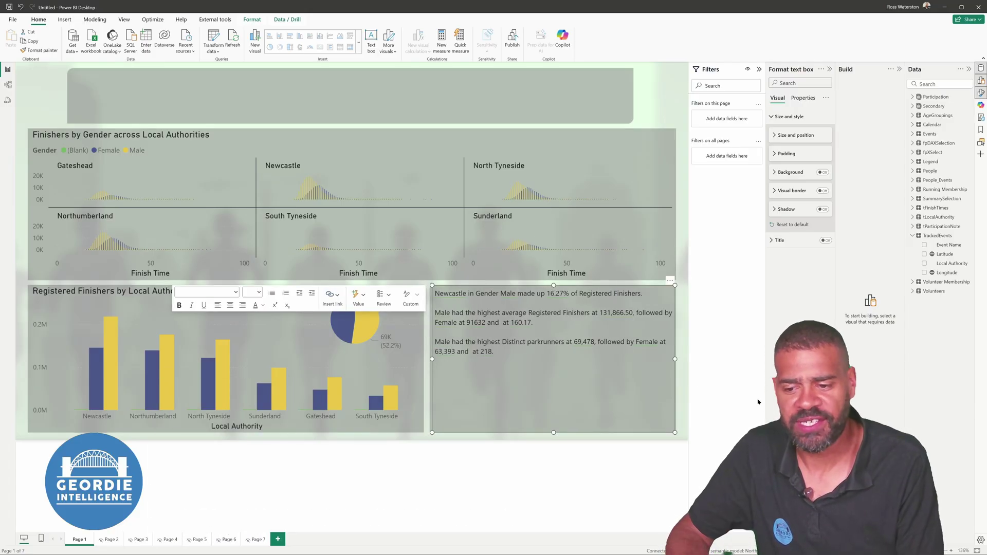
left_click(422, 487)
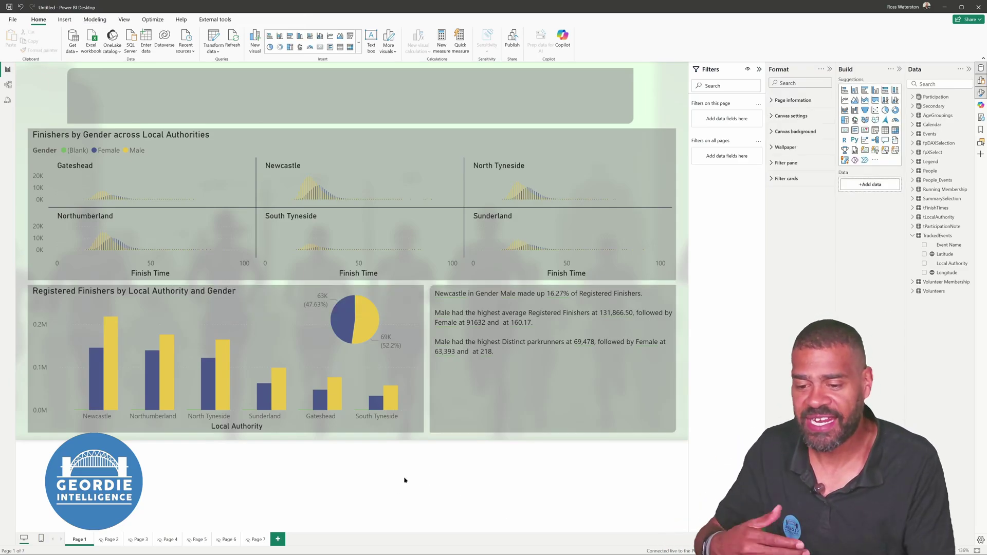
Test how selecting the Female and Male pie slices, Sunderland and South Tyneside changes the narrative, and clear the selection.
left_click(345, 330)
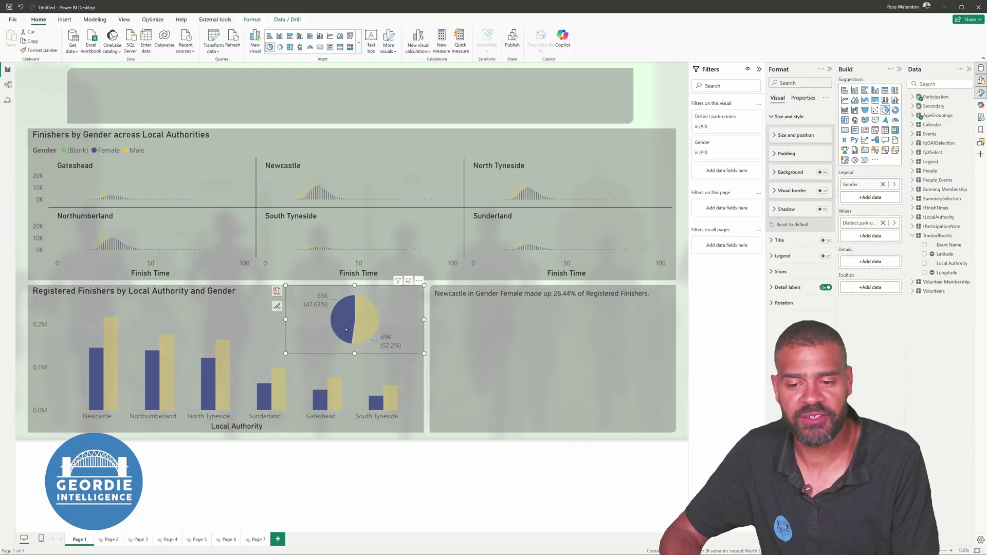
left_click(369, 323)
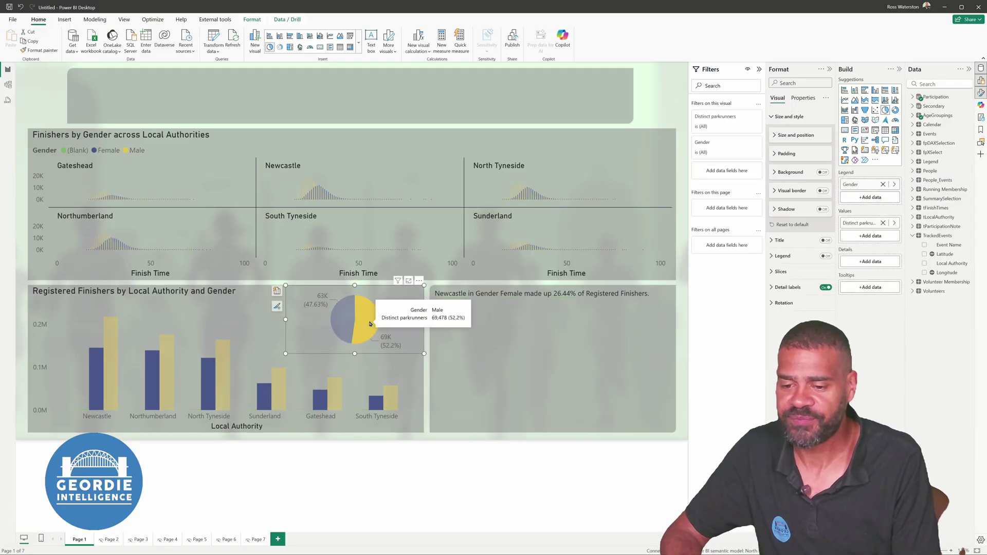
left_click(369, 324)
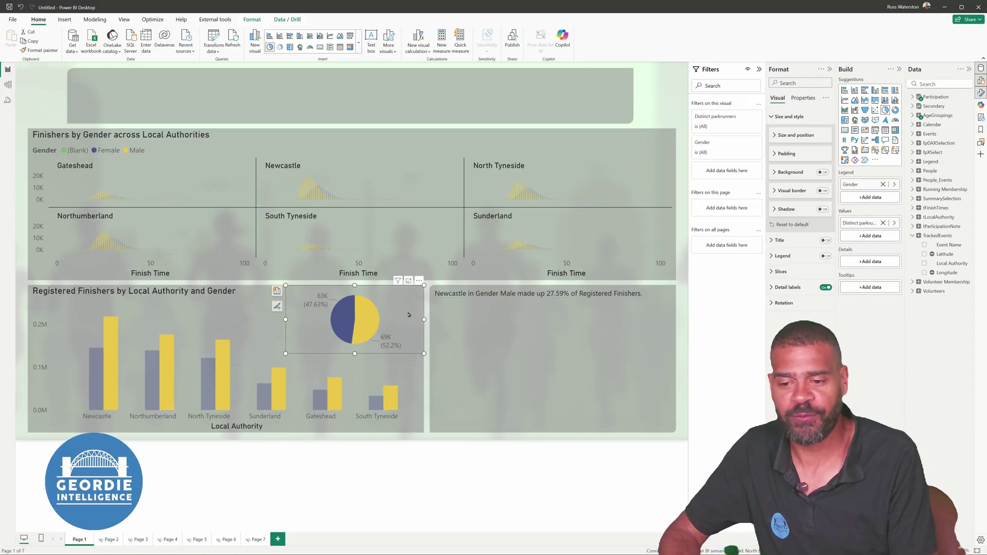
left_click(494, 215)
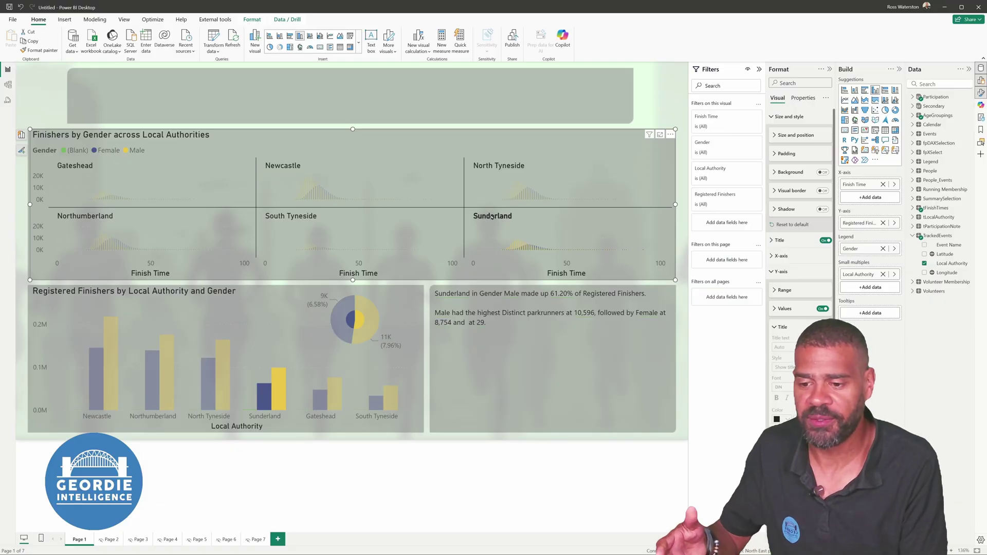
left_click(267, 215)
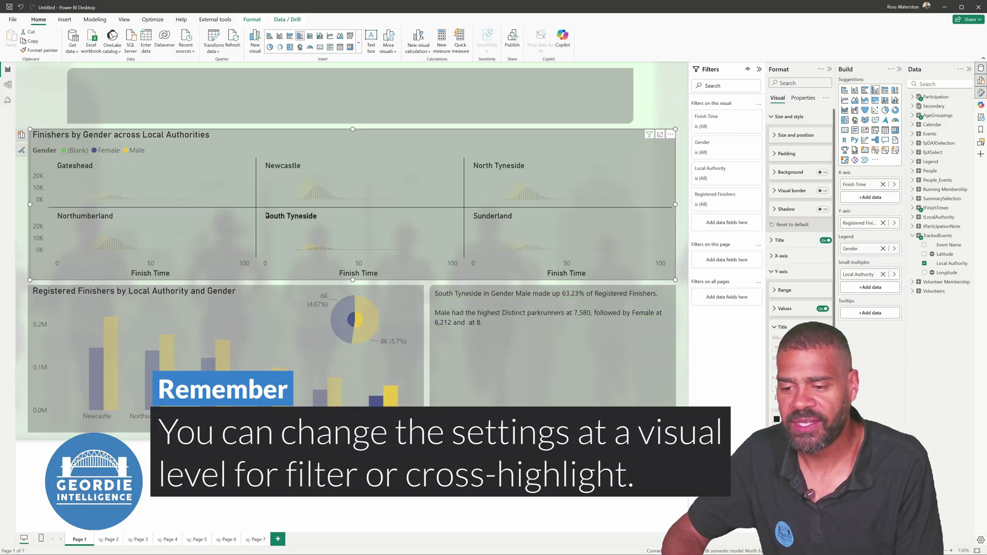
left_click(278, 216)
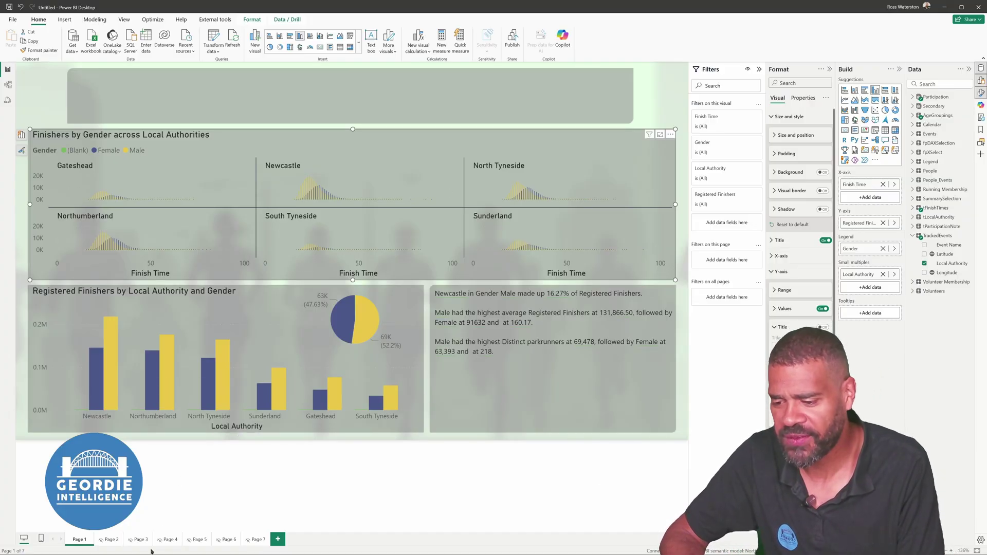
Rename the Page 1 report page as Gender.
double_click(78, 538)
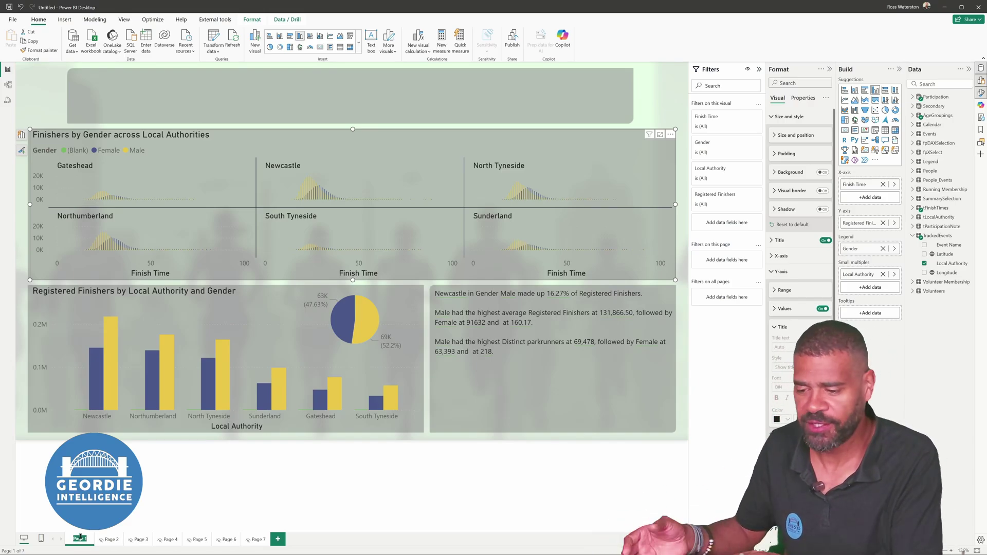
type("Gender")
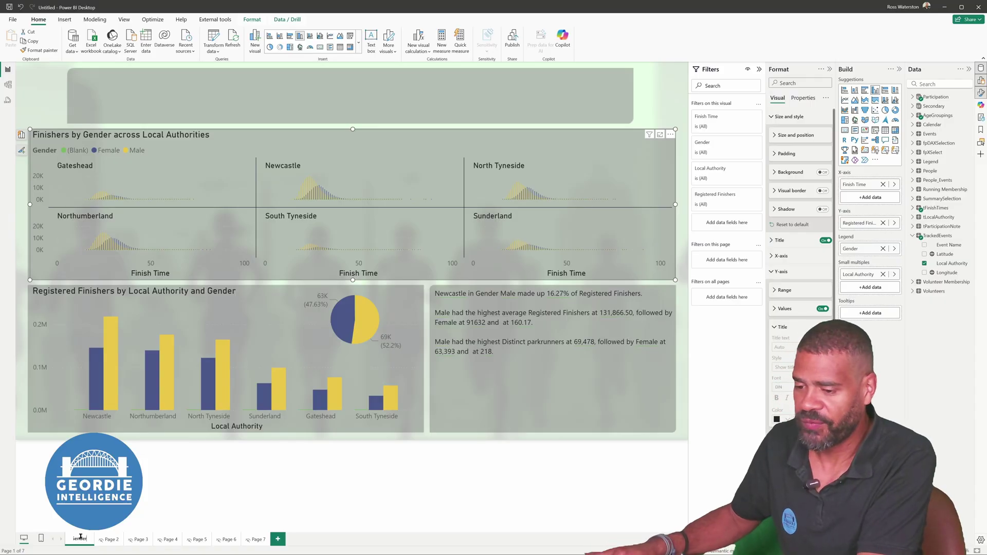
key("Return")
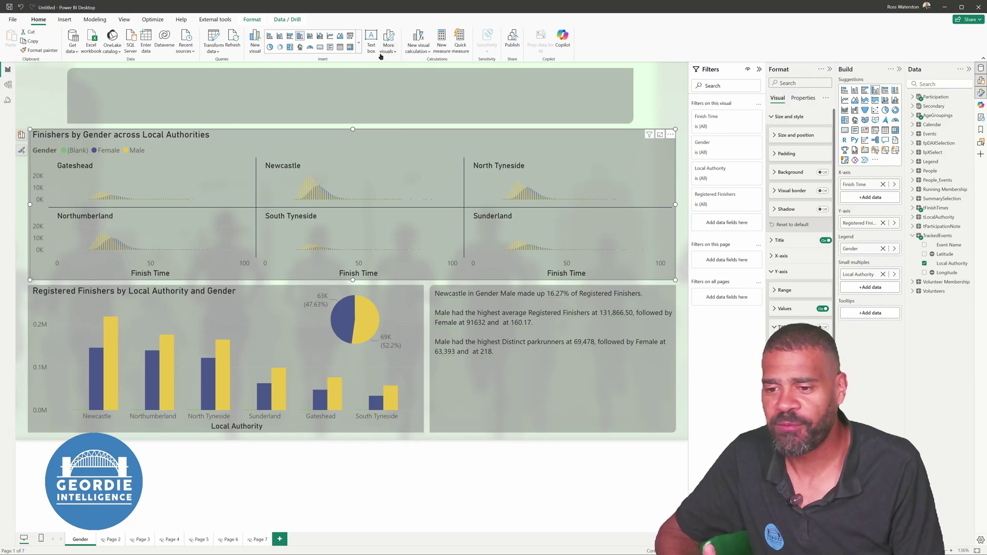
Start publishing the report and save the file as "Gendar Profile Demo" in the PBIX folder.
left_click(512, 37)
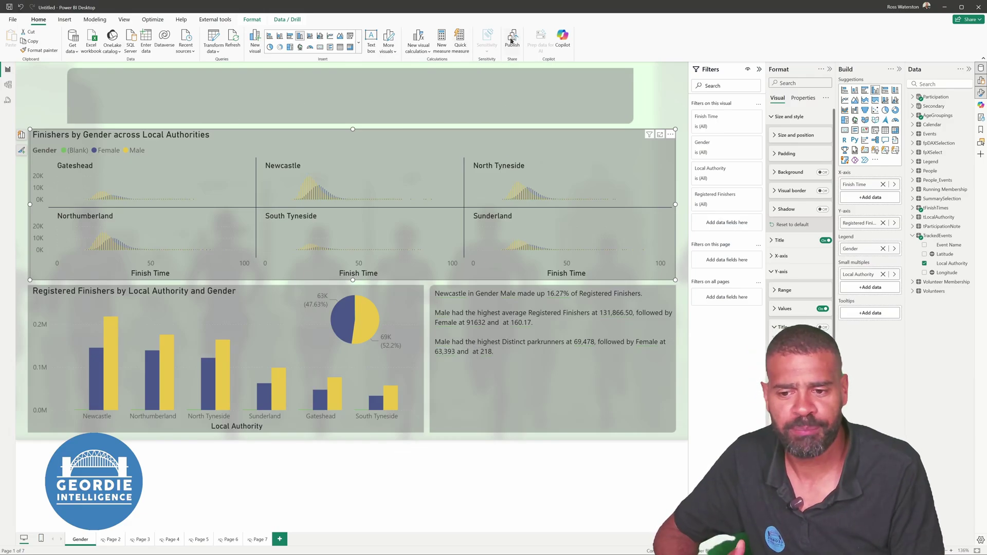
left_click(533, 296)
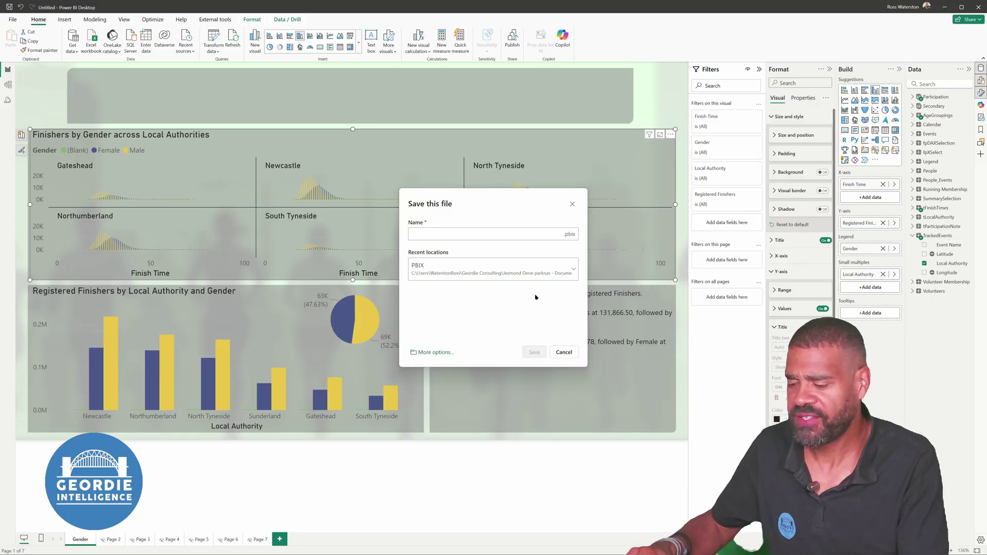
type("G")
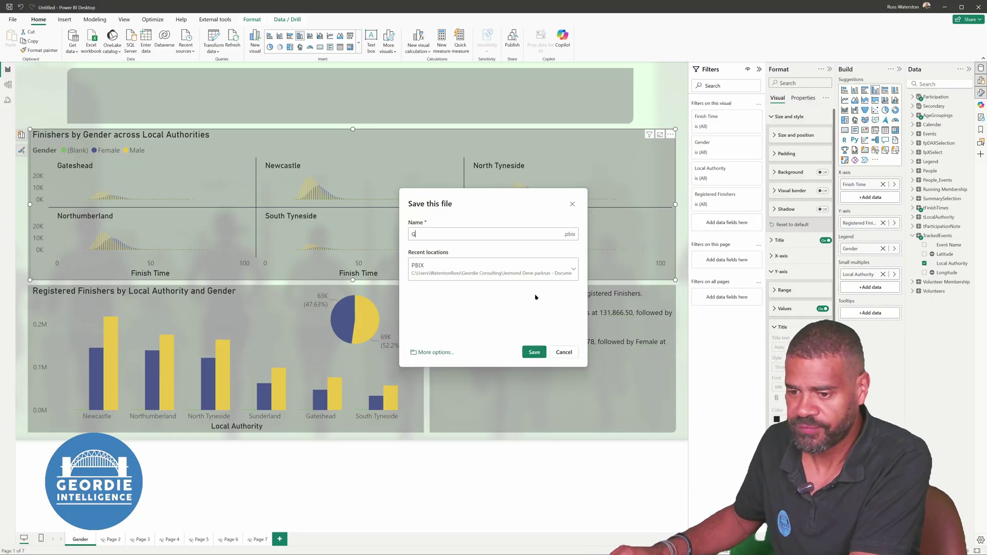
type("endar Profi")
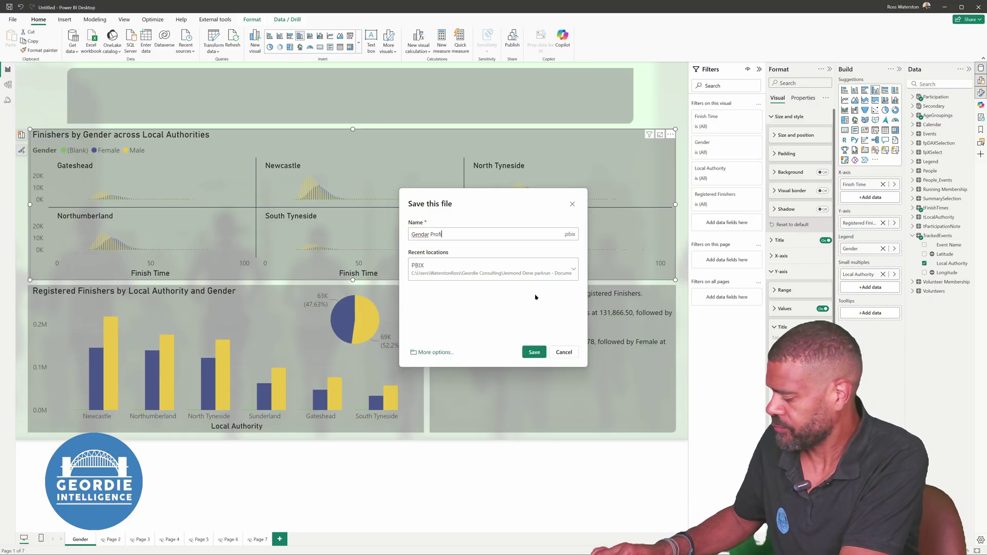
type("le Final")
key("Return")
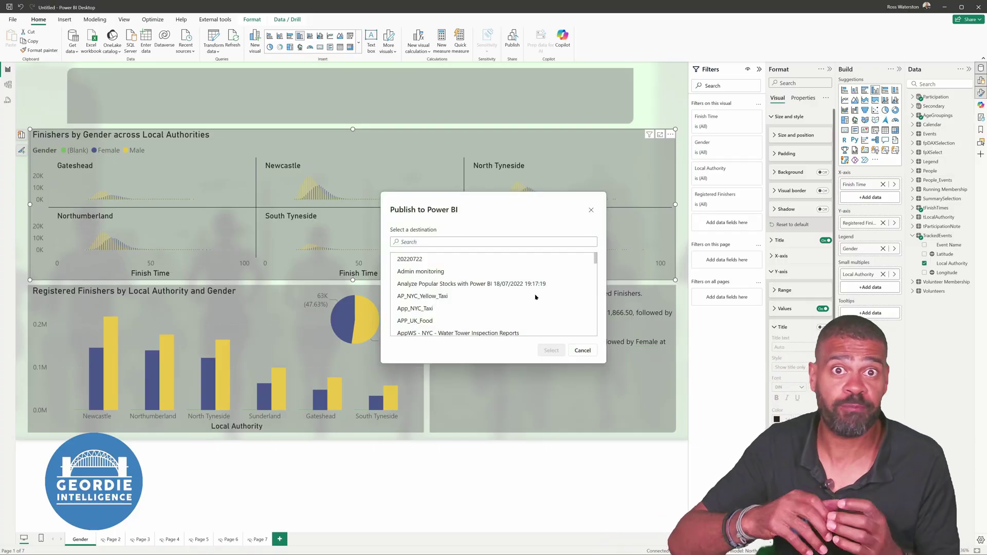
Publish the report to the Jesmond Dene parkrun workspace and dismiss the publishing notice.
scroll(514, 300, "down", 6)
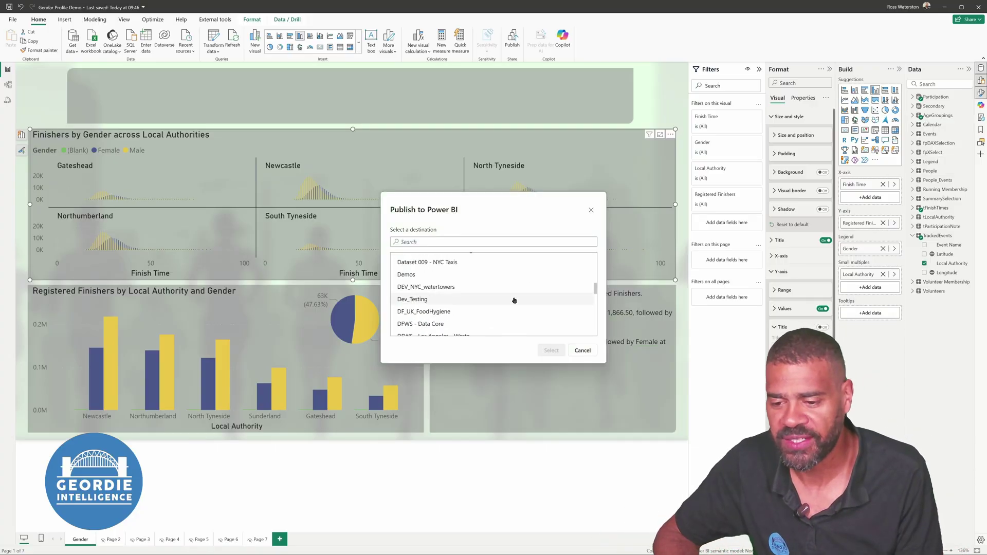
scroll(501, 304, "down", 10)
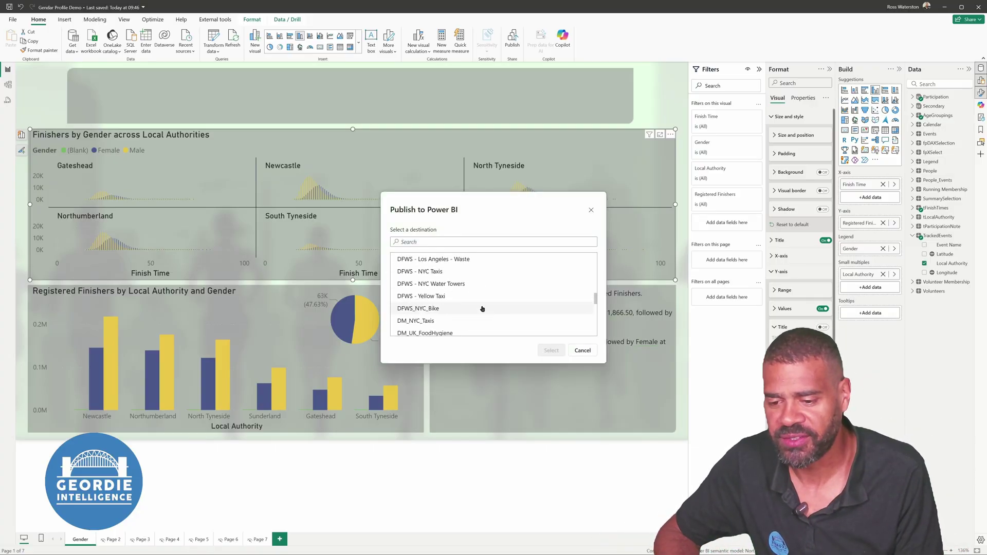
scroll(474, 310, "down", 3)
left_click(465, 292)
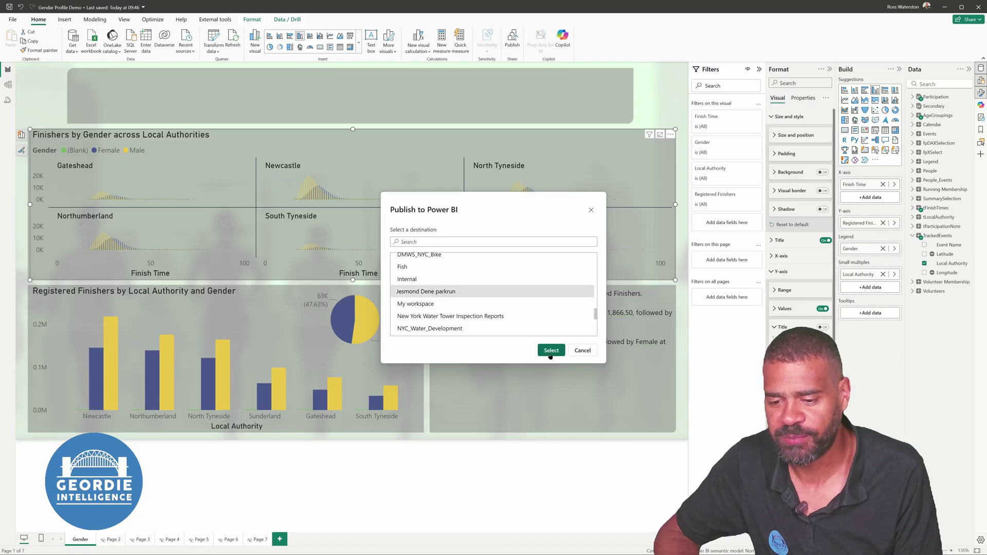
left_click(550, 350)
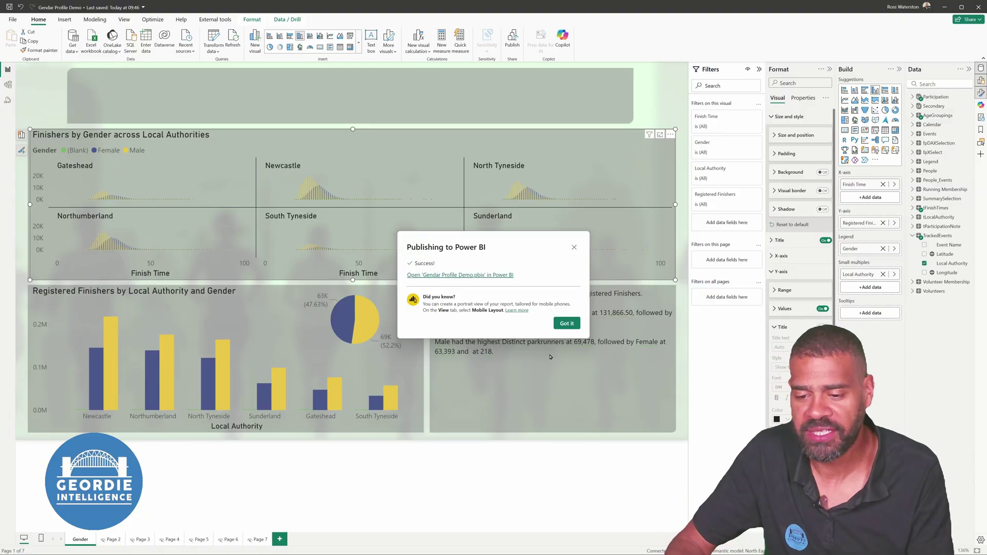
left_click(575, 324)
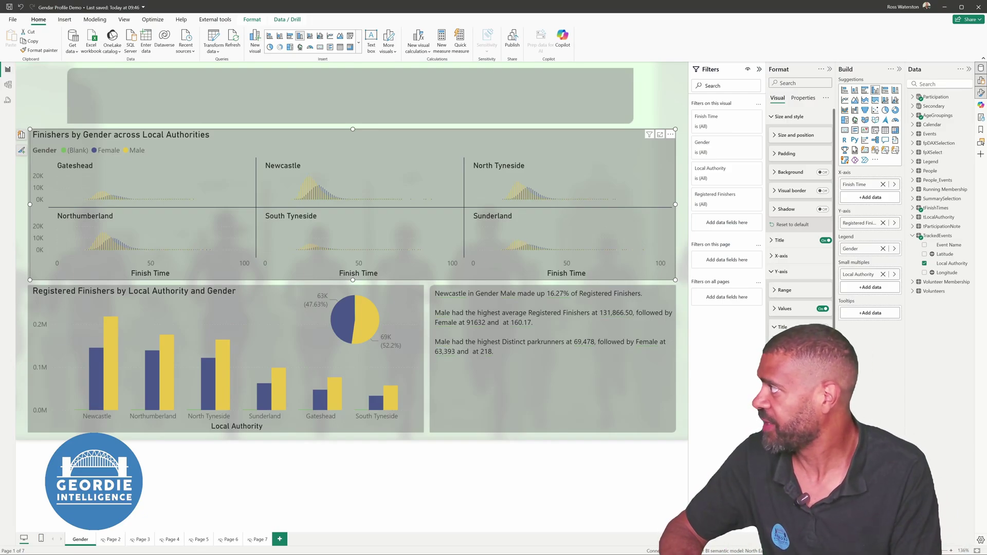
Switch to the Power BI service in the browser, open the parkrun Scorecard from Metrics and expand its Core goal.
key("alt+Tab")
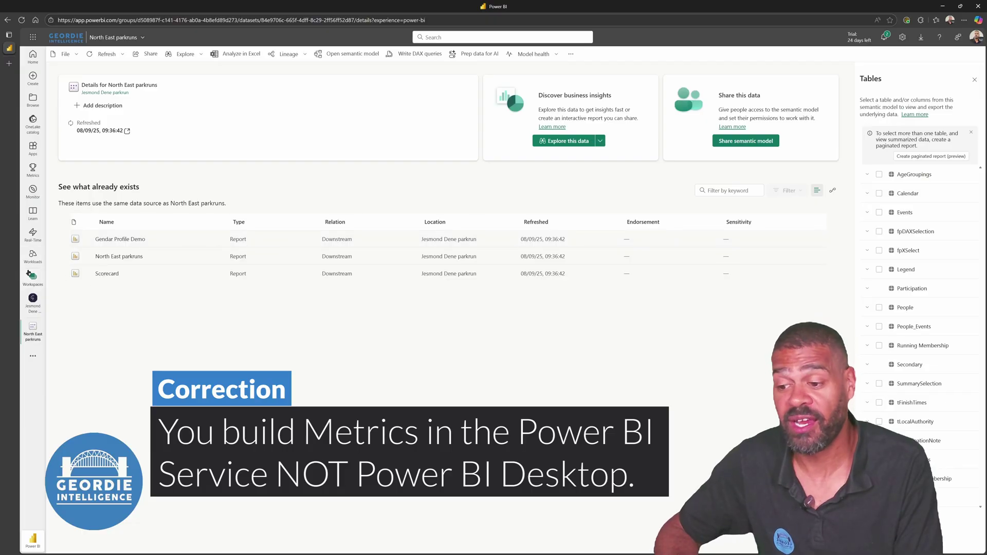
left_click(33, 171)
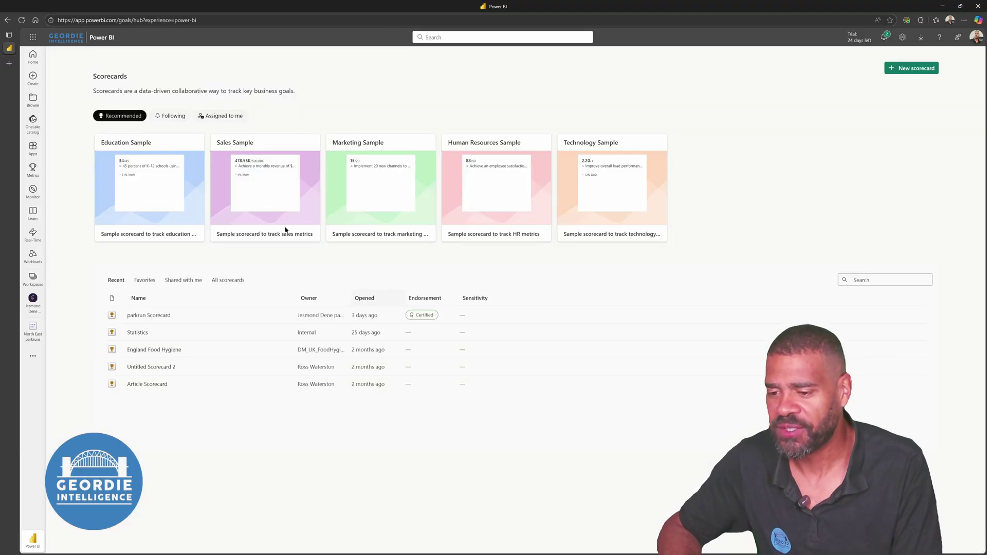
left_click(151, 315)
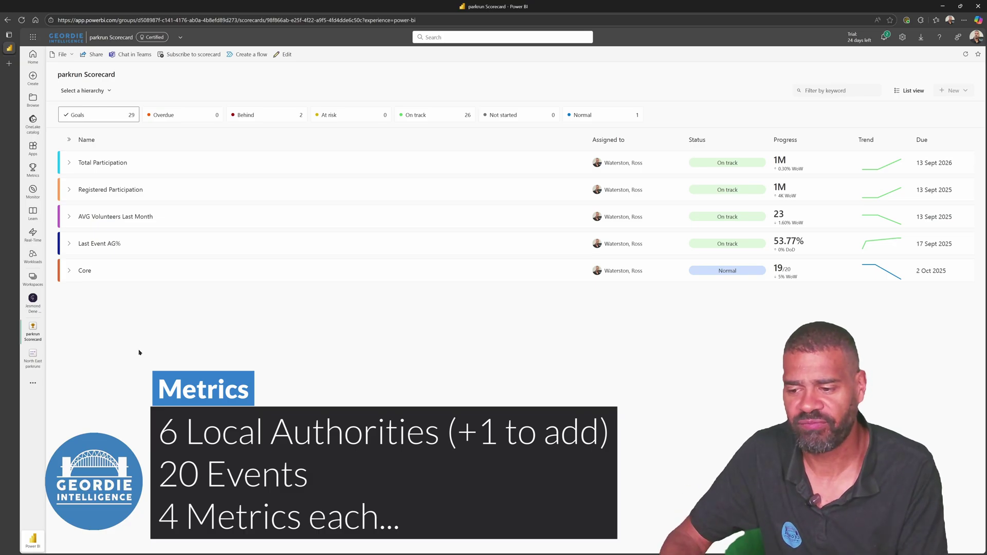
left_click(69, 270)
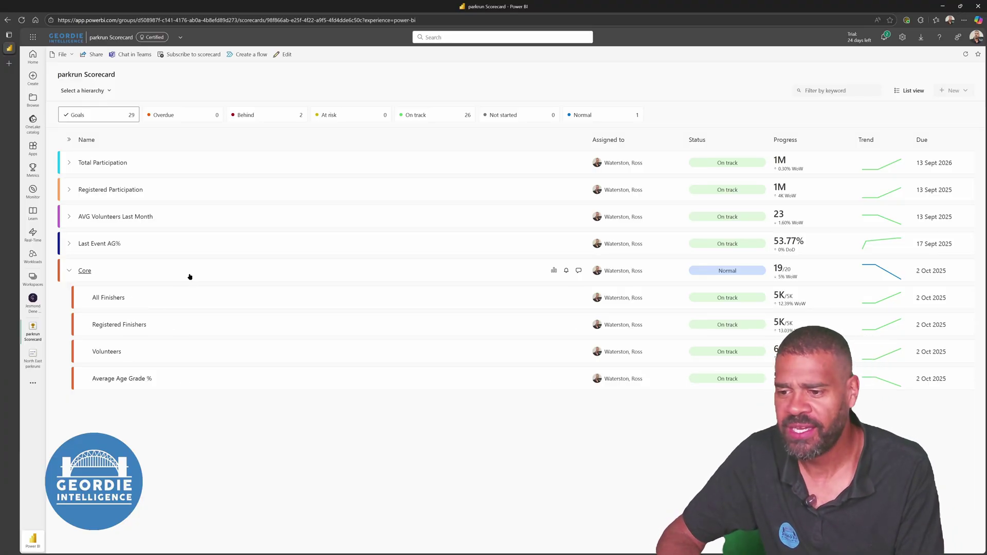
Put the scorecard in edit mode, examine the options for adding goals and hierarchies, and return to read mode.
left_click(115, 91)
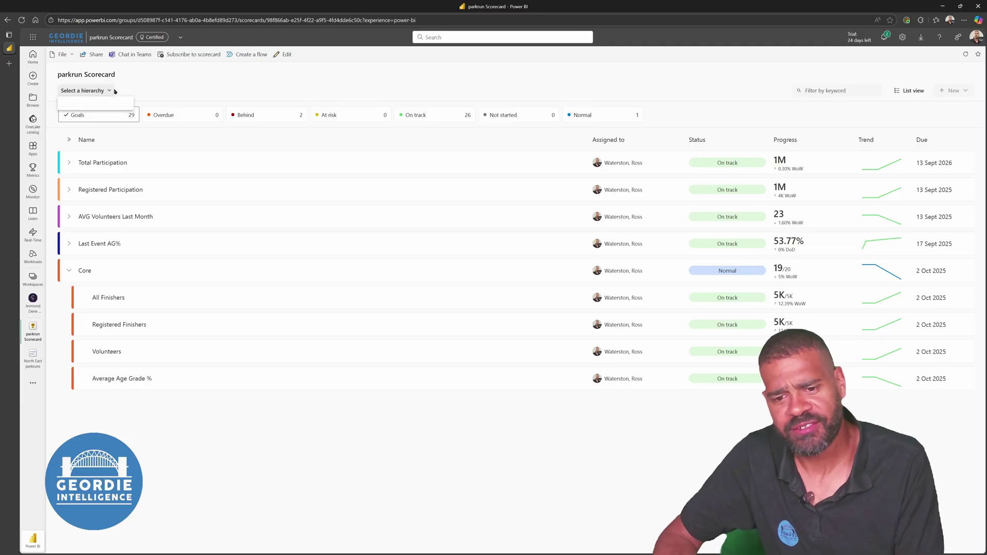
left_click(281, 55)
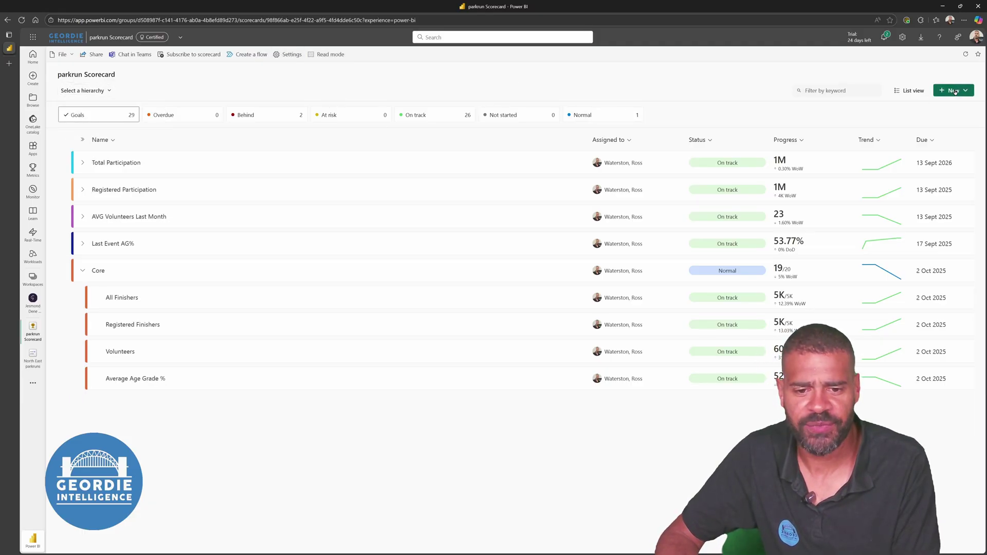
left_click(953, 90)
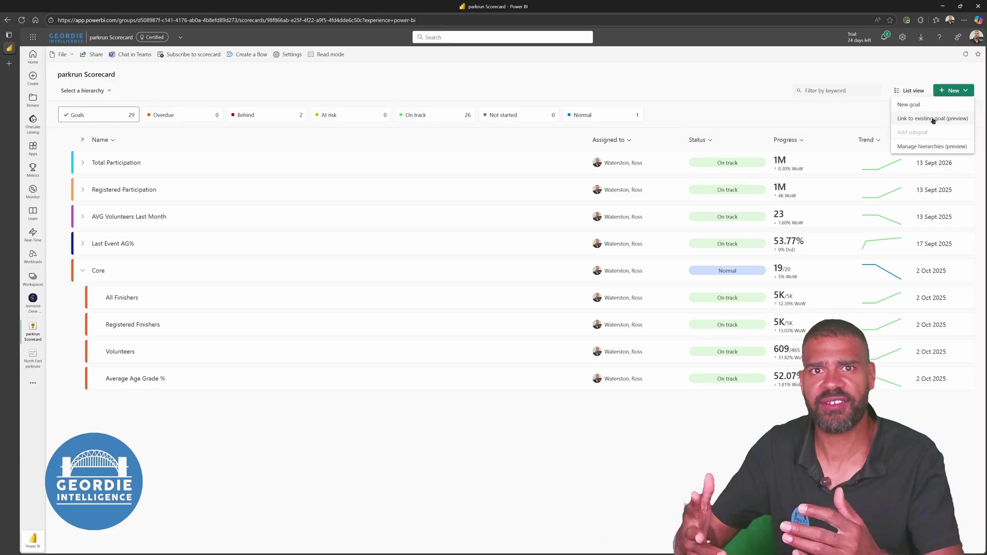
left_click(934, 81)
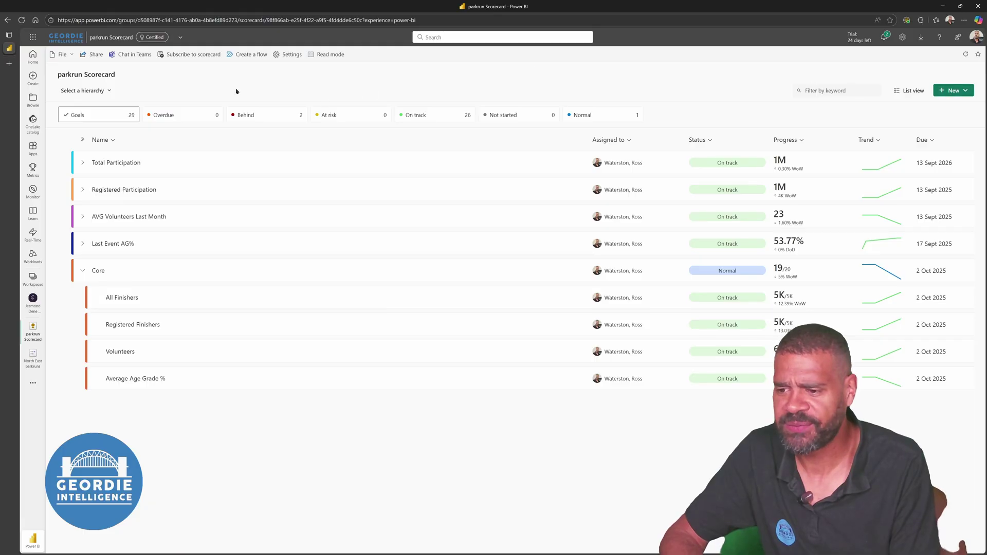
left_click(324, 56)
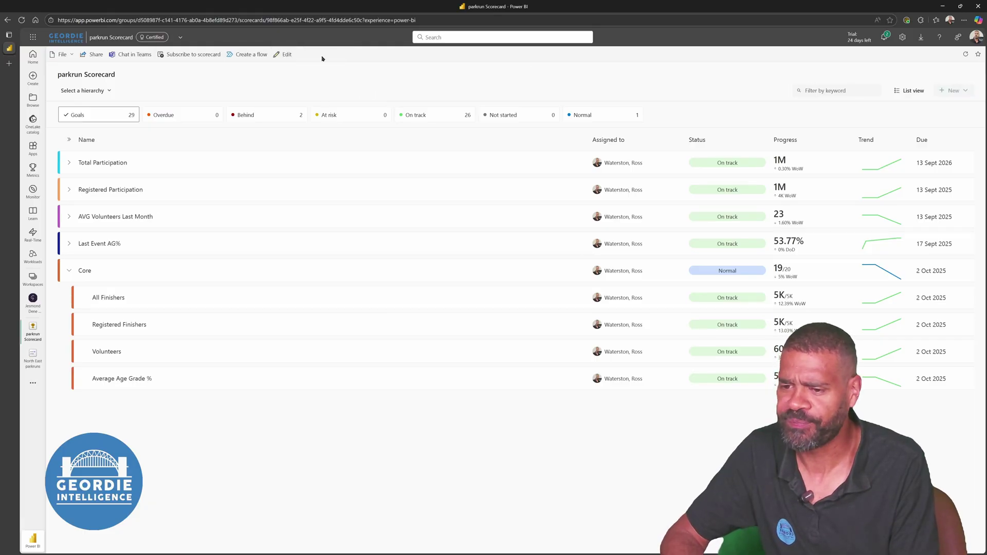
Filter the scorecard to Jesmond Dene under Newcastle in the Geography hierarchy and review its Core metrics.
left_click(98, 91)
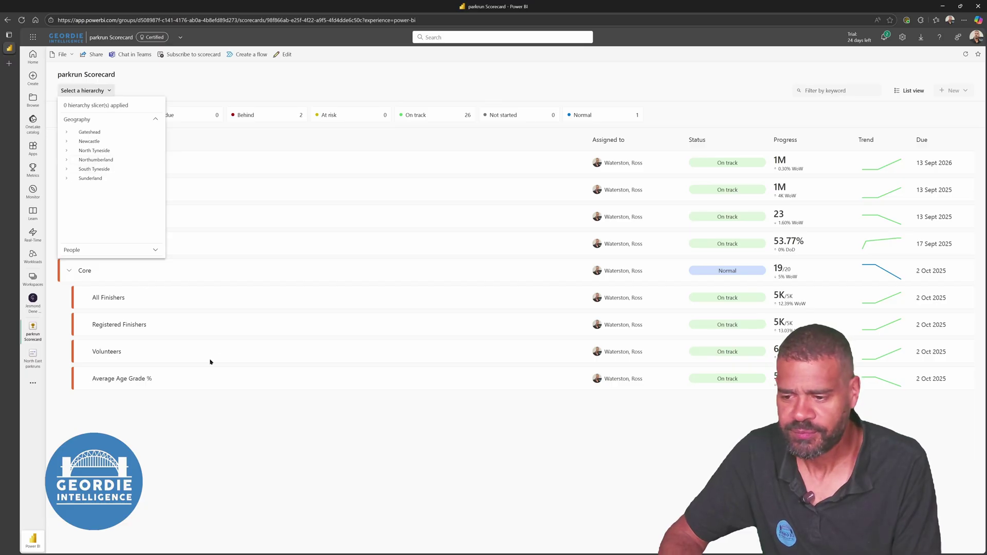
left_click(66, 142)
left_click(98, 160)
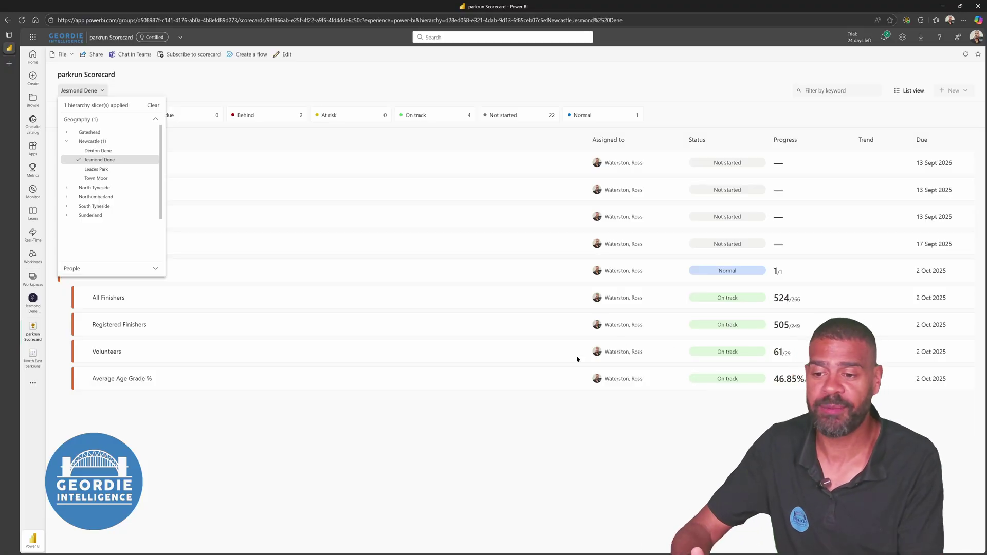
left_click(454, 445)
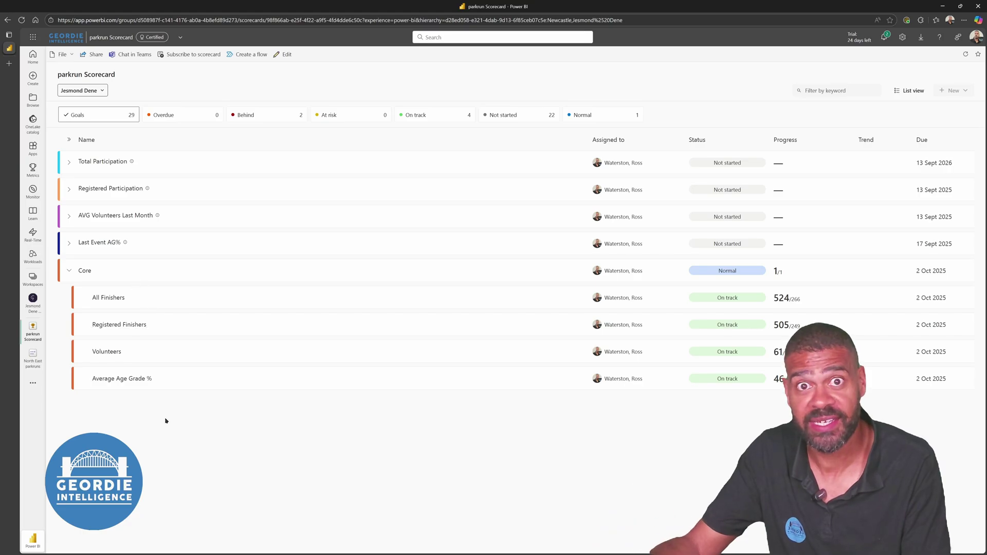
left_click(97, 92)
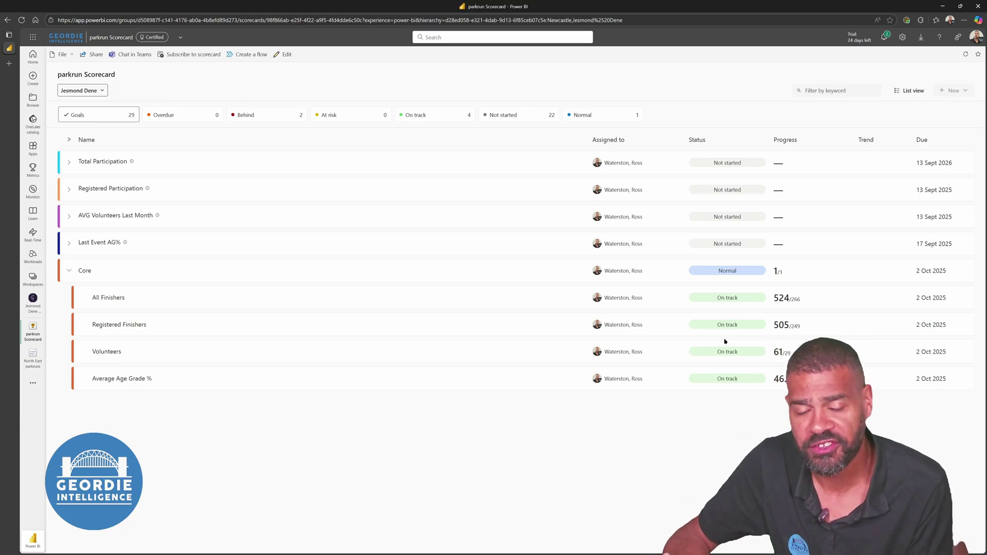
left_click(102, 91)
left_click(92, 178)
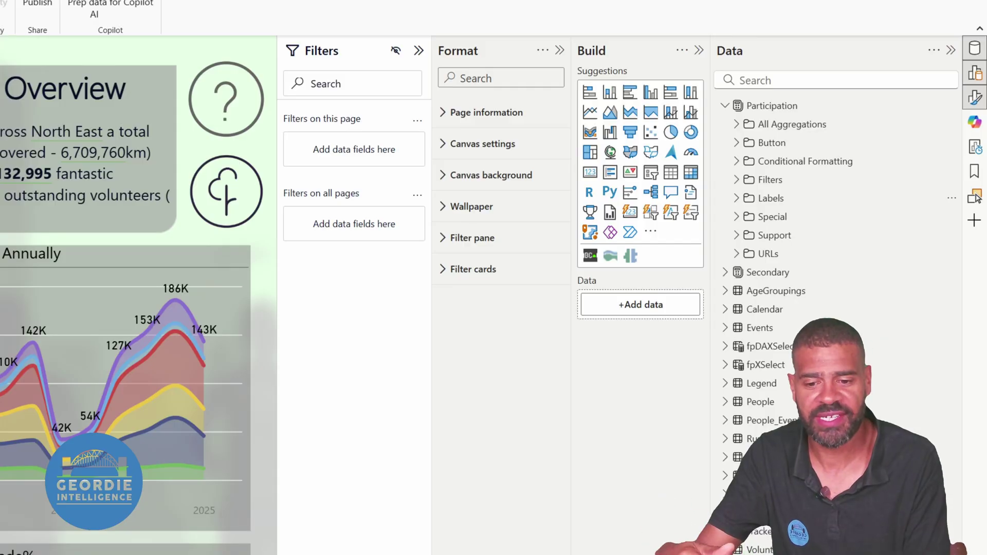
Inspect the Note measure in the Secondary table of the North East parkruns file in Power BI Desktop.
left_click(724, 272)
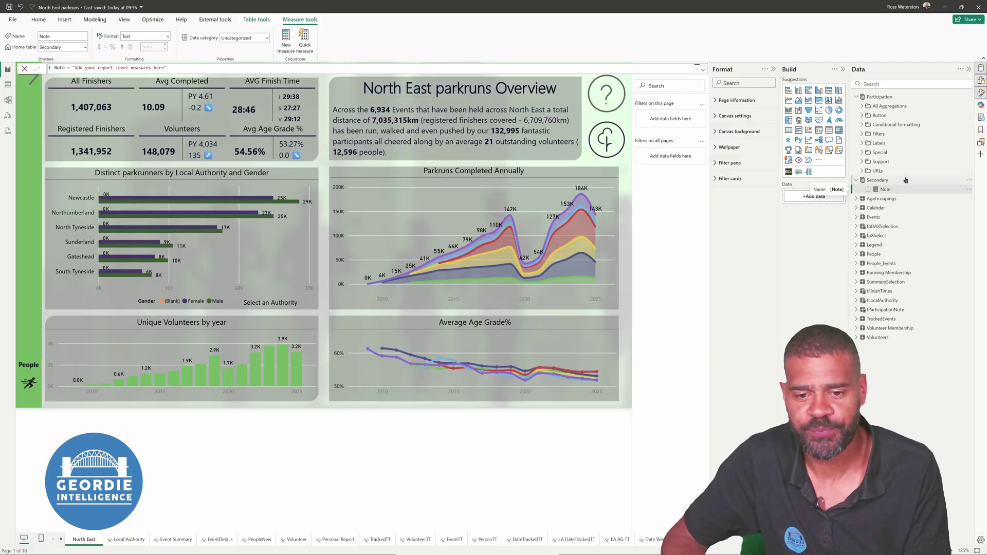
left_click(868, 177)
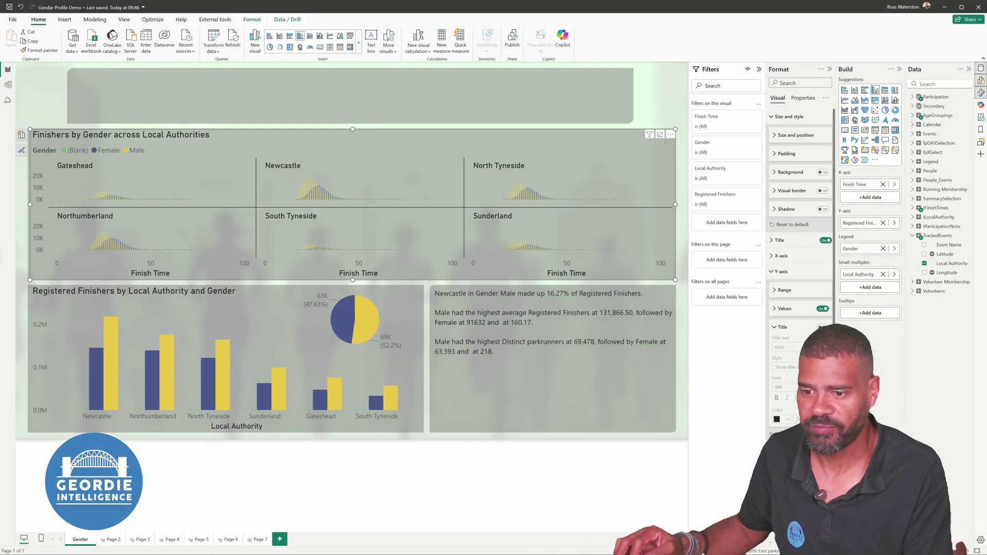
In the Gendar Profile Demo report, add a new measure to the Secondary table and begin its formula with Diff = [Last Registered].
left_click(913, 106)
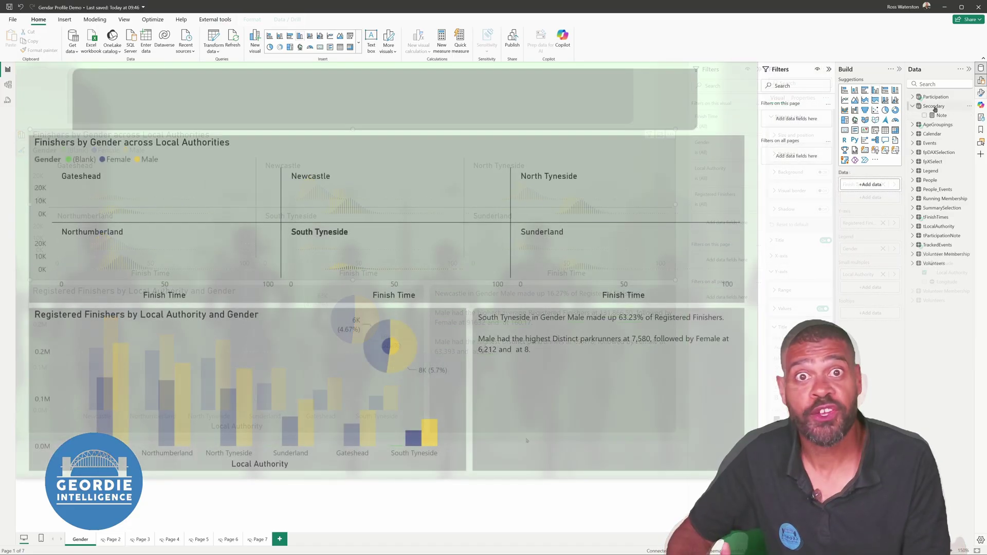
right_click(869, 109)
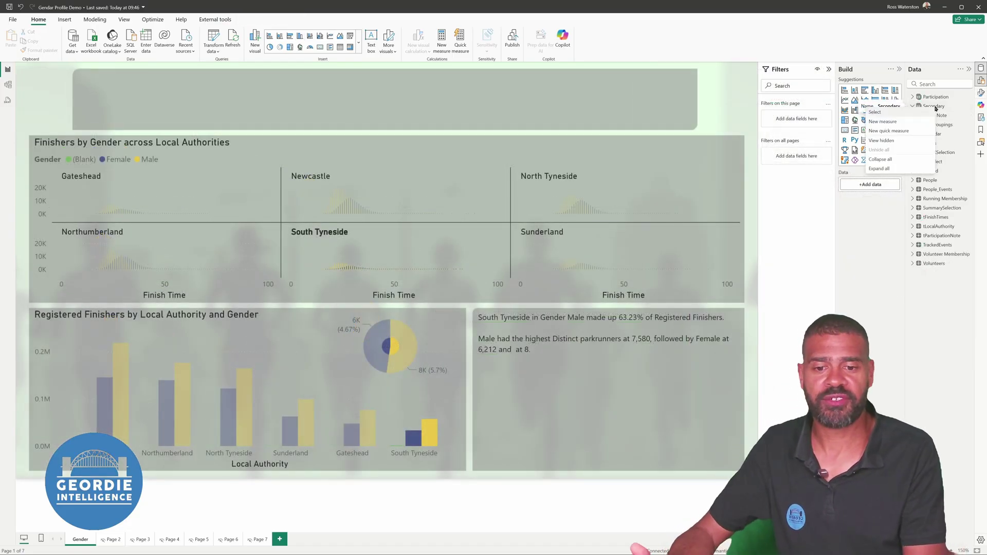
left_click(882, 122)
type("D")
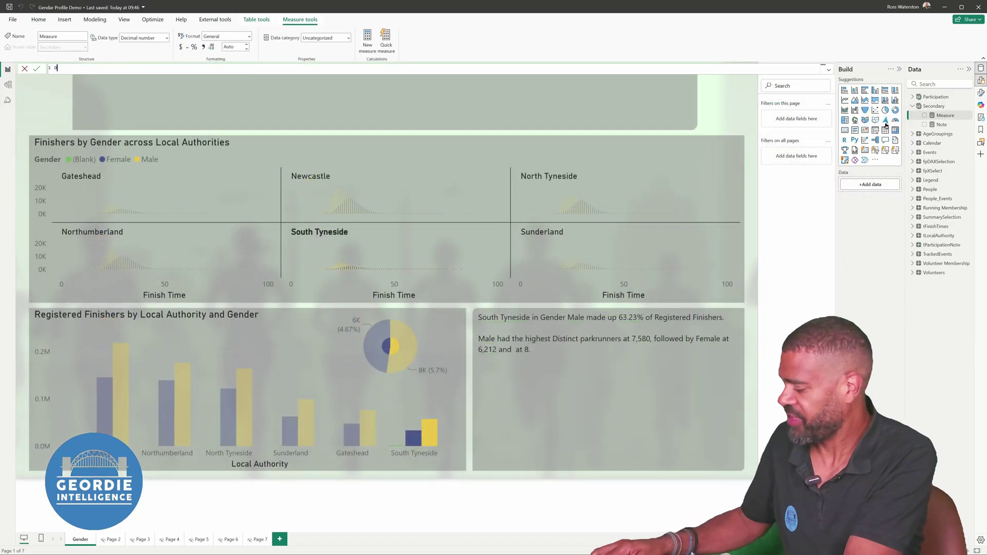
type("iff = [Last ref")
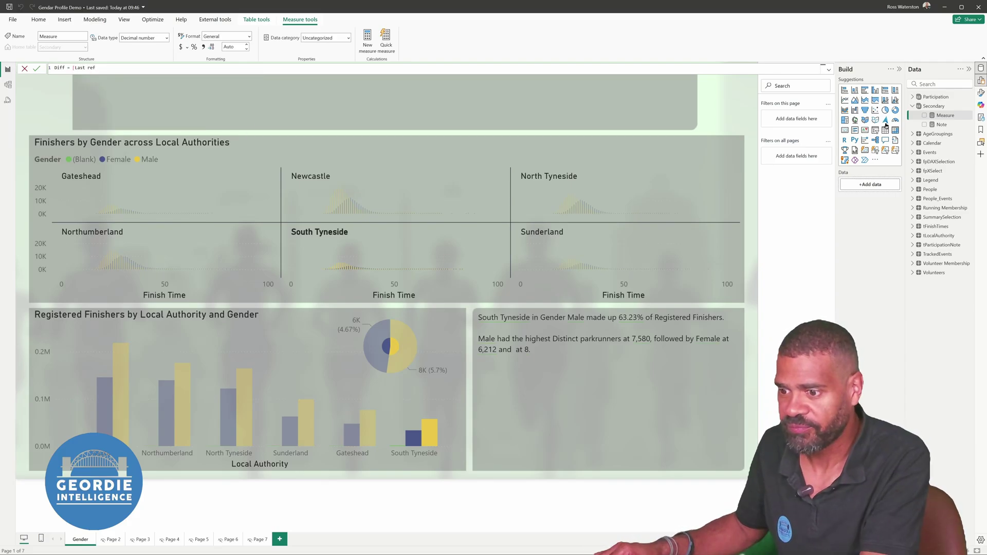
key("BackSpace")
key("BackSpace")
key("BackSpace")
key("Down")
key("Down")
key("Down")
key("Down")
key("Down")
key("Down")
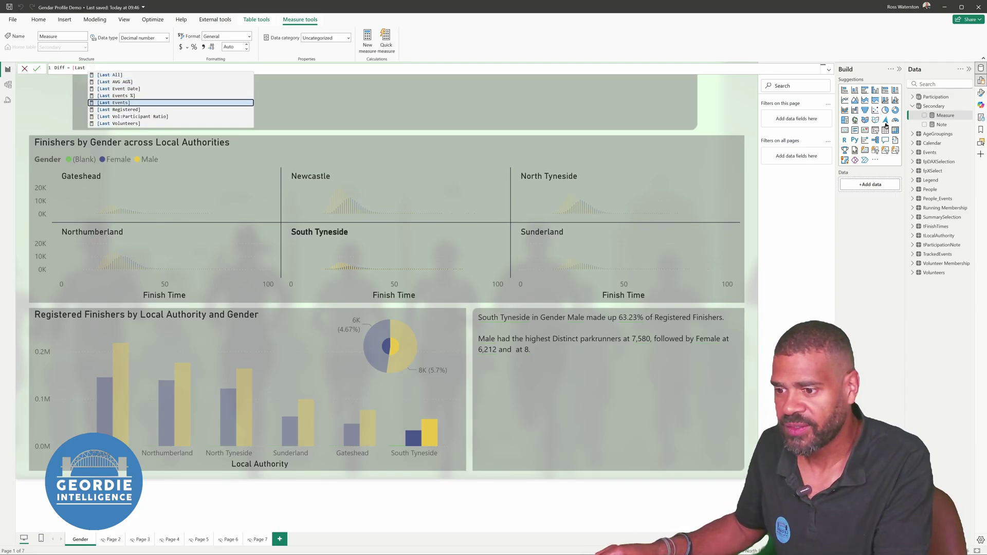
key("Up")
key("Down")
key("Down")
key("Down")
key("Down")
key("Down")
key("Down")
key("Down")
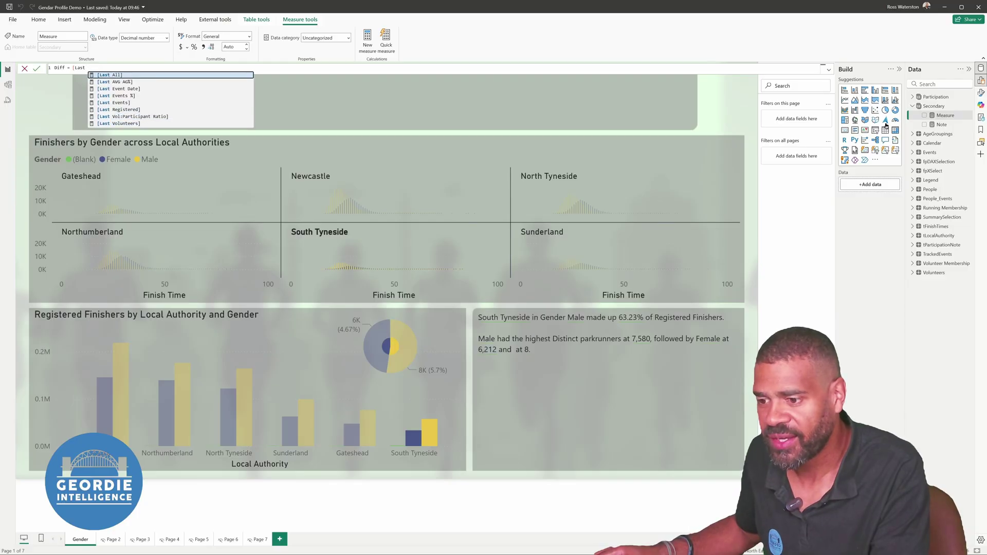
key("Down")
key("Tab")
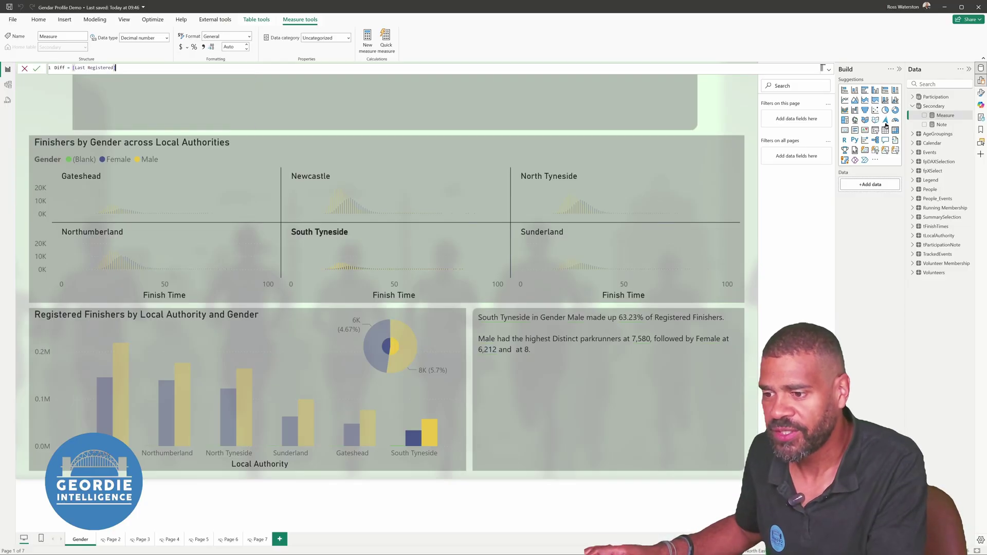
Complete the Diff formula by subtracting [Previous Registered] and commit the measure.
type("- [pre")
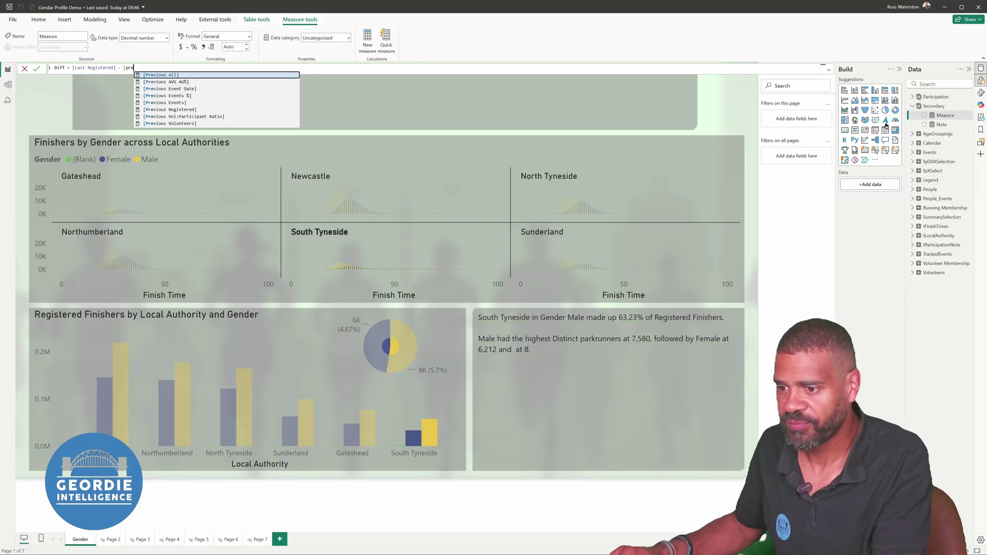
key("Down")
key("Down")
key("Down")
key("Down")
key("Down")
key("Tab")
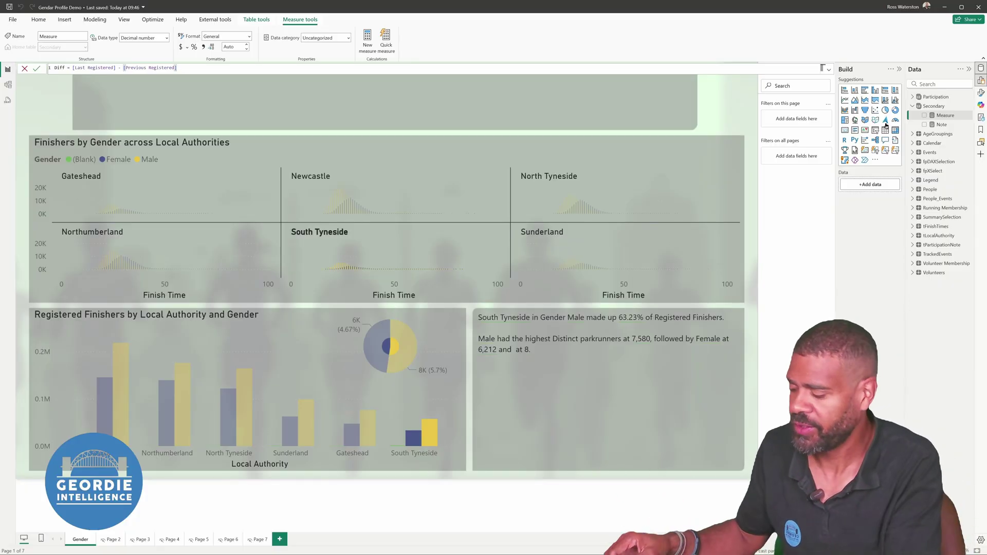
key("Return")
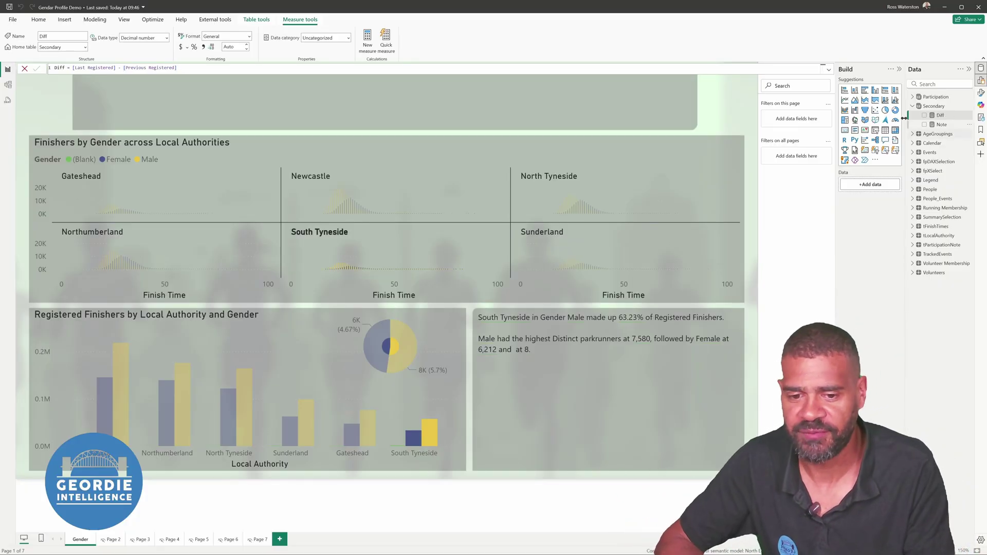
Add the Diff measure as a card on the header panel of the Gender page and shrink it to the panel's height.
left_click_drag(940, 115, 551, 135)
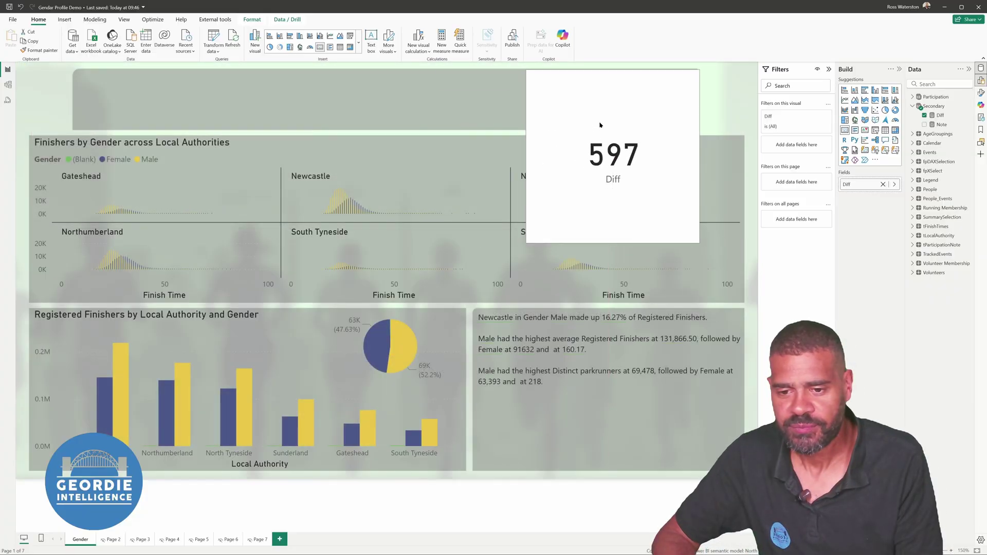
left_click(699, 243)
left_click_drag(700, 245, 695, 129)
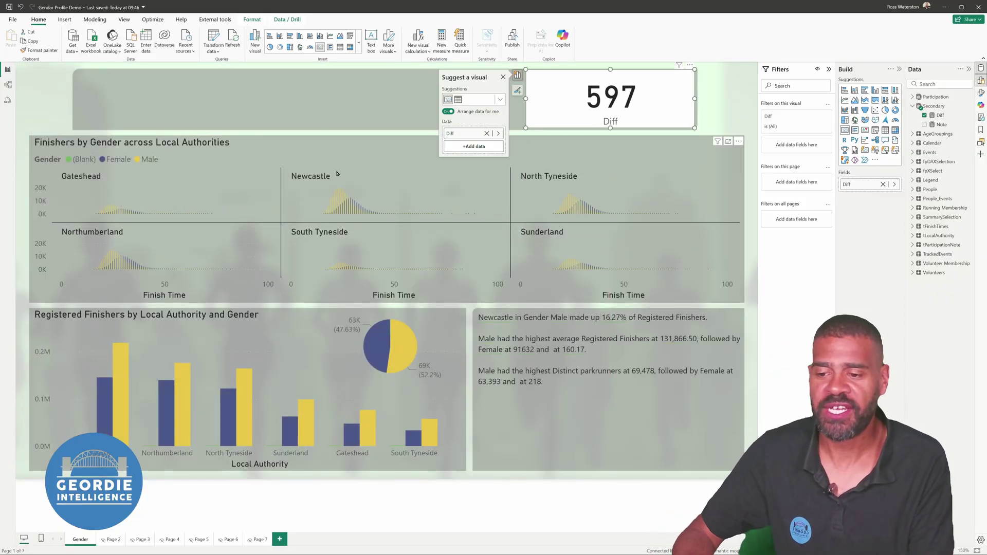
Test how the Diff card responds to selecting Newcastle and South Tyneside in the finishers chart.
left_click(313, 175)
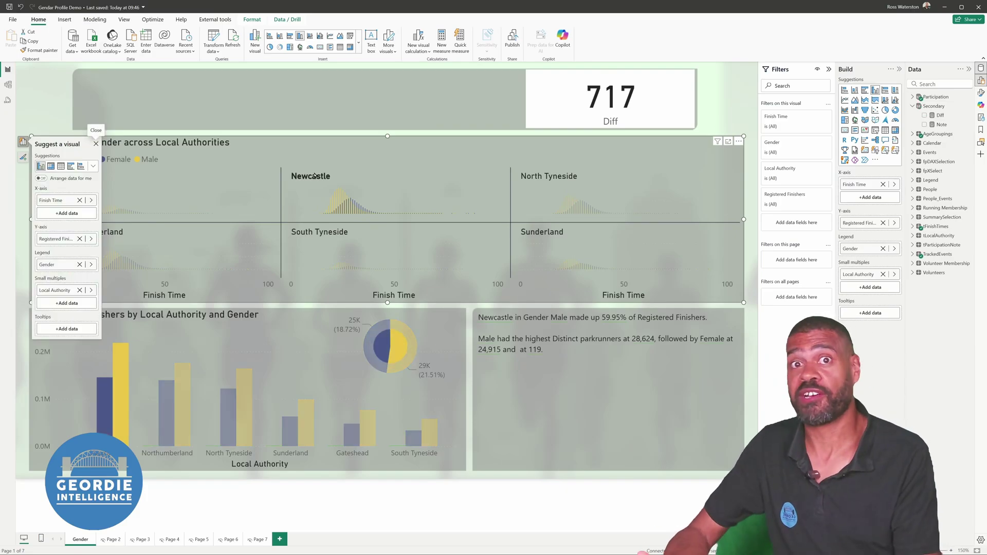
left_click(297, 233)
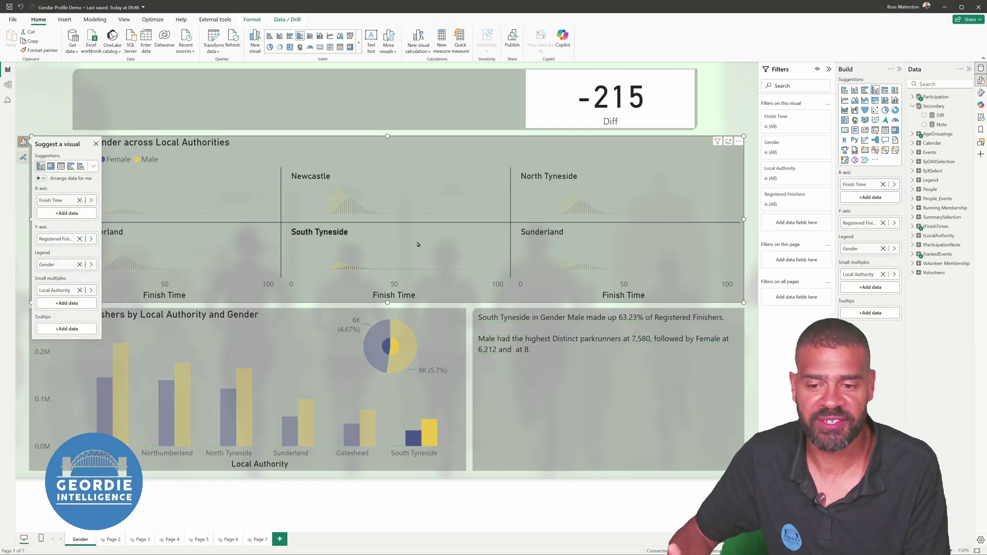
Check how the Diff card responds to selecting Sunderland, North Tyneside, South Tyneside, Northumberland and Gateshead in the finishers chart.
left_click(530, 244)
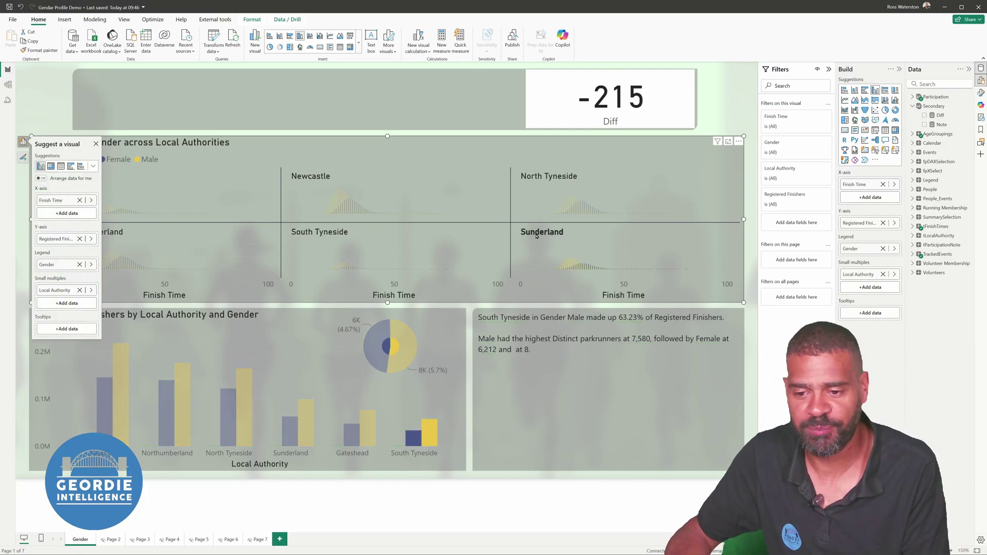
left_click(542, 179)
left_click(333, 233)
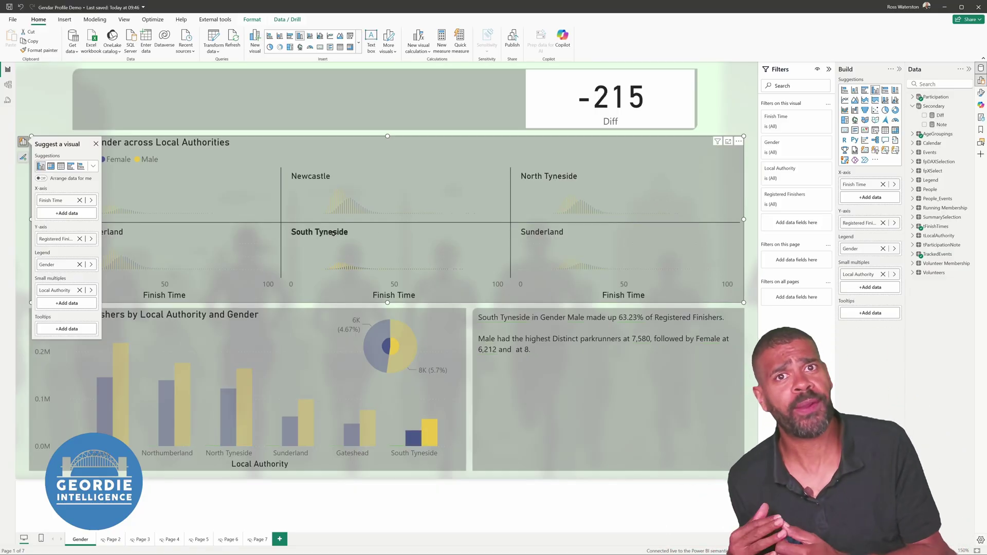
left_click(121, 233)
left_click(131, 177)
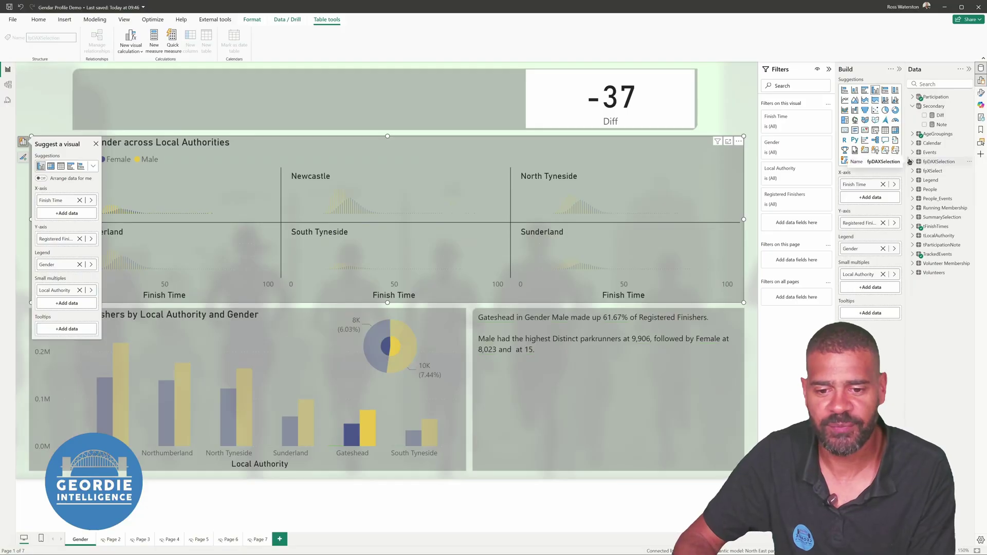
Expand the fpDAXSelection and fpXSelect tables, list the fpDAXSelection field in a table on a new page, and return to the Gender page.
left_click(912, 161)
left_click(912, 181)
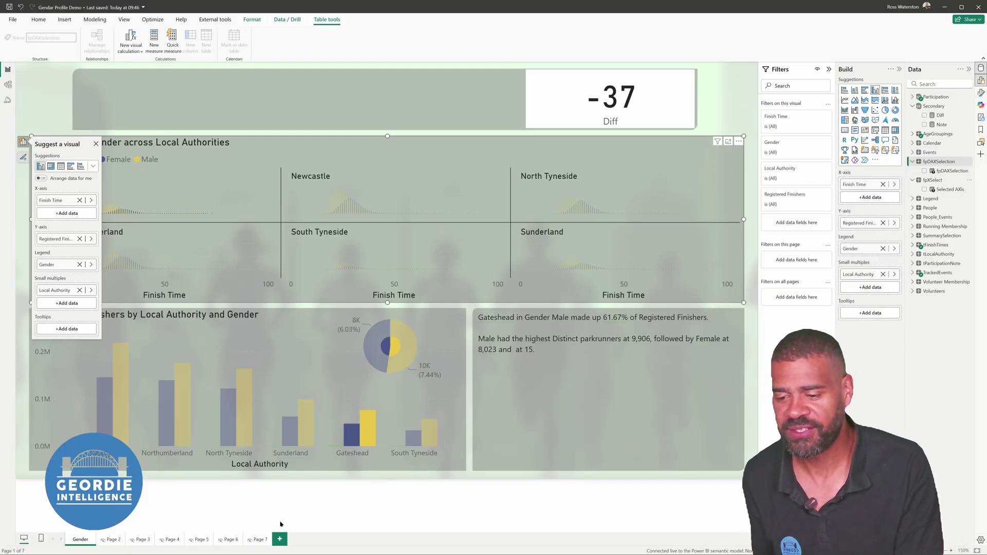
left_click(279, 539)
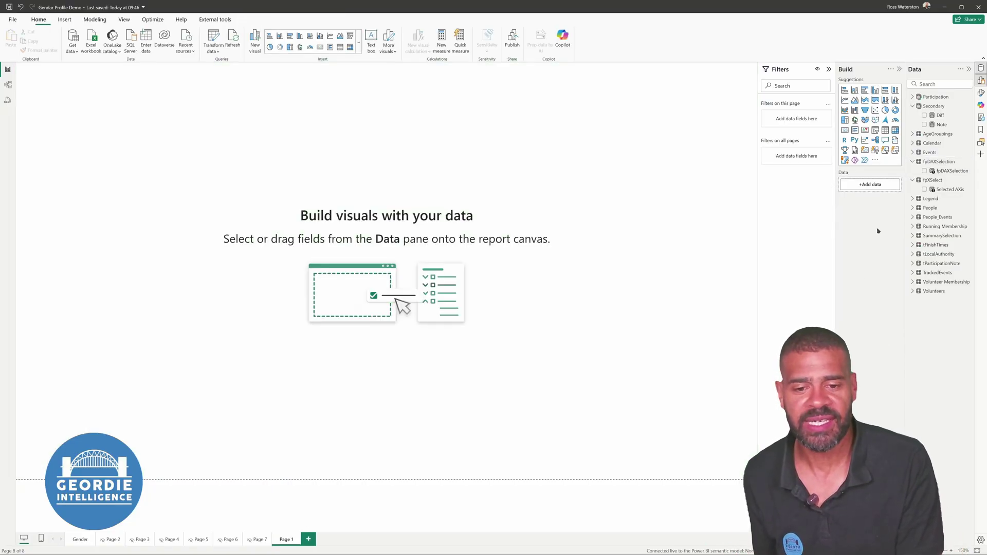
left_click(924, 171)
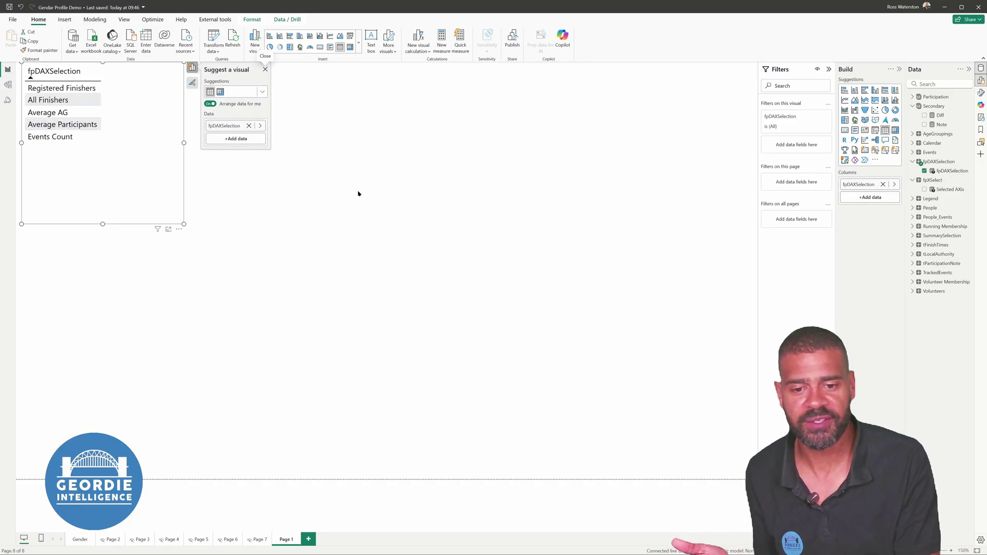
left_click(445, 225)
left_click(155, 158)
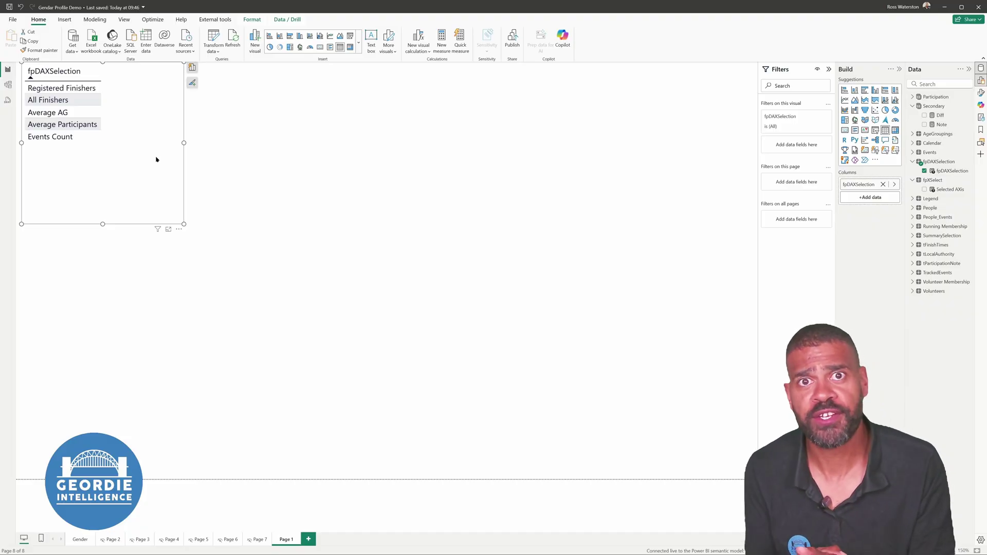
left_click(90, 539)
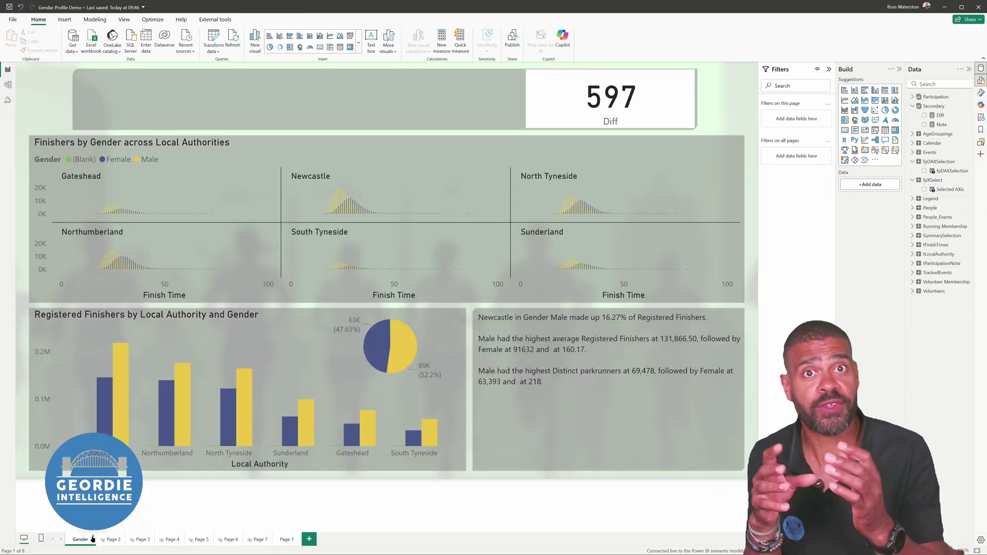